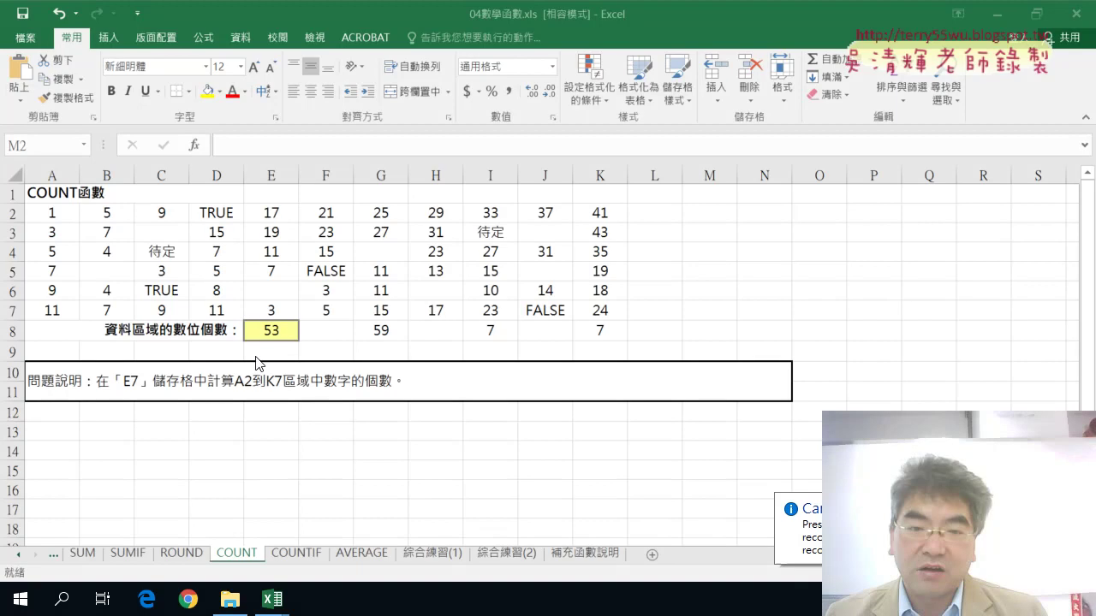
- Inspect the COUNT, COUNTA, COUNTBLANK and COUNTIF example formulas in E8–K8, then open the lottery workbook
click(273, 330)
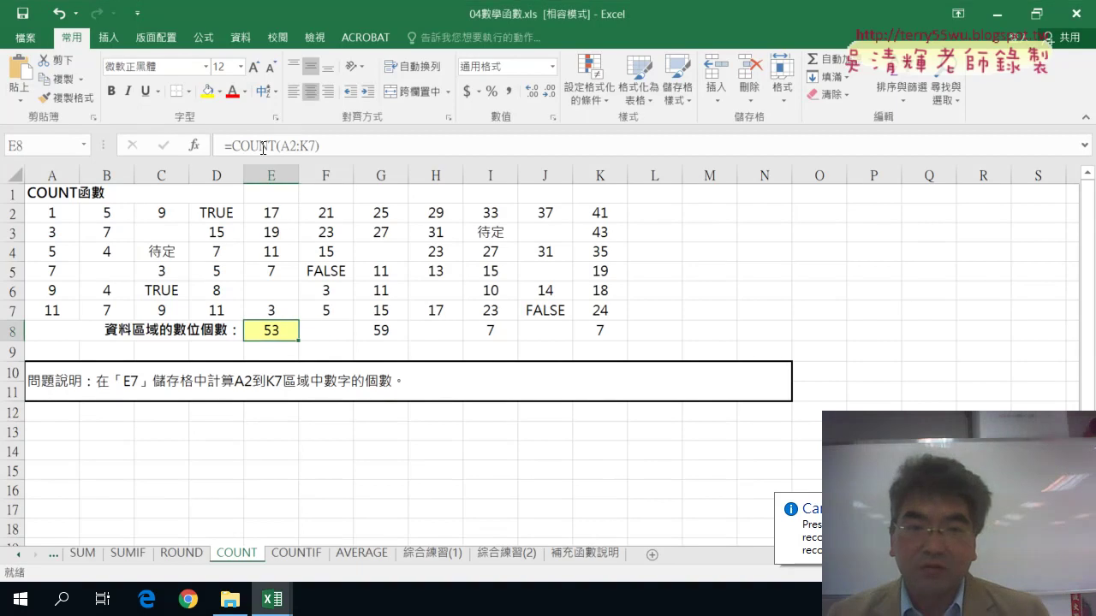
drag(53, 212, 602, 313)
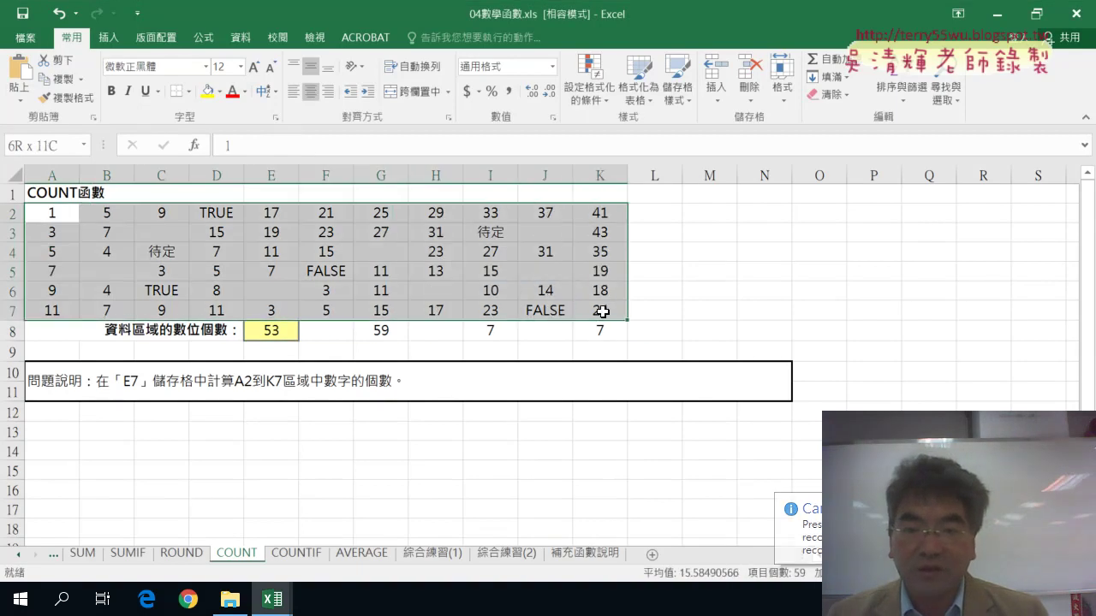
click(270, 329)
click(382, 335)
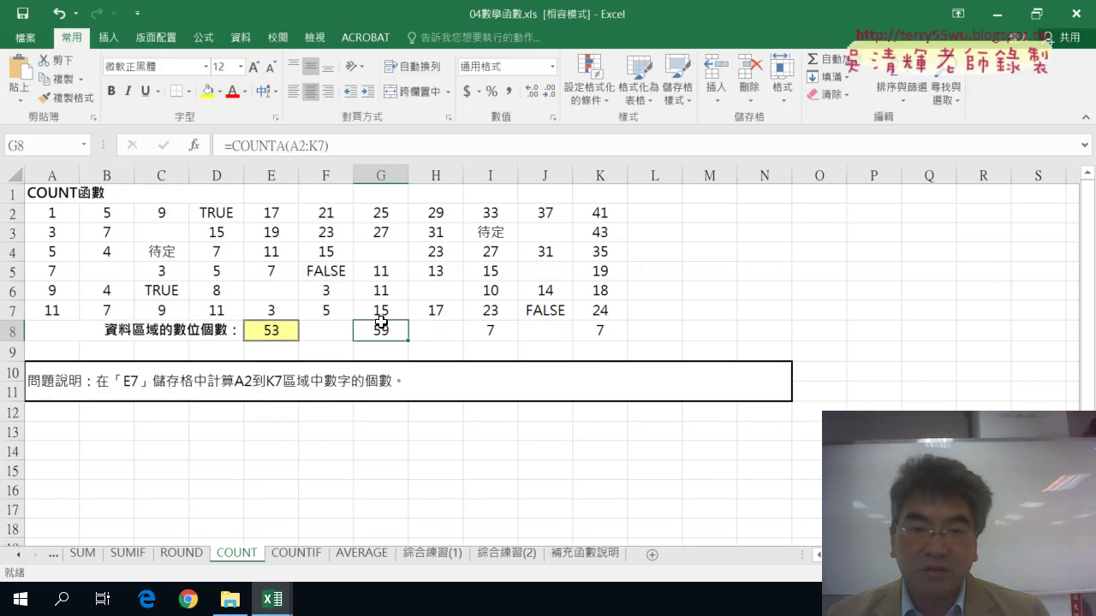
click(501, 331)
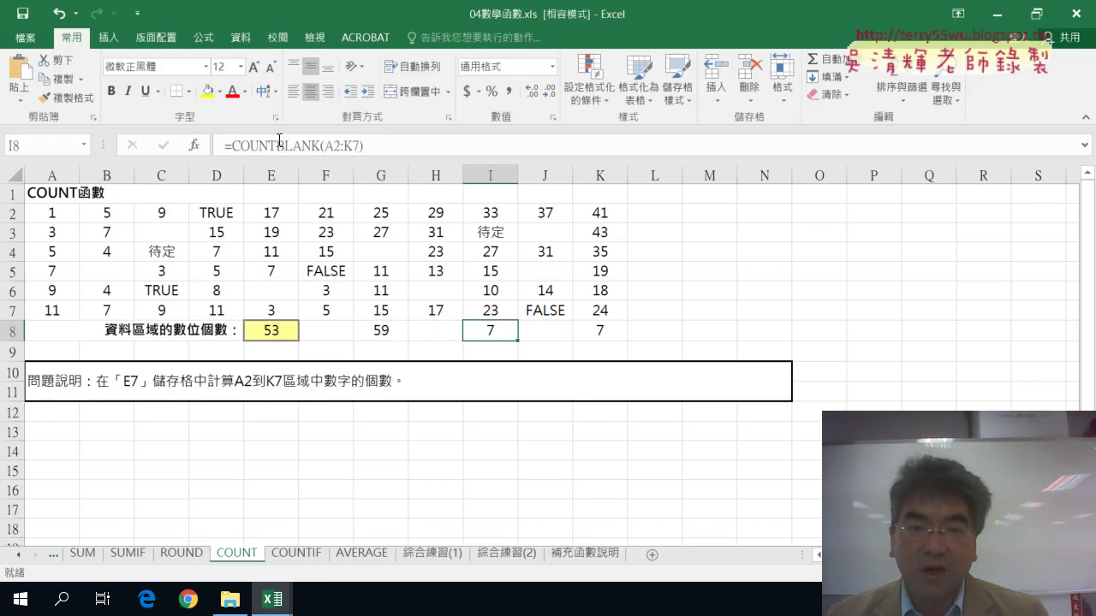
click(605, 336)
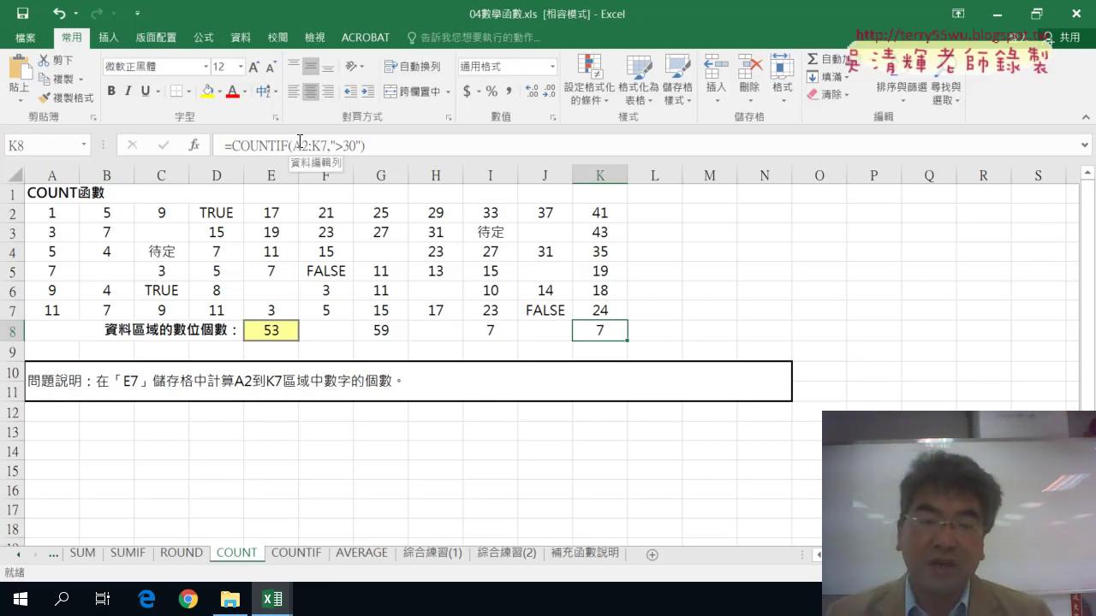
mouse_move(272, 599)
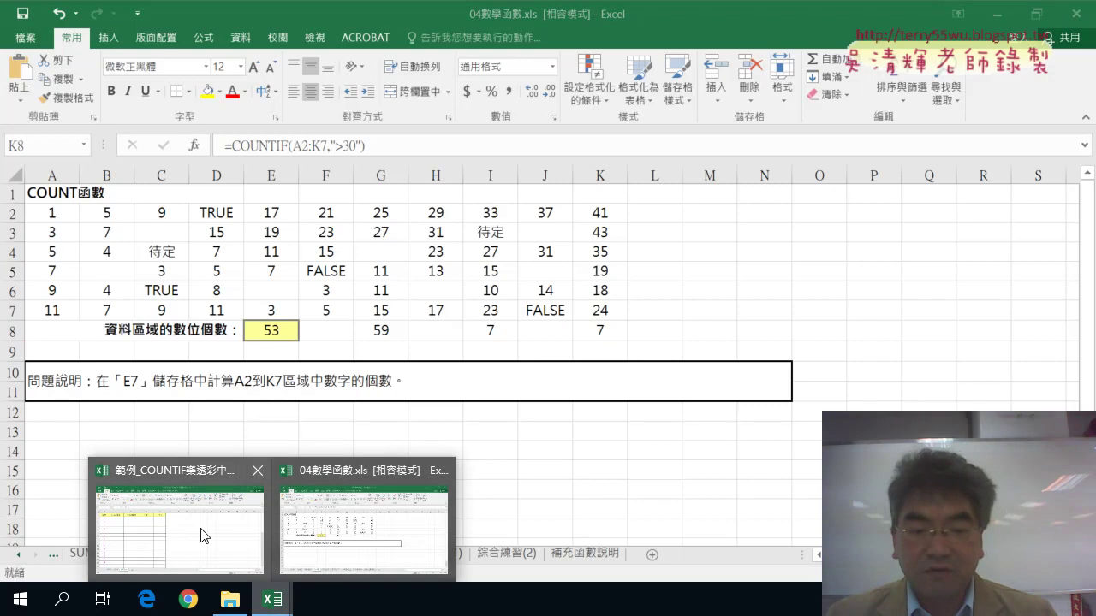
click(200, 533)
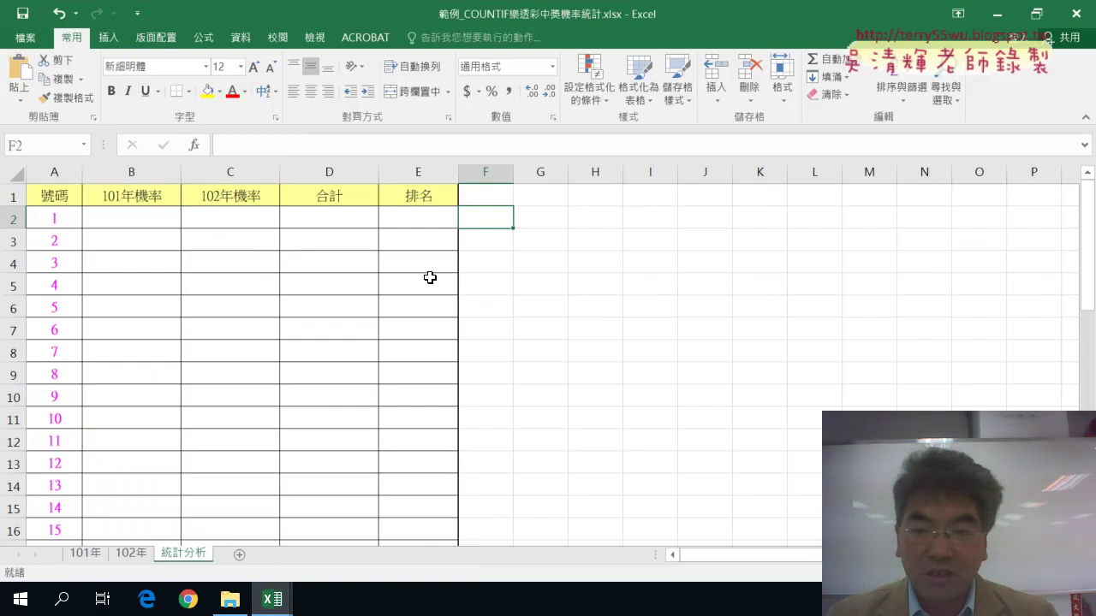
- Insert a COUNTIF function into B2 from the recently used functions category
ctrl+scroll(741, 402, up, 3)
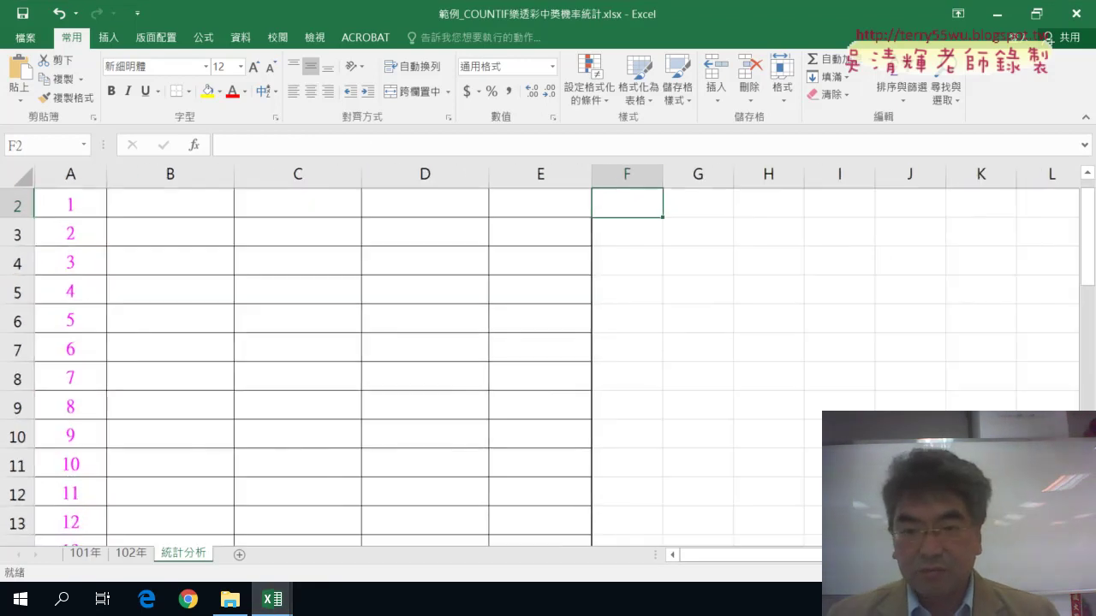
click(179, 211)
click(175, 236)
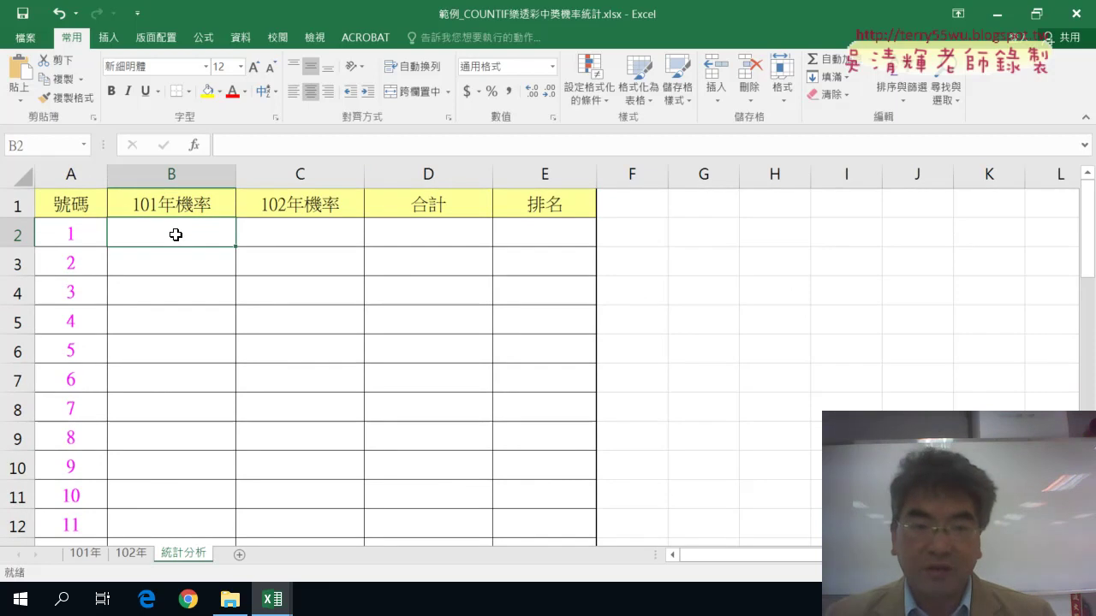
click(195, 147)
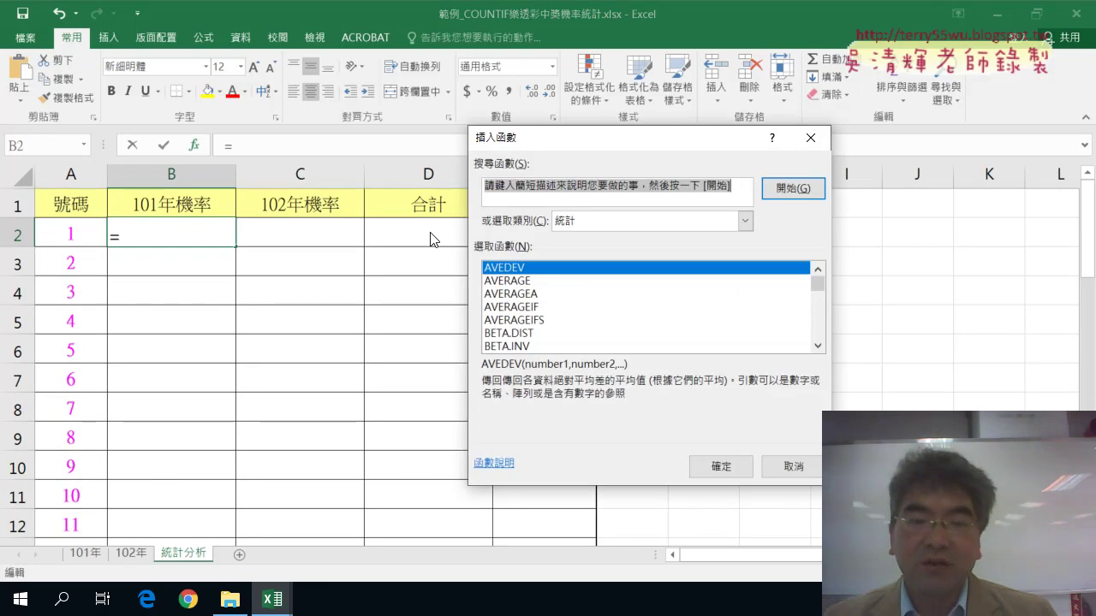
click(744, 220)
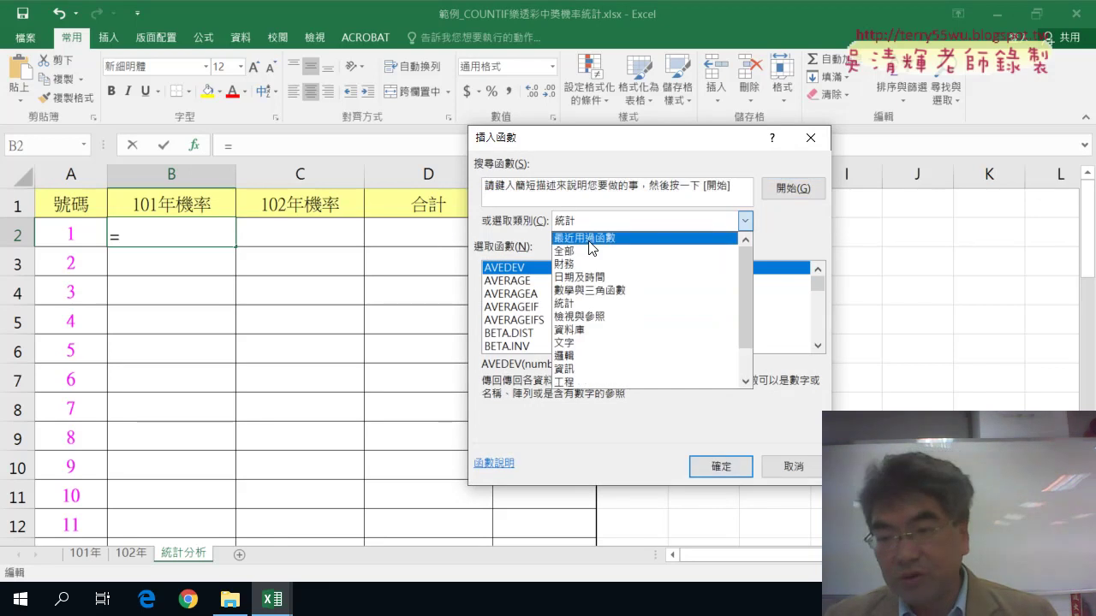
click(589, 239)
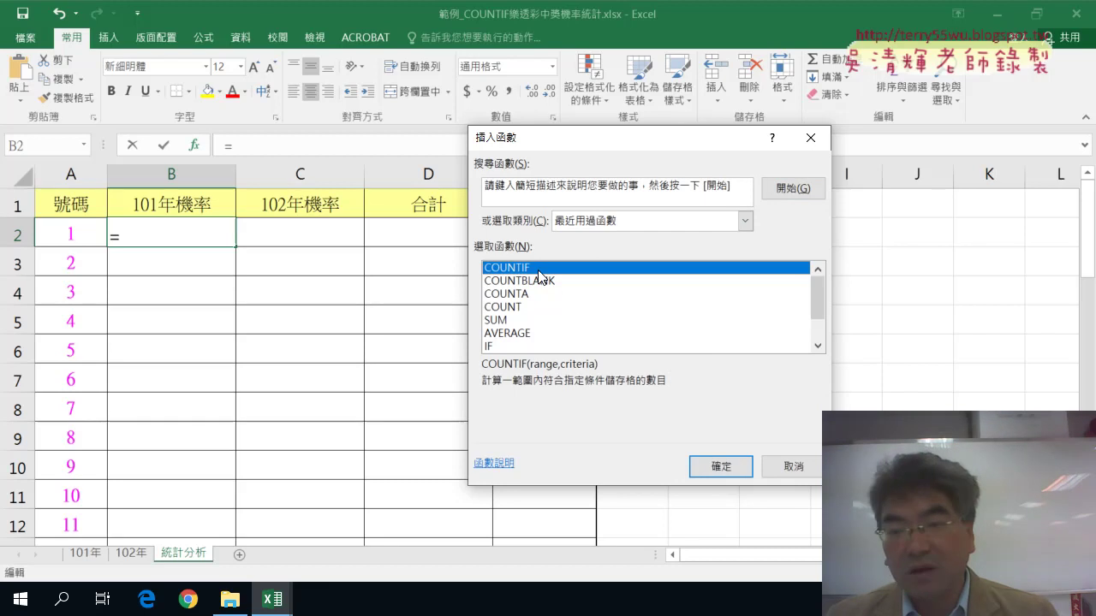
click(729, 462)
drag(564, 190, 472, 105)
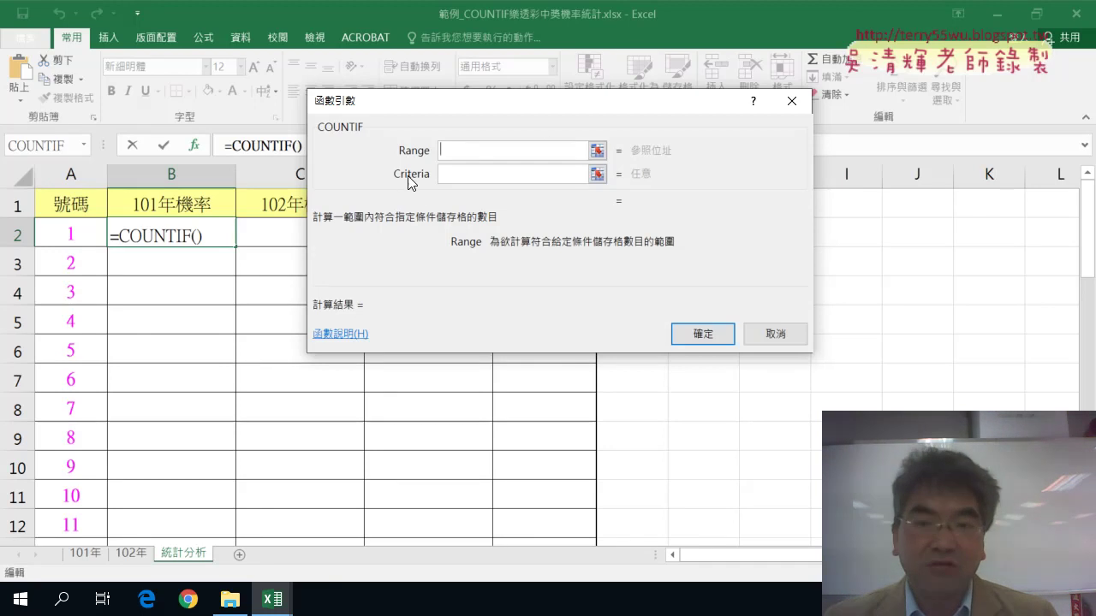
- Set the COUNTIF Range argument to the 101年 sheet's D2:J100 winning-number block
click(449, 175)
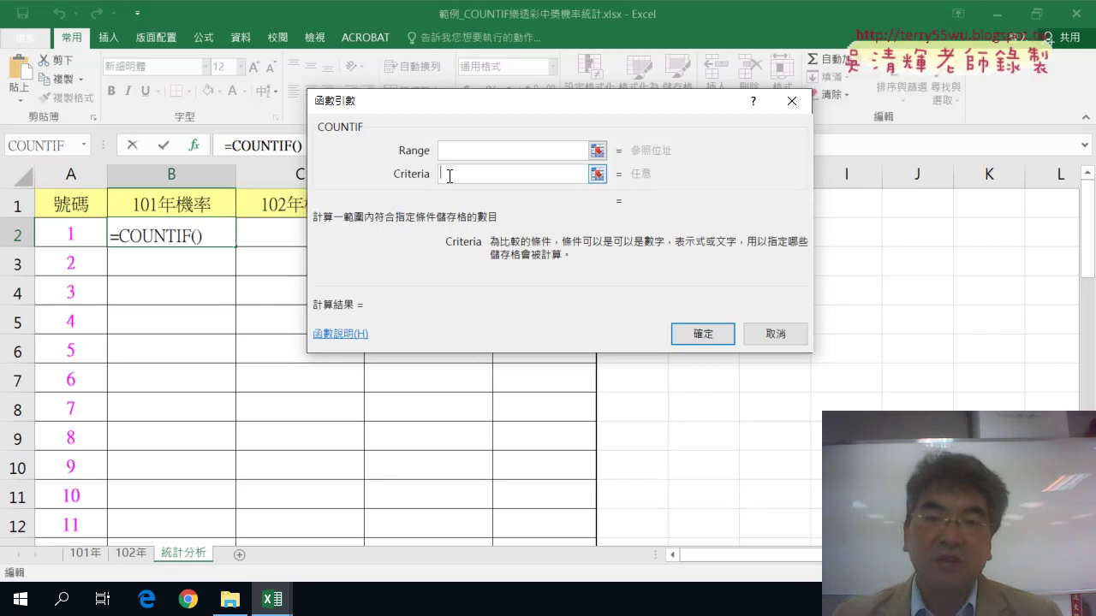
key(shift+Tab)
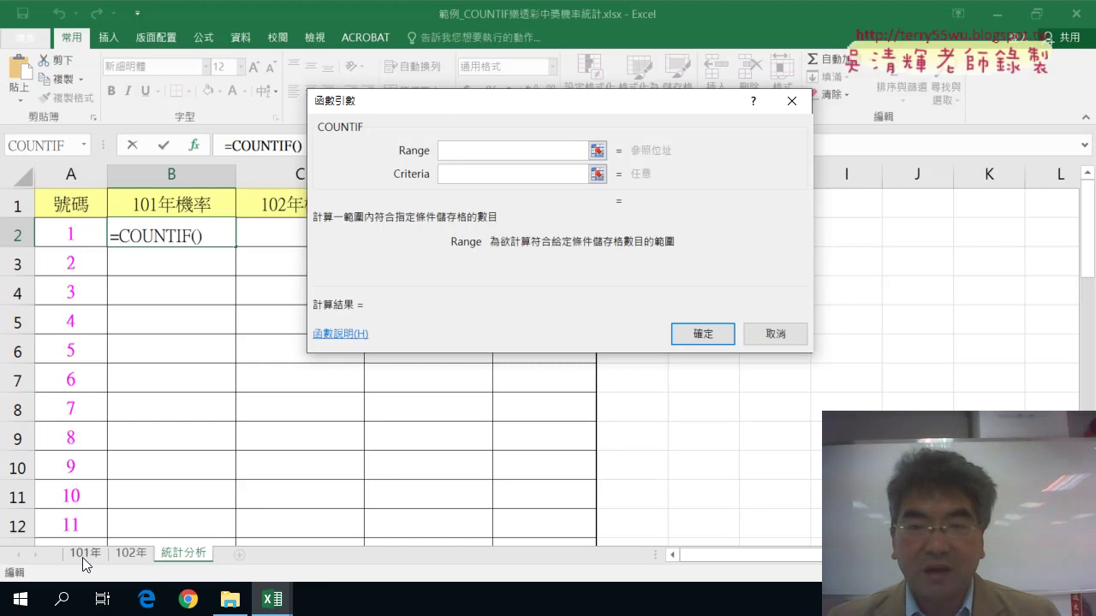
drag(461, 124, 553, 147)
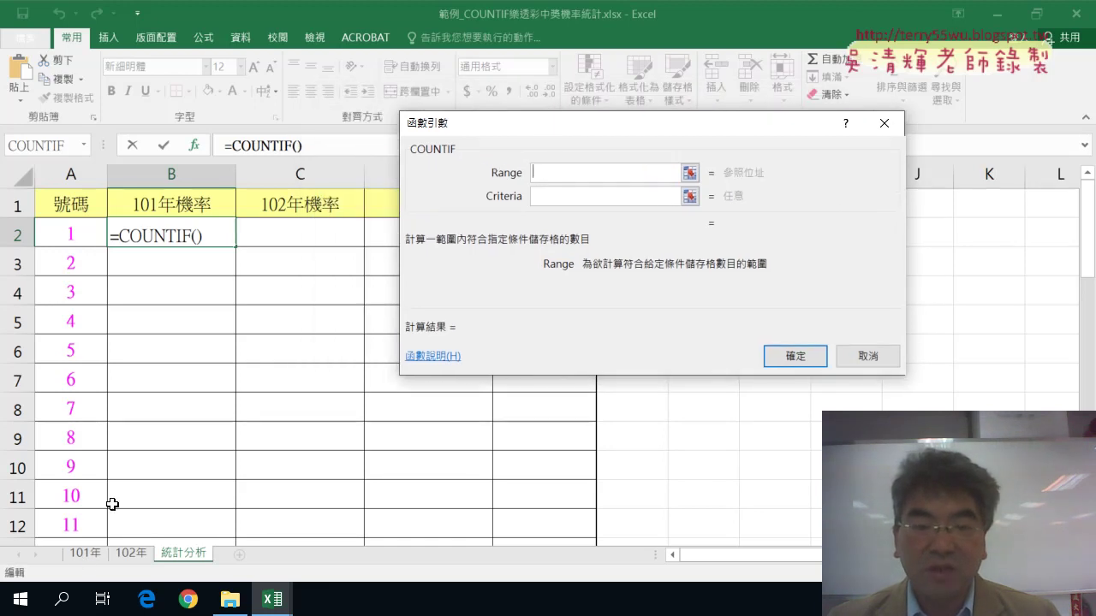
click(83, 555)
drag(568, 134, 688, 138)
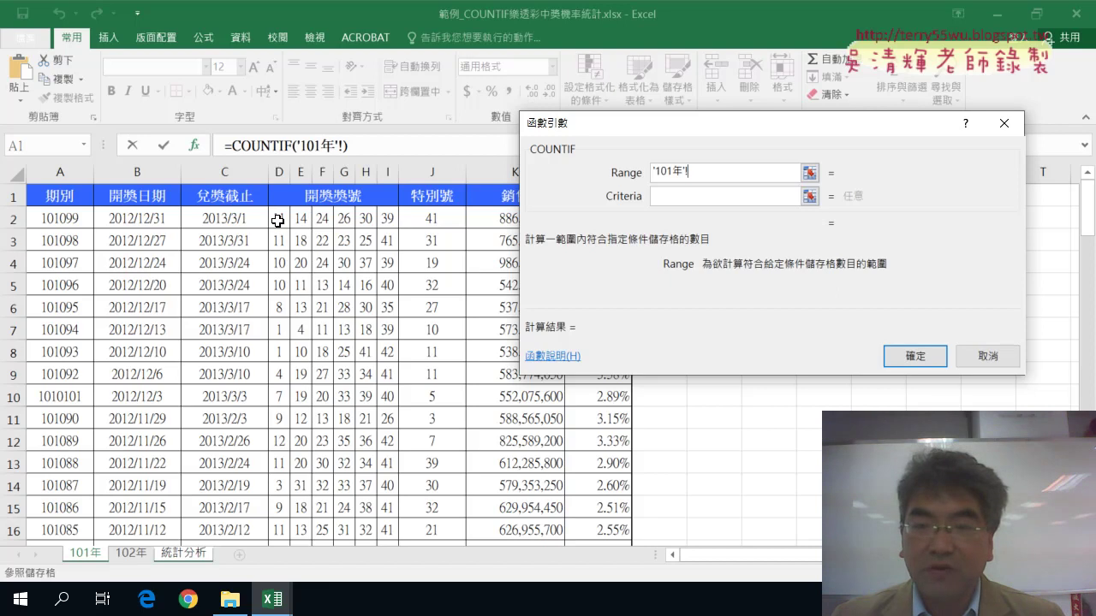
mouse_move(279, 219)
mouse_down()
mouse_move(443, 226)
mouse_move(443, 291)
mouse_move(438, 223)
mouse_up()
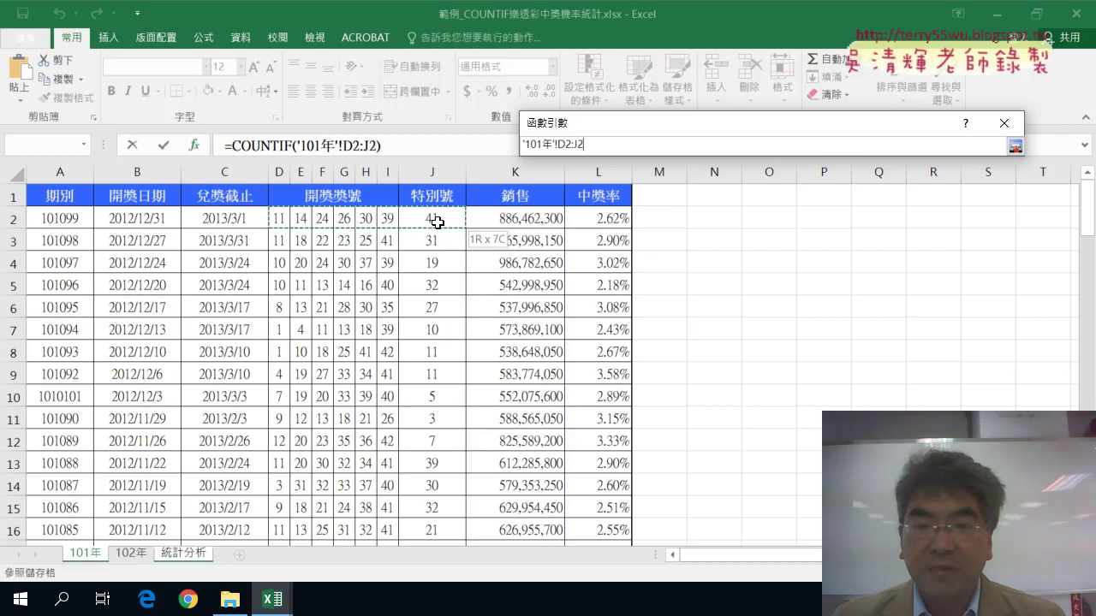
drag(438, 223, 437, 221)
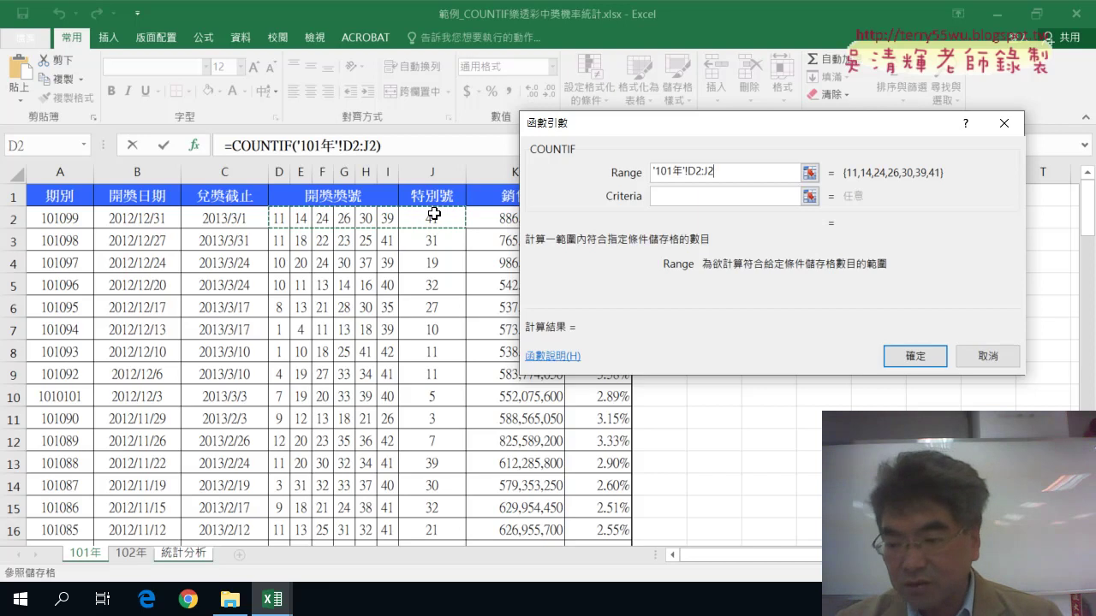
key(ctrl+shift+Down)
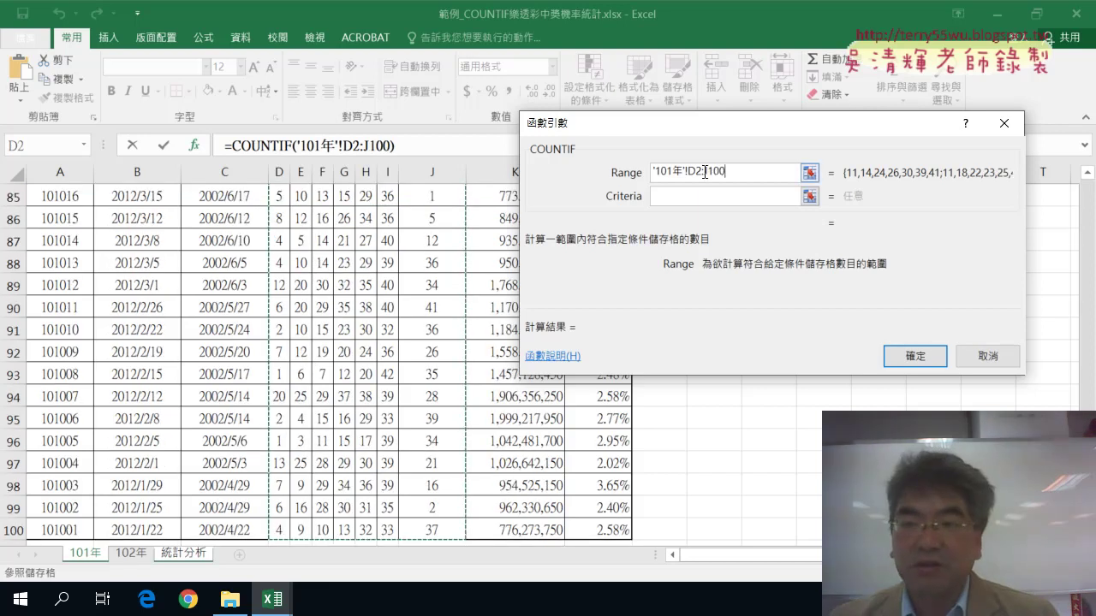
- Add criterion A2 to finish B2 as =COUNTIF('101年'!D2:J100,A2), returning 17
click(903, 357)
click(546, 351)
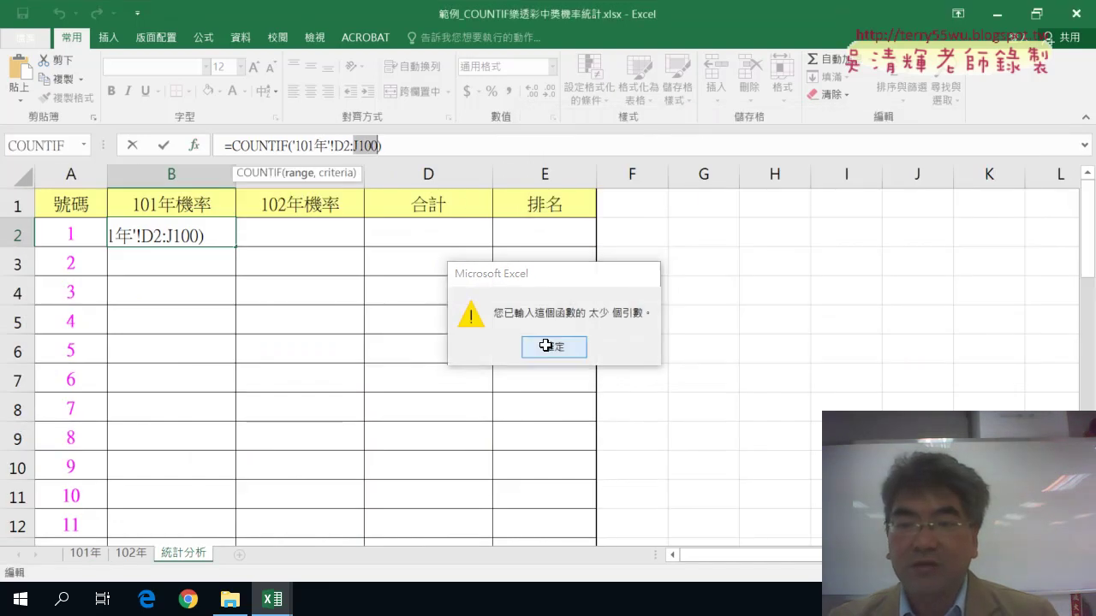
click(193, 144)
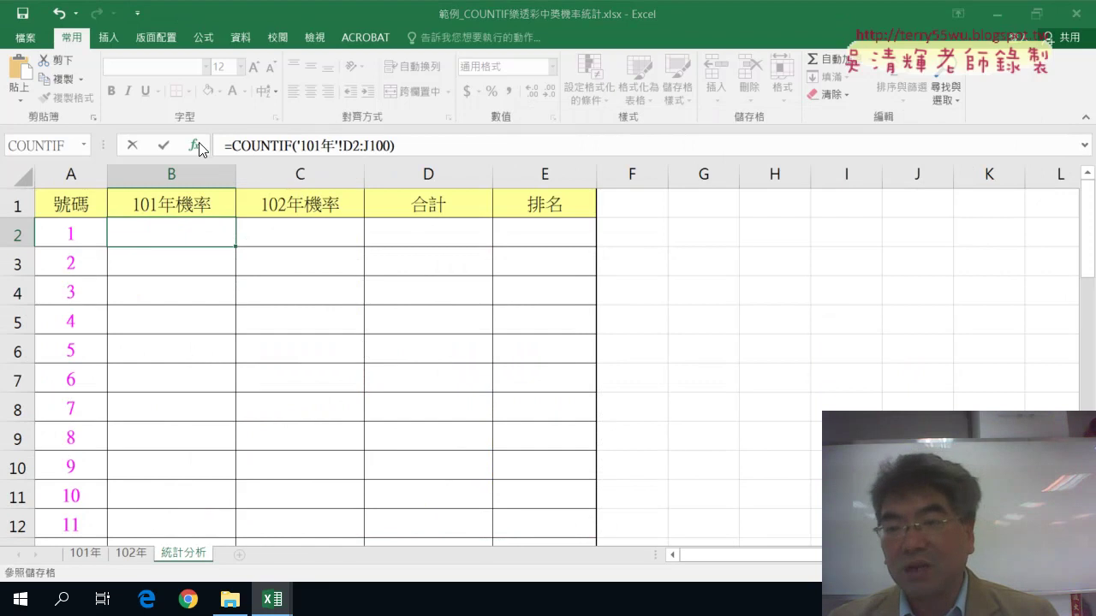
click(664, 197)
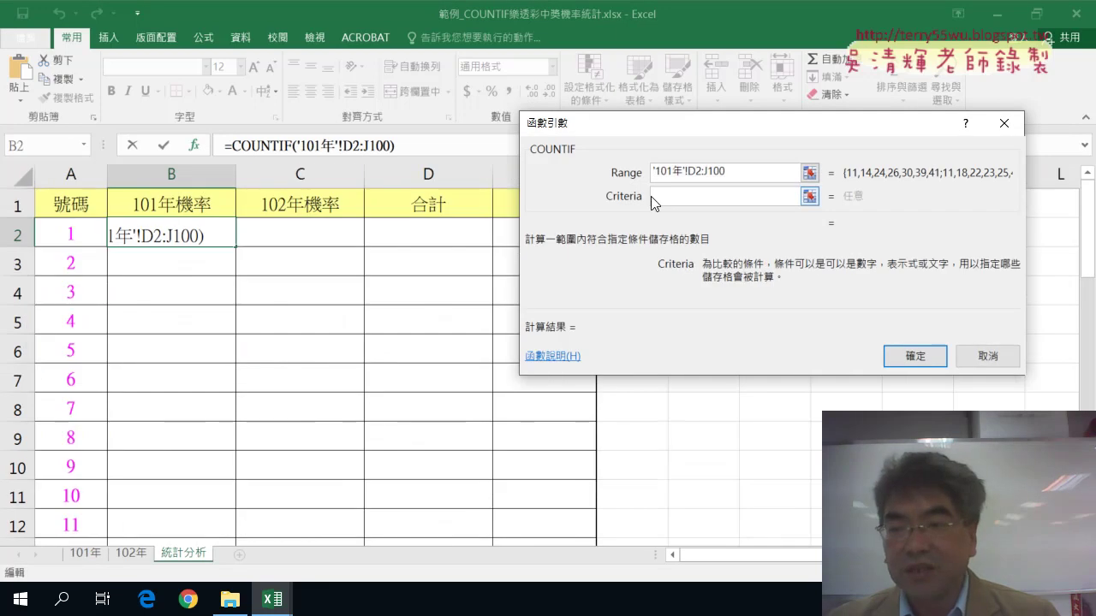
click(84, 232)
click(912, 356)
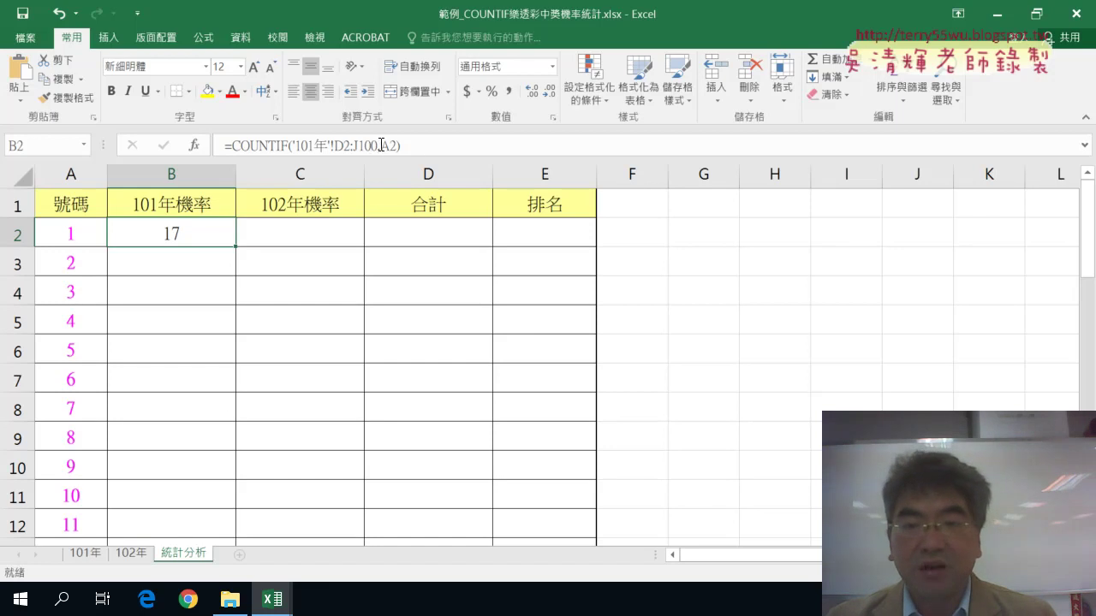
drag(380, 146, 293, 146)
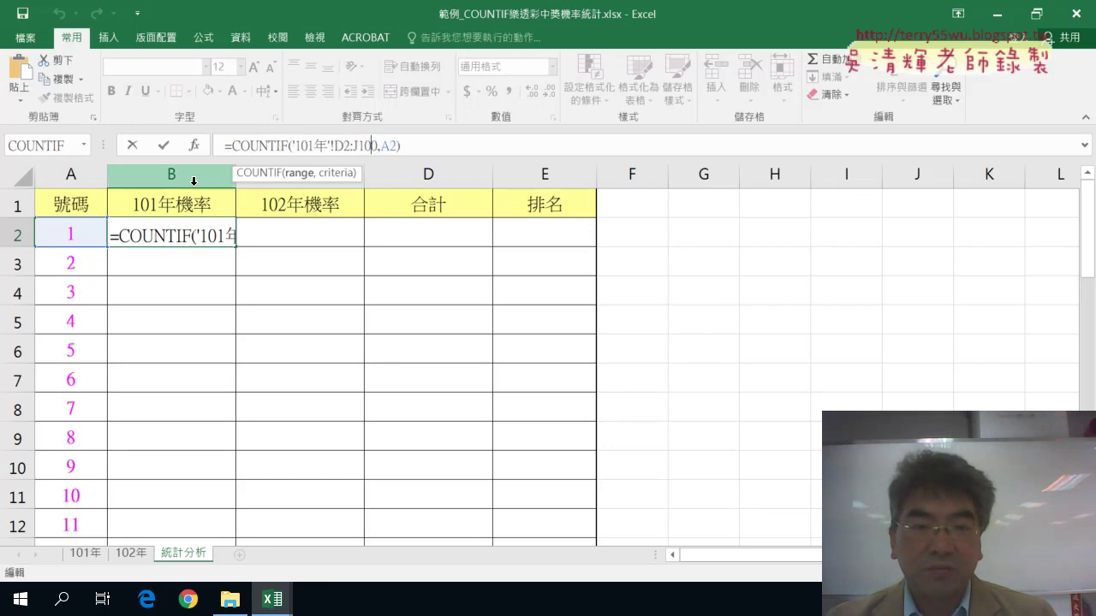
- Fill B2's COUNTIF down column B for numbers 1–41 and check B3's shifted D3:J101 range
click(164, 146)
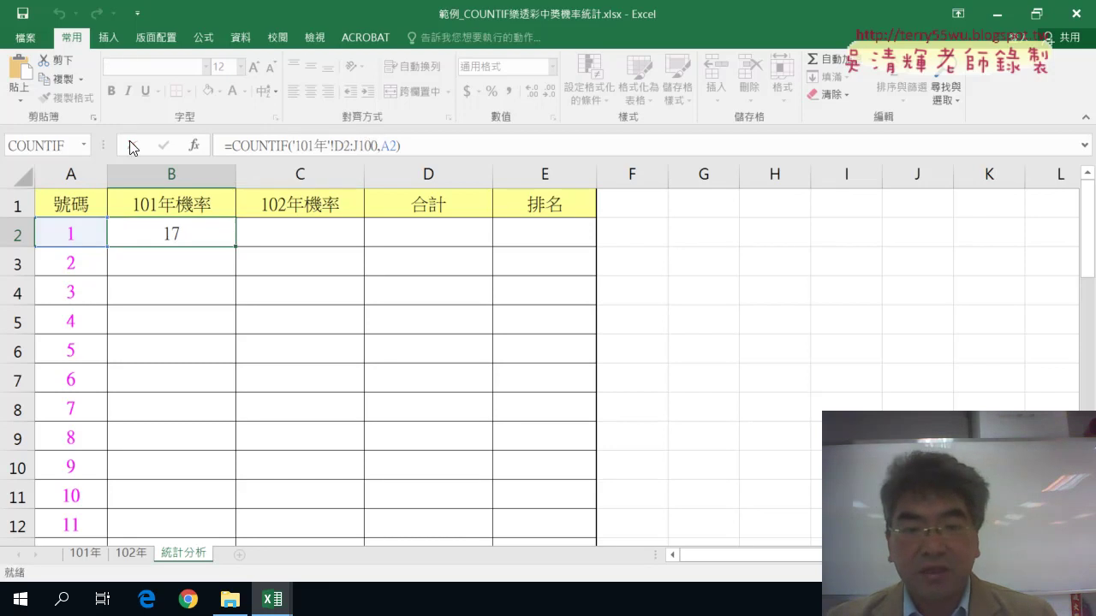
double_click(236, 247)
scroll(215, 303, down, 7)
scroll(208, 317, down, 3)
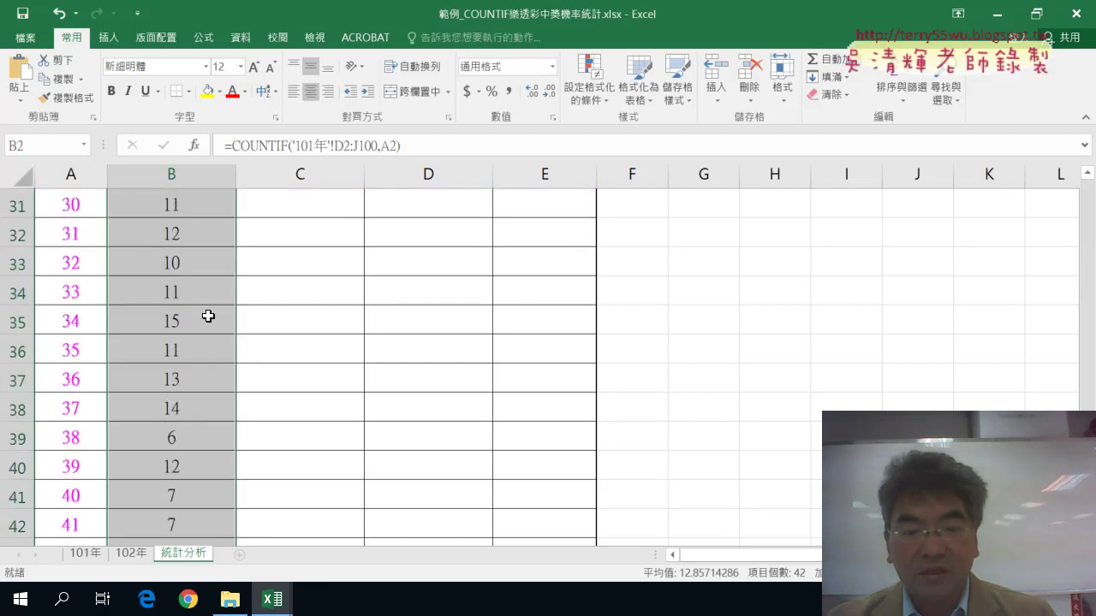
scroll(208, 317, down, 3)
scroll(210, 314, up, 7)
scroll(210, 313, up, 6)
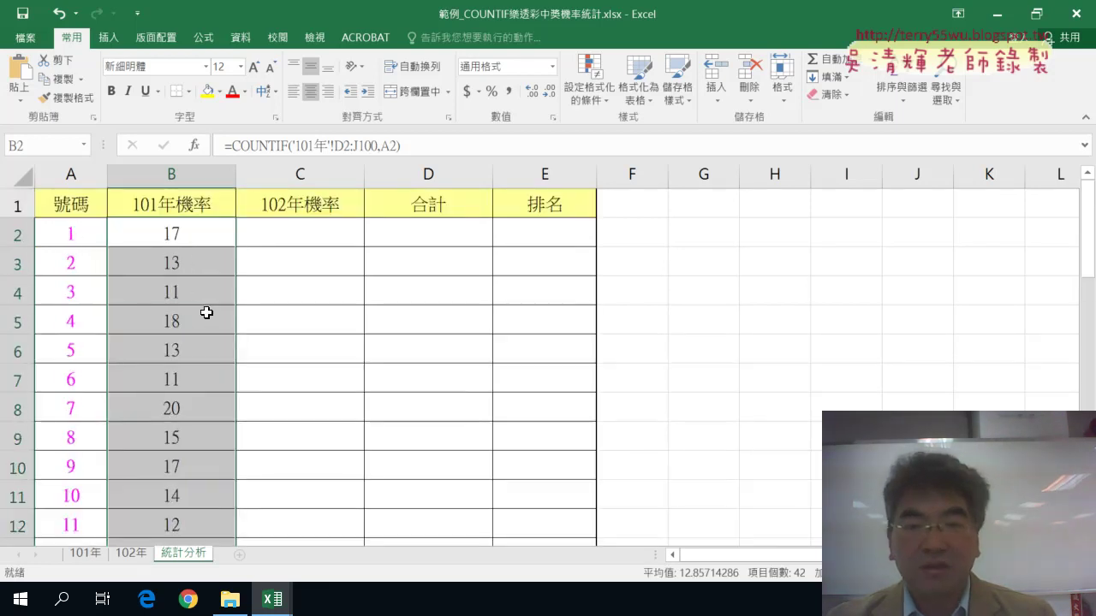
click(190, 262)
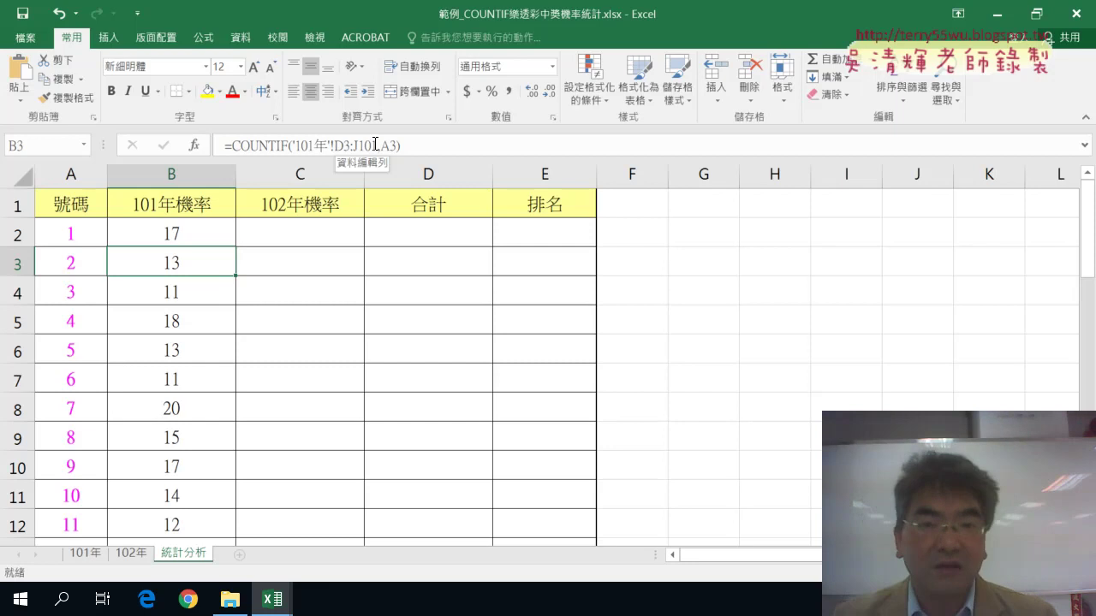
- Lock the range rows as '101年'!D$2:J$100 in B2's COUNTIF and refill column B
click(159, 229)
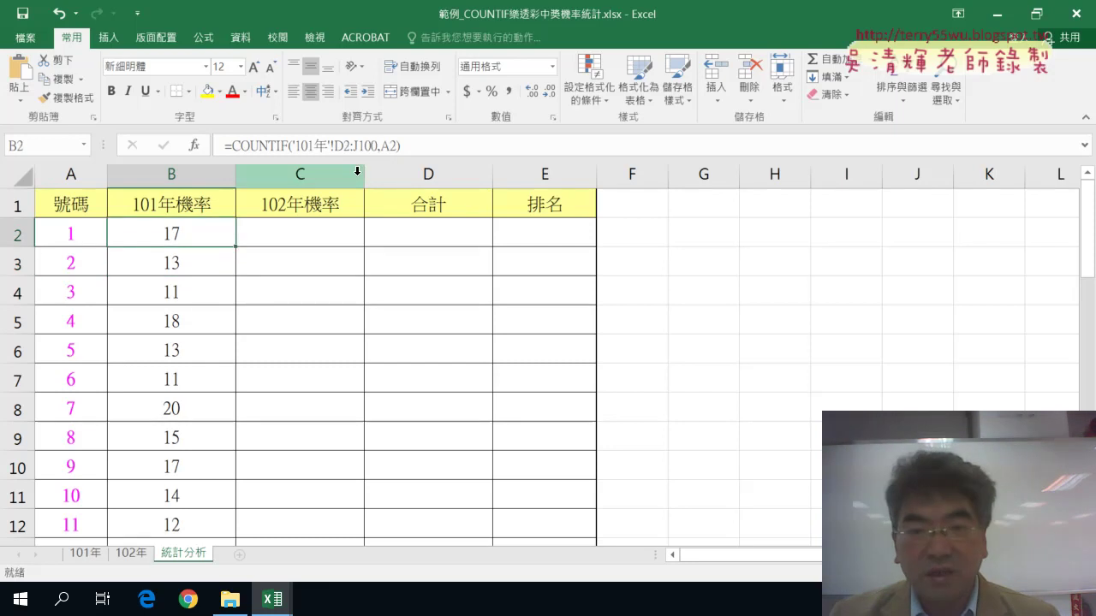
click(344, 146)
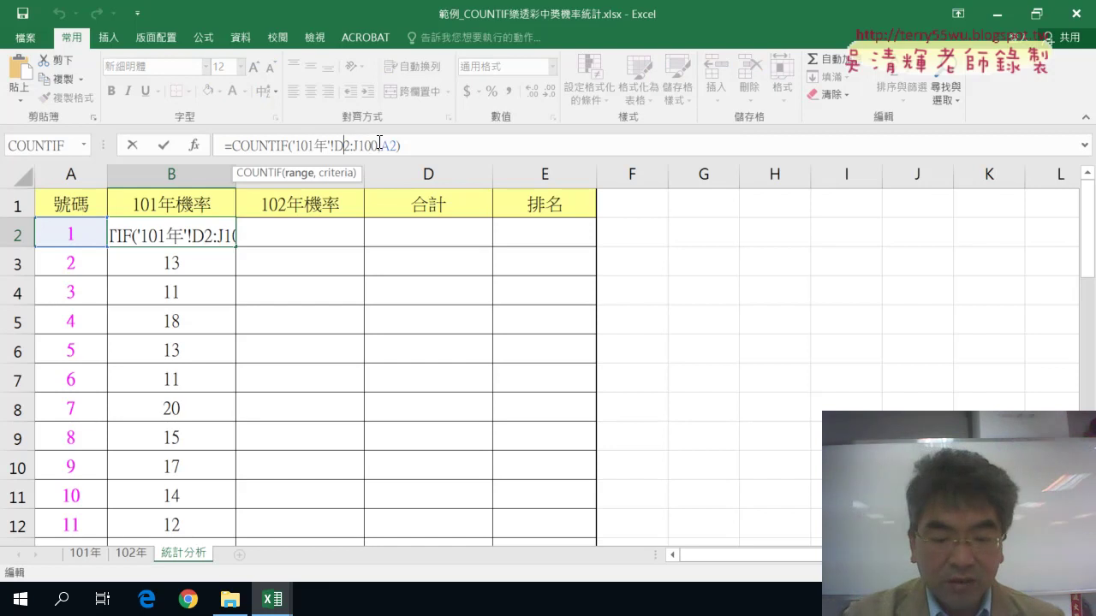
text($)
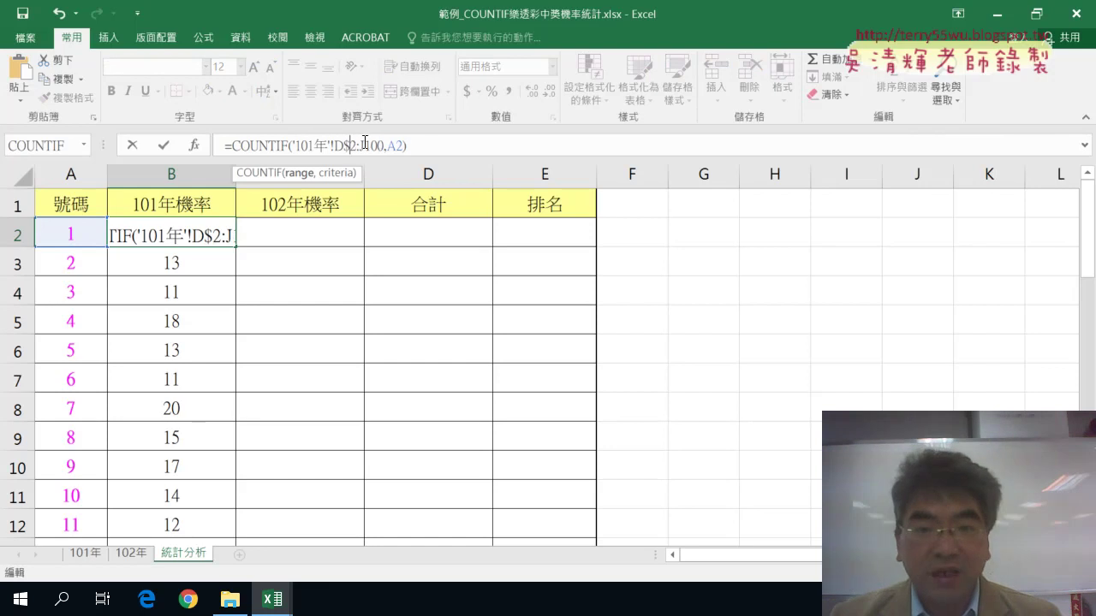
click(369, 146)
text($)
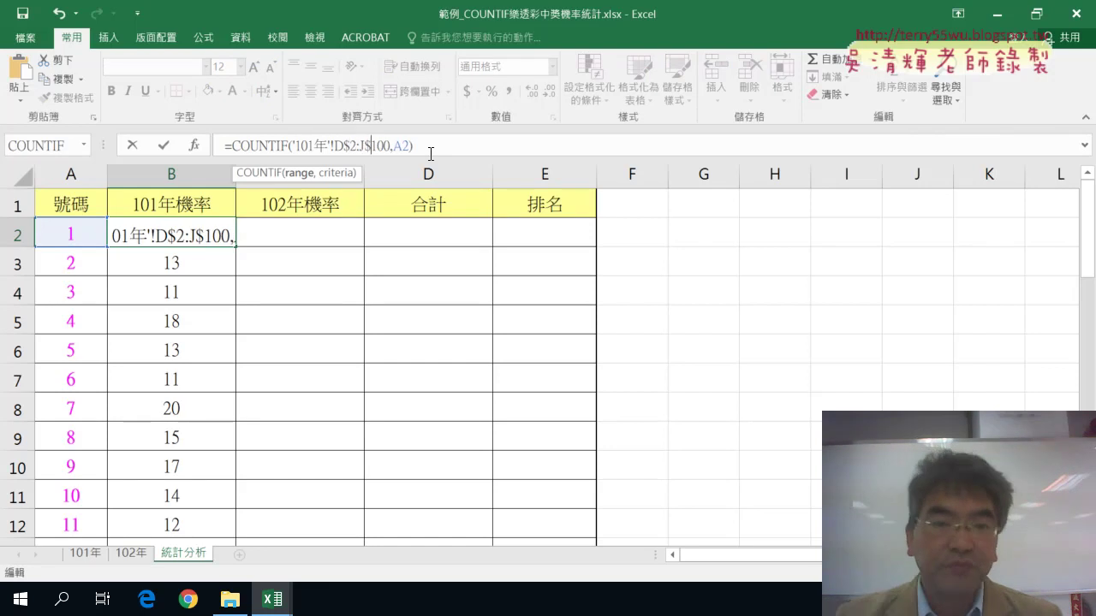
click(164, 146)
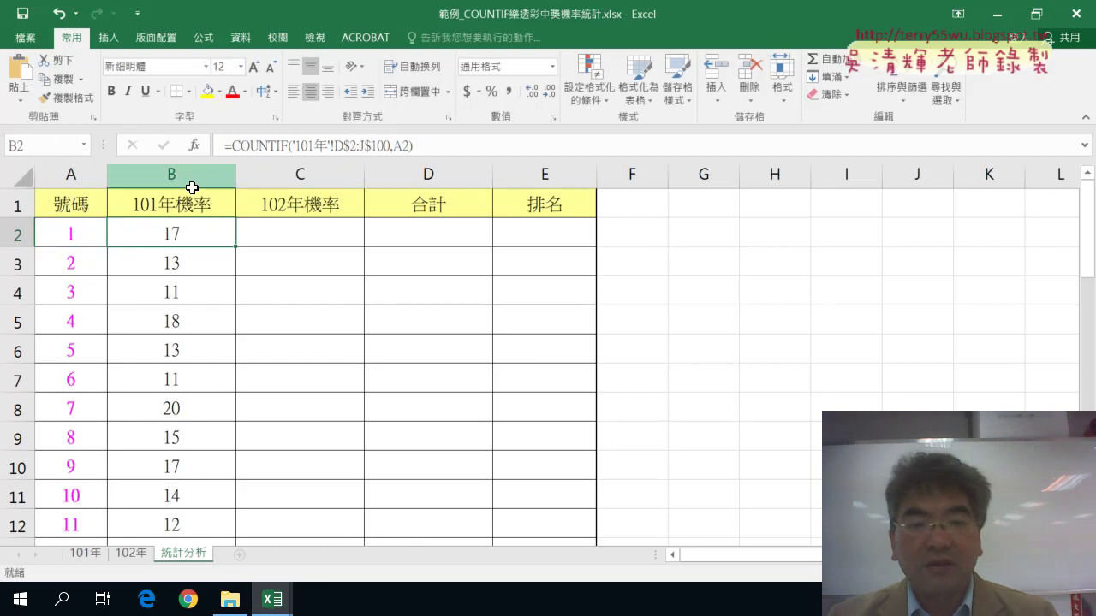
double_click(235, 246)
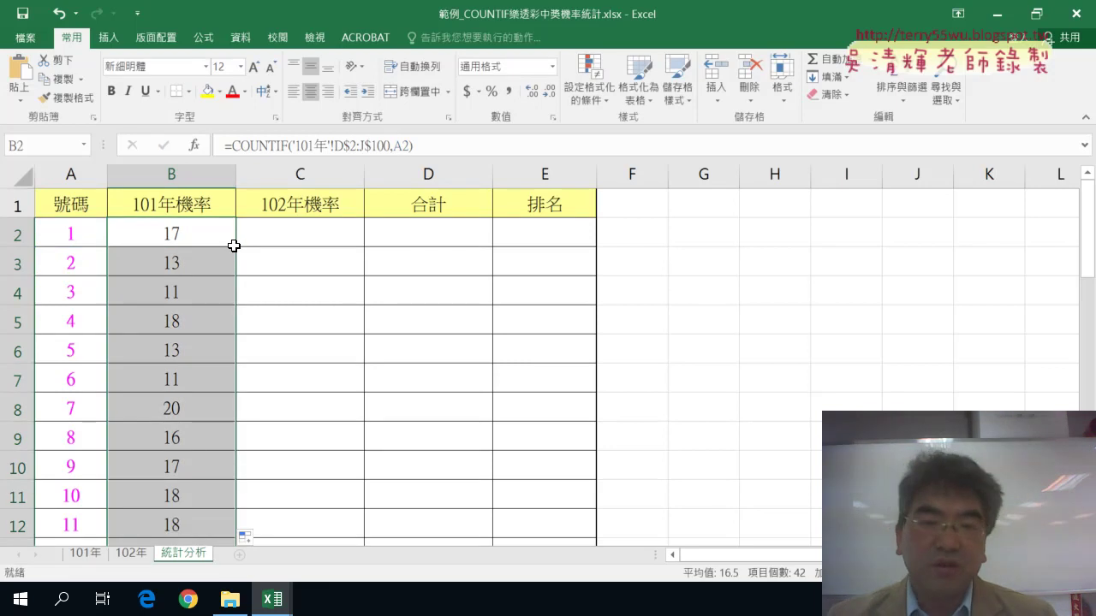
click(295, 145)
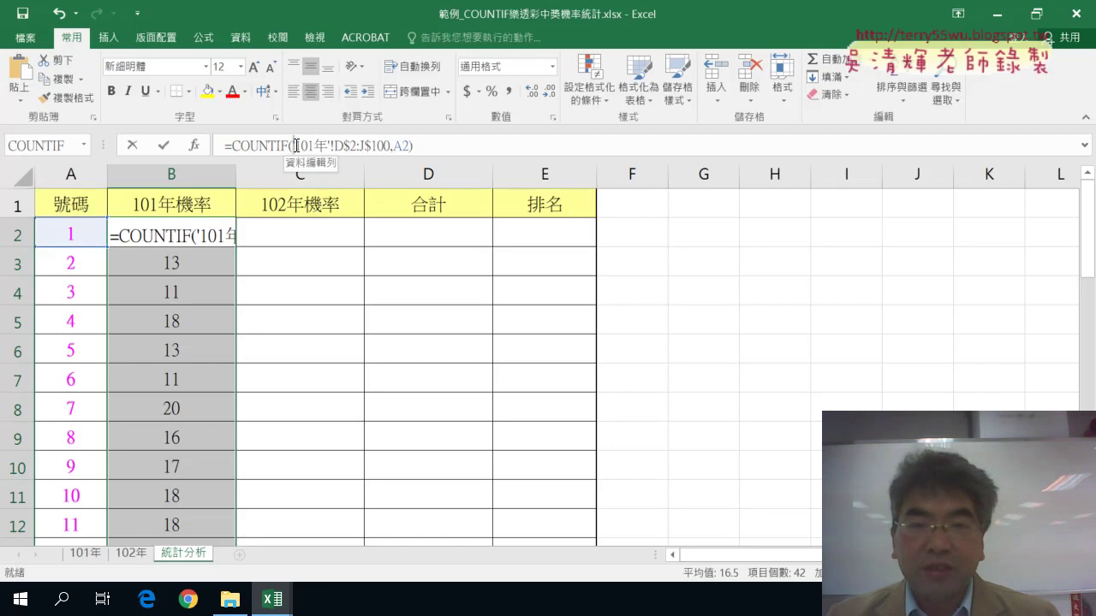
drag(296, 145, 392, 145)
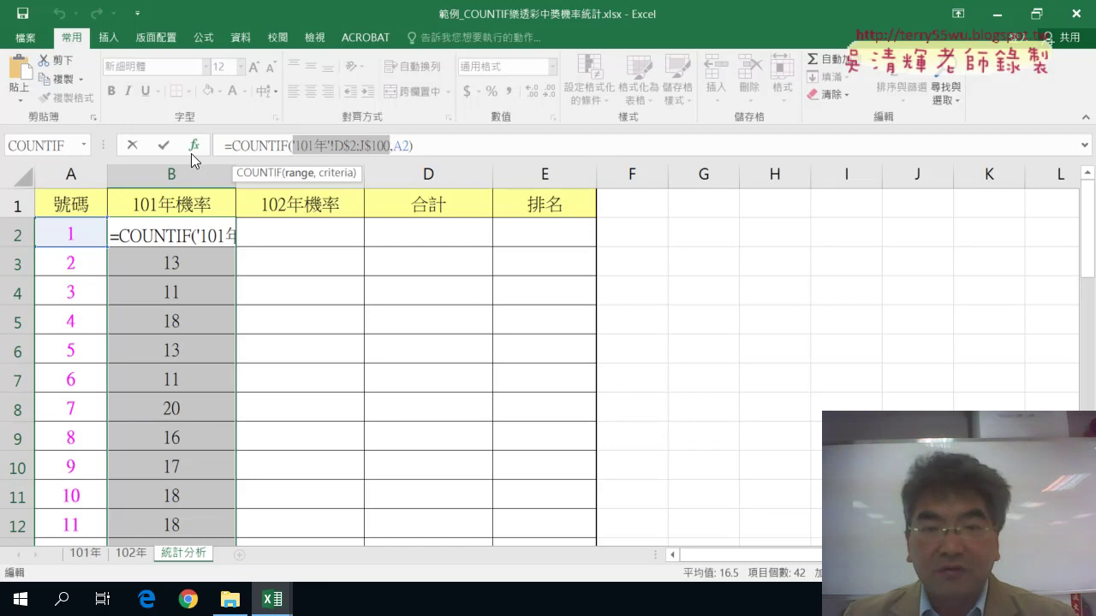
key(ctrl+Return)
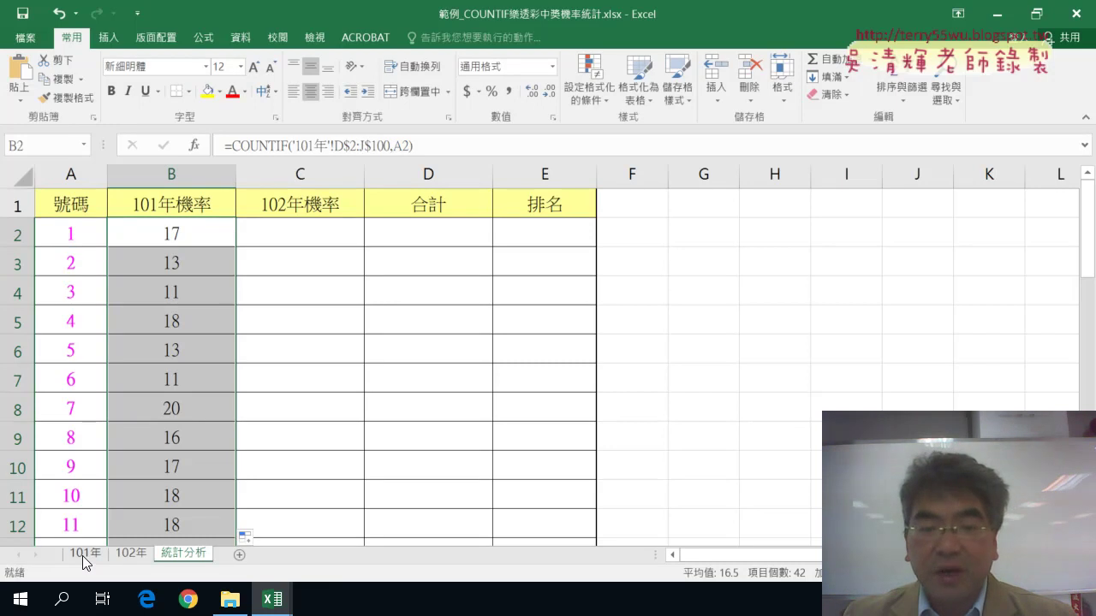
- Switch to the 101年 sheet and select D2 in its draw table
click(85, 553)
scroll(286, 225, up, 1)
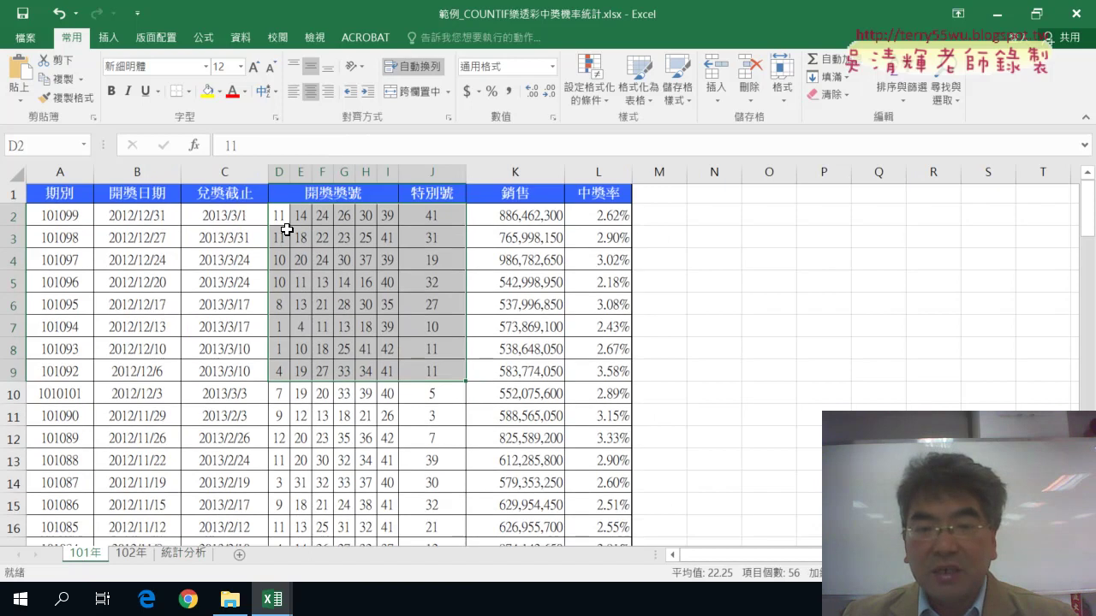
drag(279, 219, 427, 225)
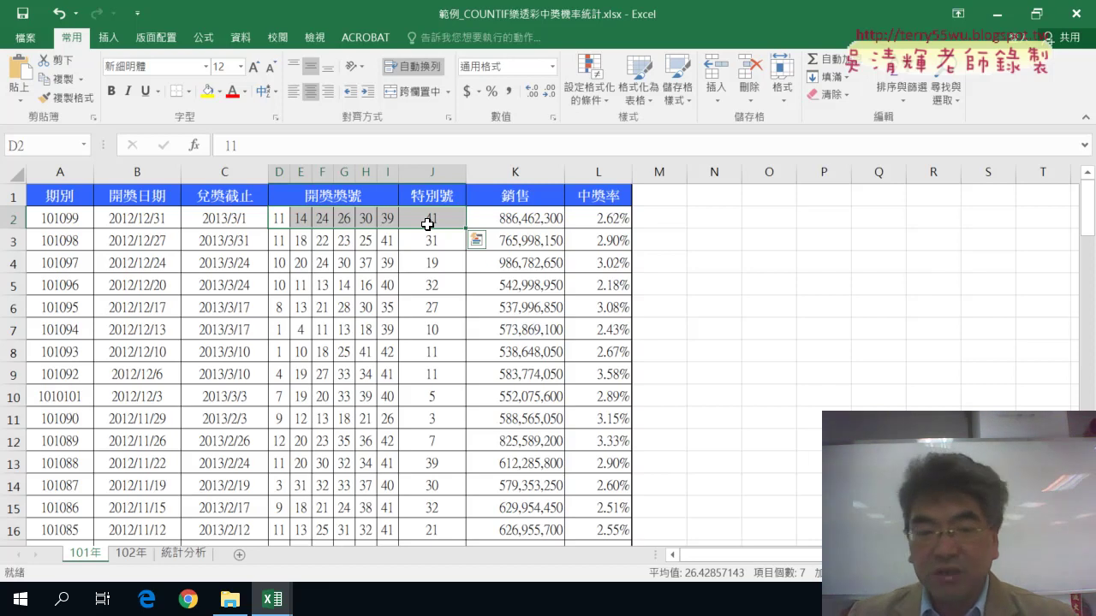
click(180, 552)
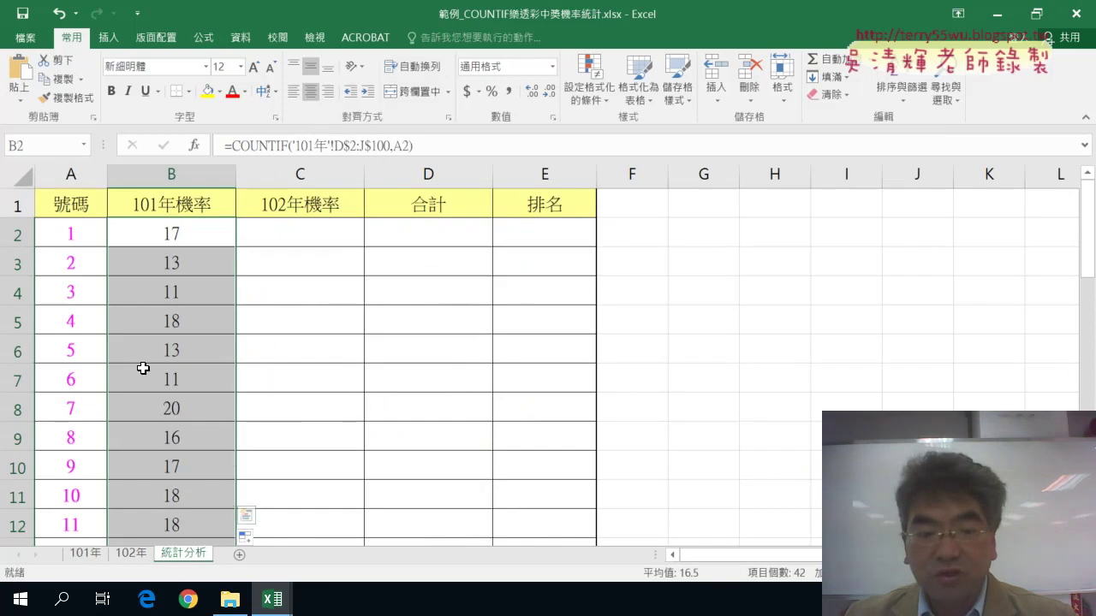
click(85, 556)
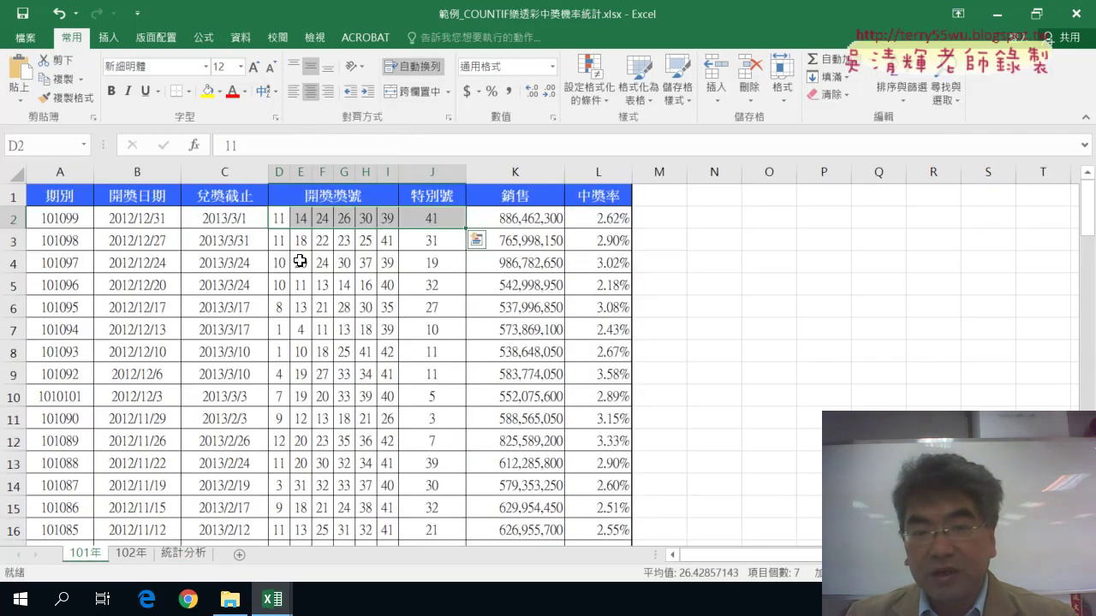
click(276, 220)
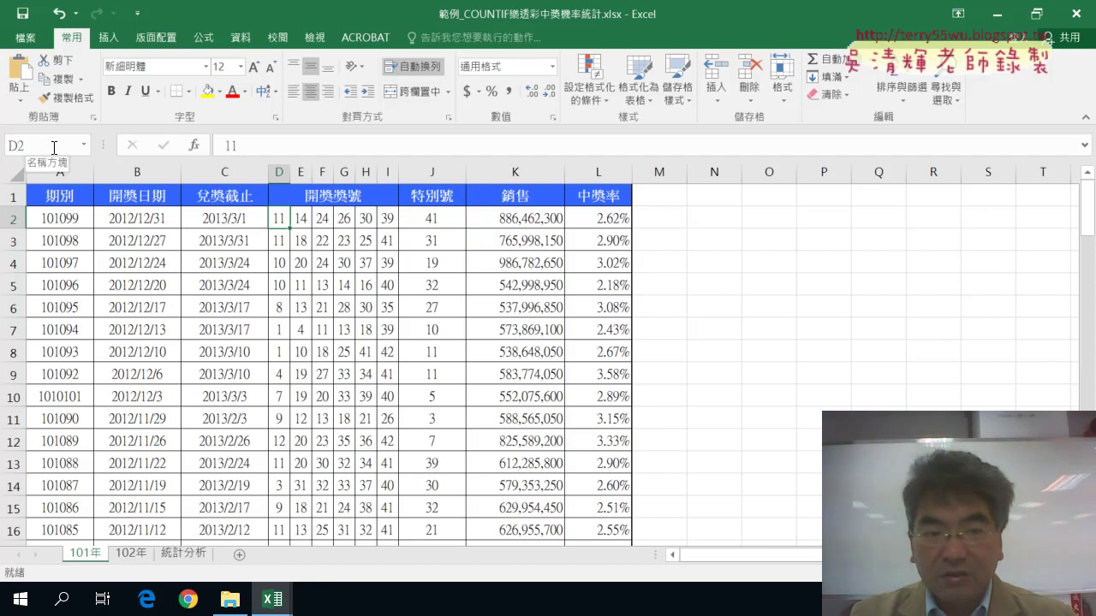
- Annotate the Name Box and column D with the pen, clear the ink, and select D2:I2
mouse_move(75, 190)
mouse_down()
mouse_move(49, 176)
mouse_move(60, 117)
mouse_move(107, 158)
mouse_move(81, 184)
mouse_up()
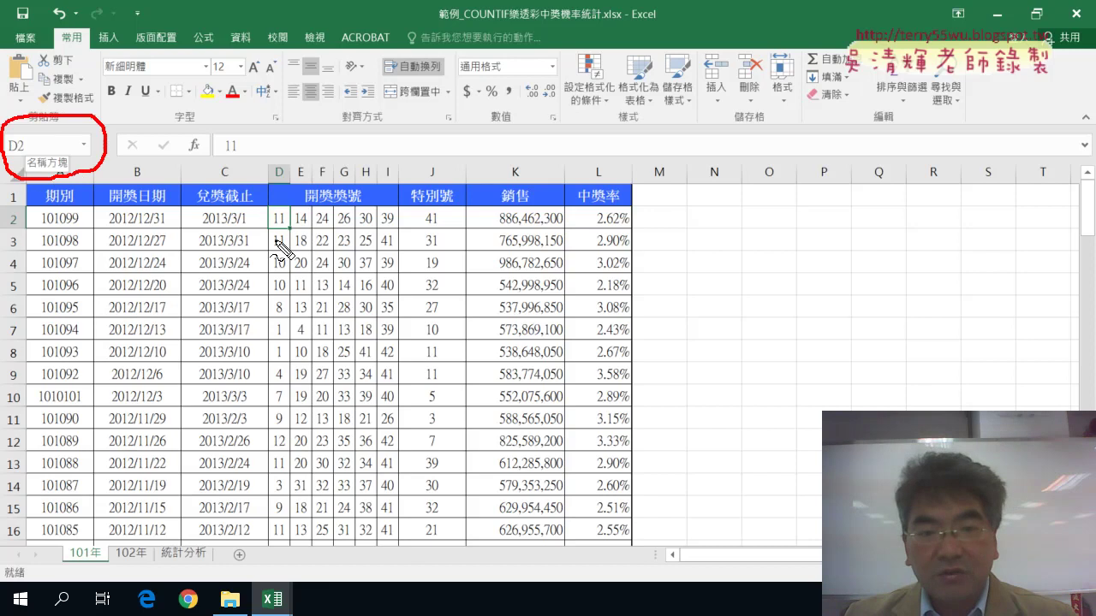
mouse_move(267, 209)
mouse_down()
mouse_move(258, 471)
mouse_move(387, 203)
mouse_move(392, 472)
mouse_up()
mouse_move(261, 210)
mouse_down()
mouse_move(98, 137)
mouse_move(111, 164)
mouse_move(153, 128)
mouse_up()
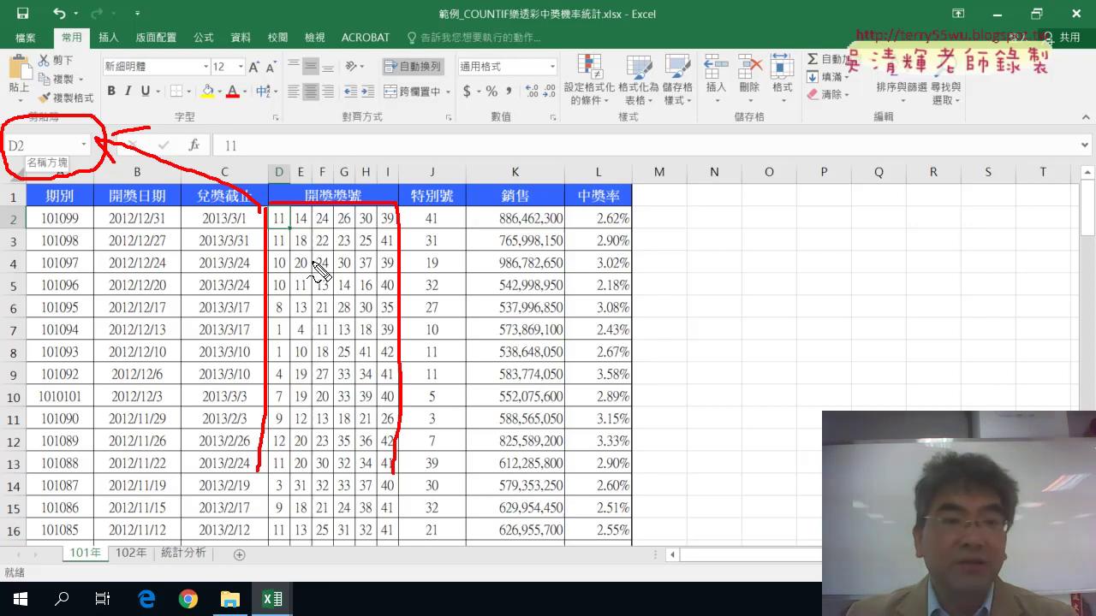
key(Escape)
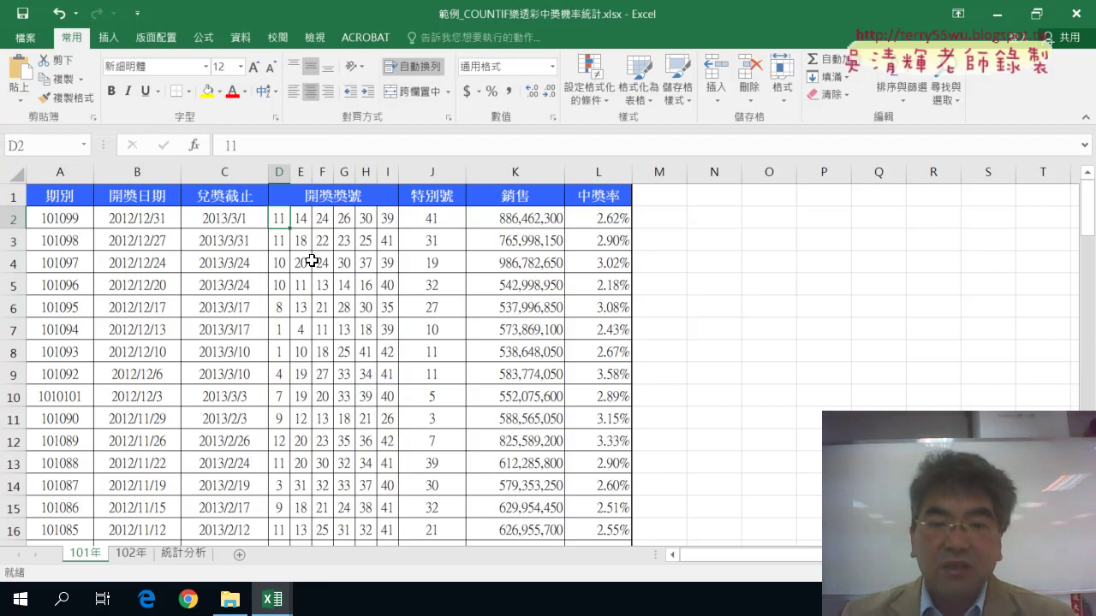
drag(295, 228, 383, 224)
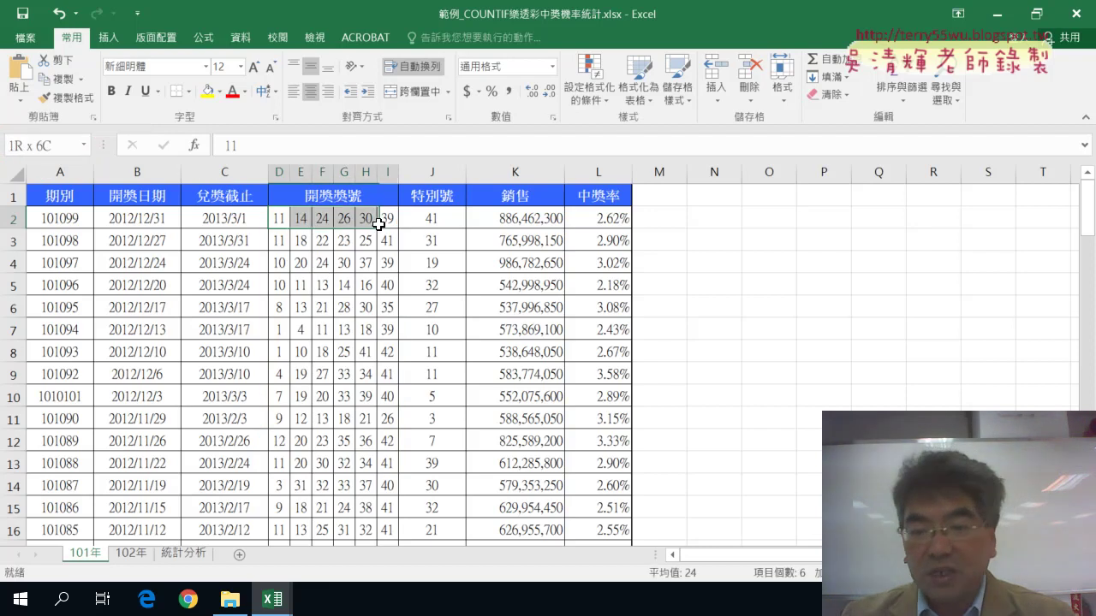
- Name the selection D2:I100 開獎101 in the Name Box after the name 101 is rejected as invalid
key(ctrl+shift+Down)
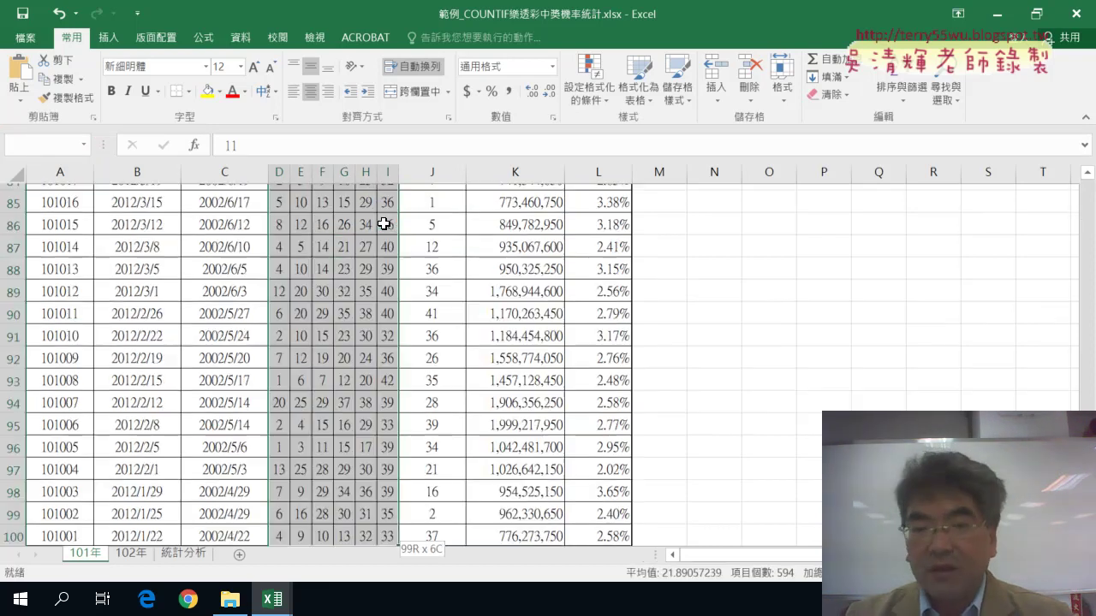
scroll(375, 216, up, 10)
scroll(374, 216, up, 9)
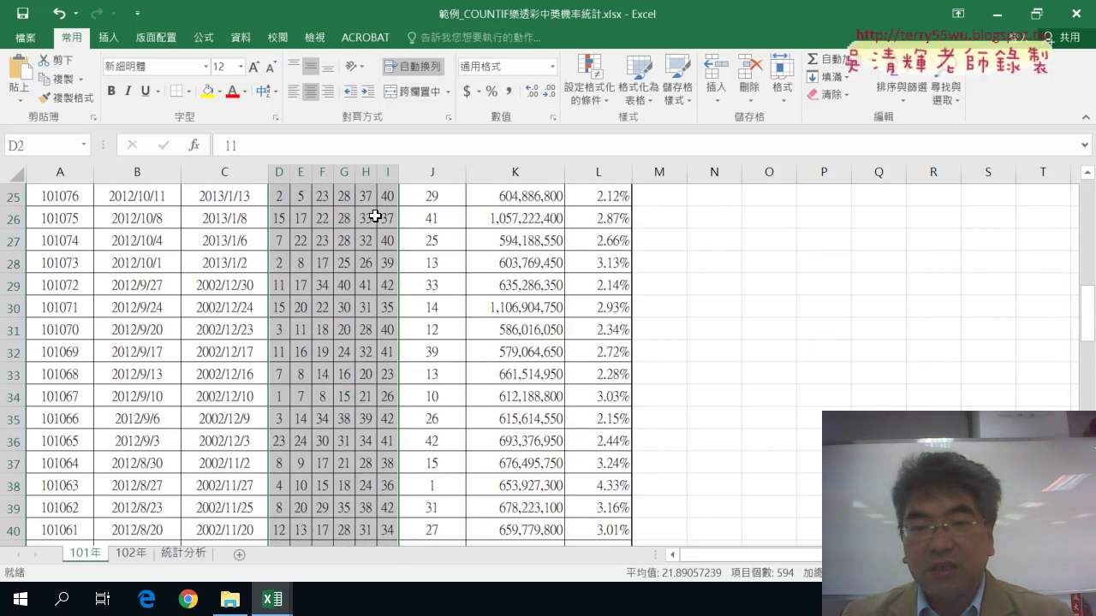
scroll(375, 216, up, 8)
click(44, 145)
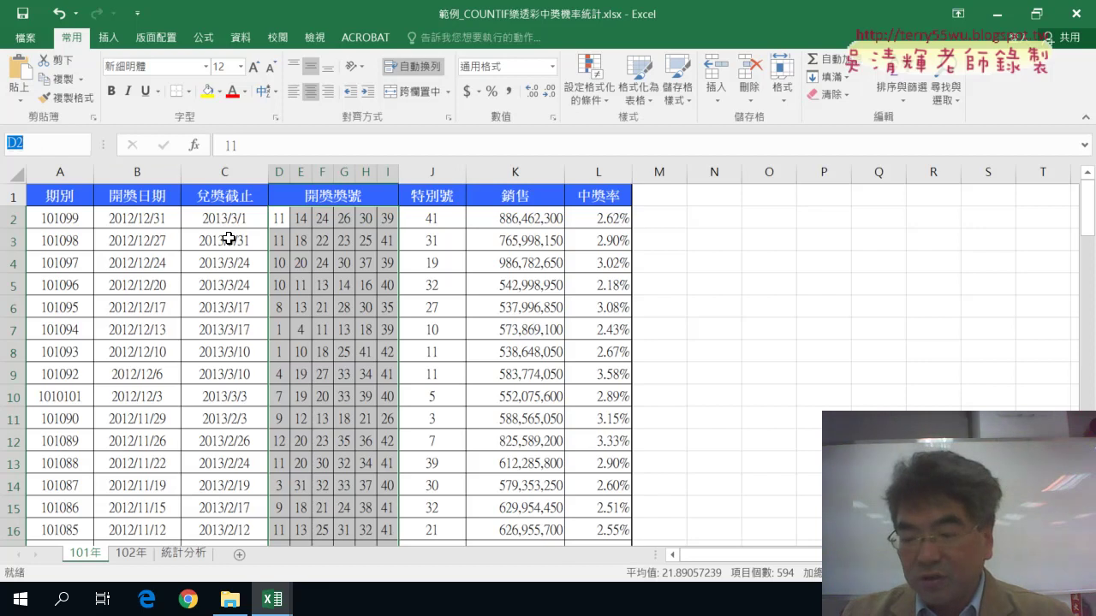
text(101)
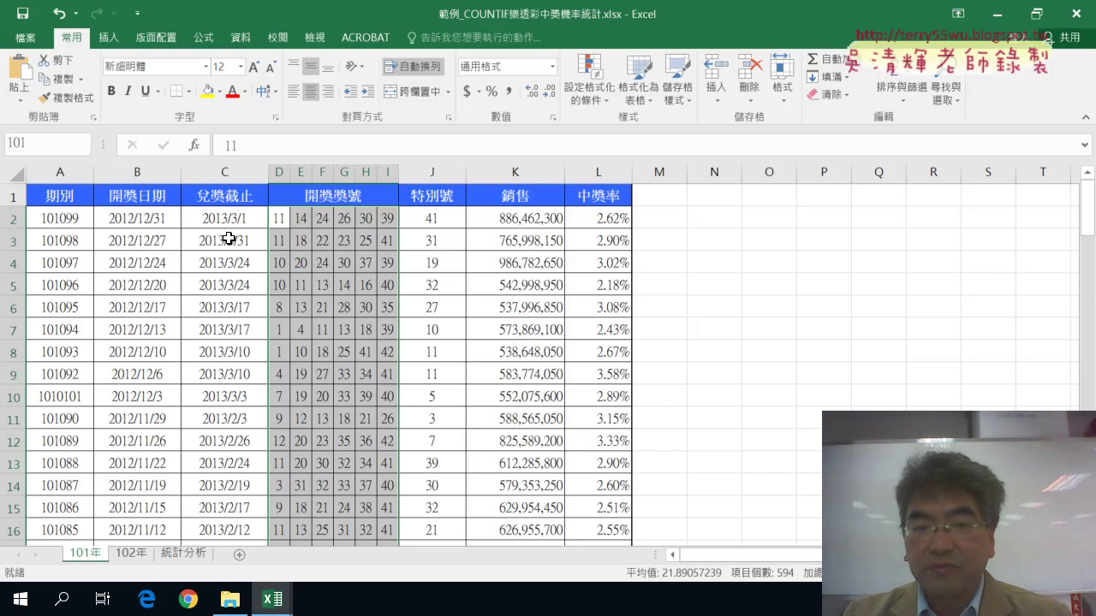
key(Return)
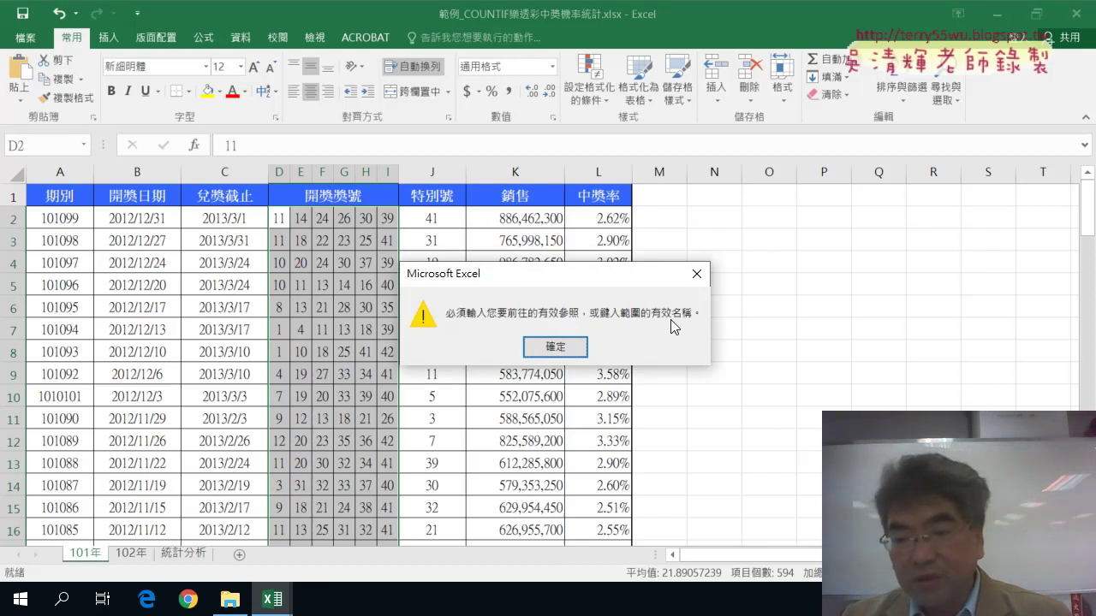
click(555, 347)
click(52, 146)
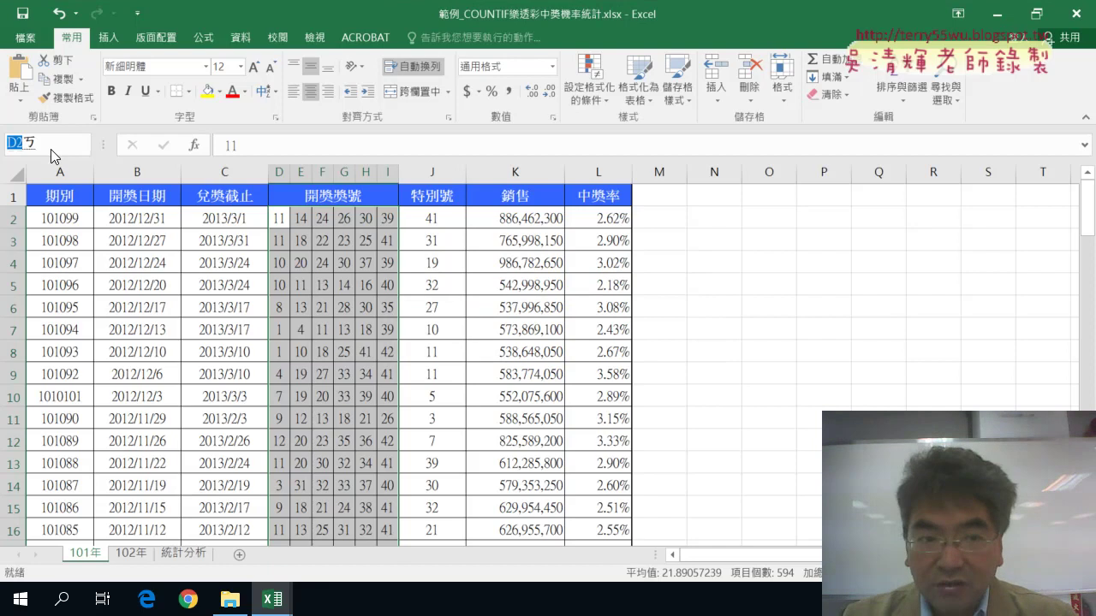
text(開ㄐㄧ)
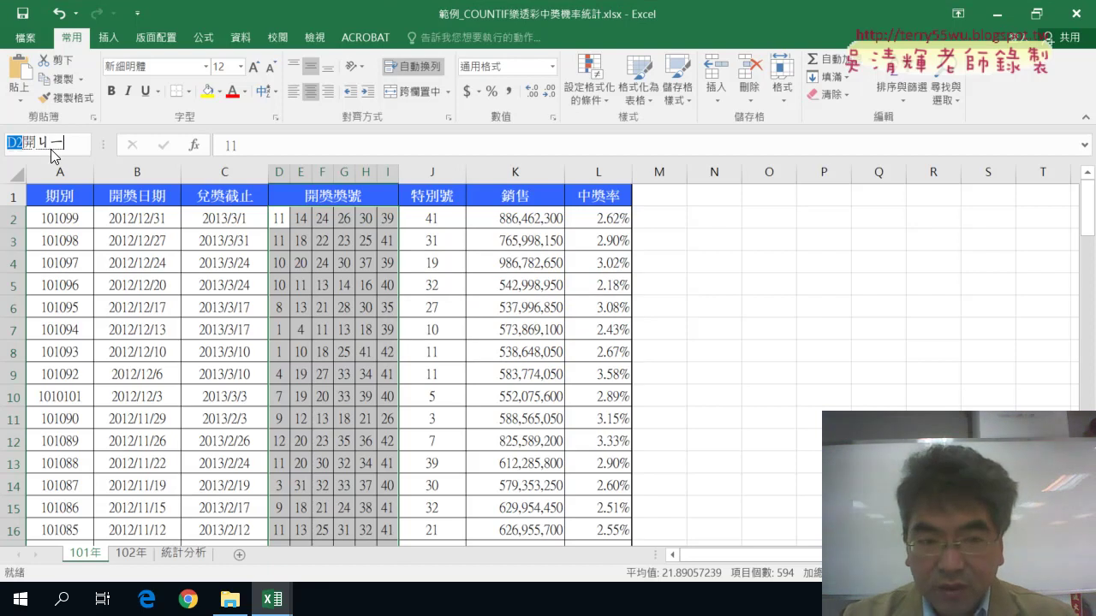
text(獎101)
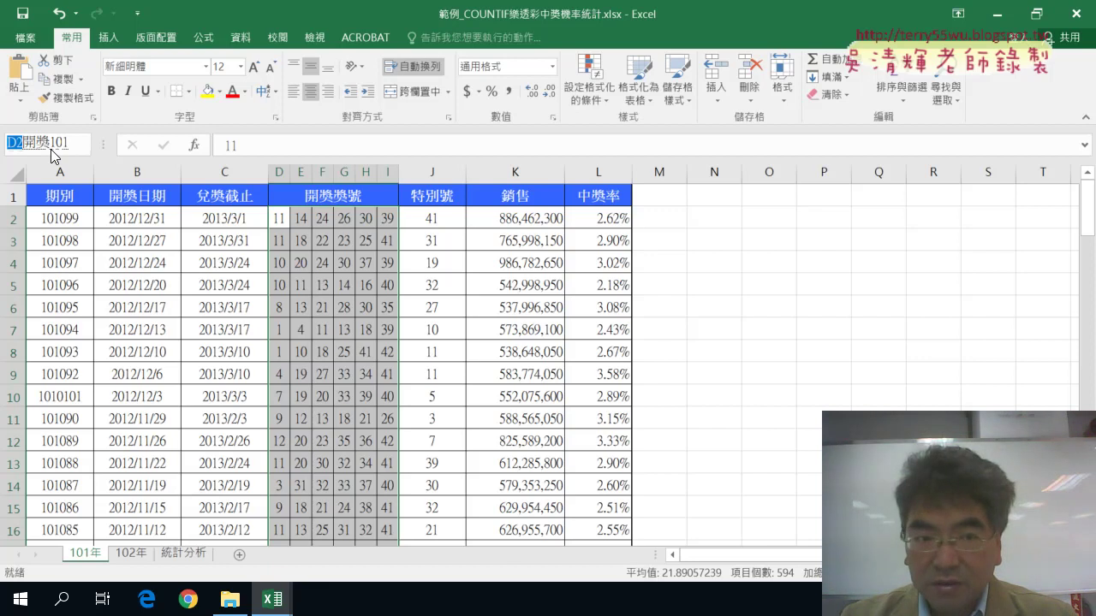
key(Return)
key(Return)
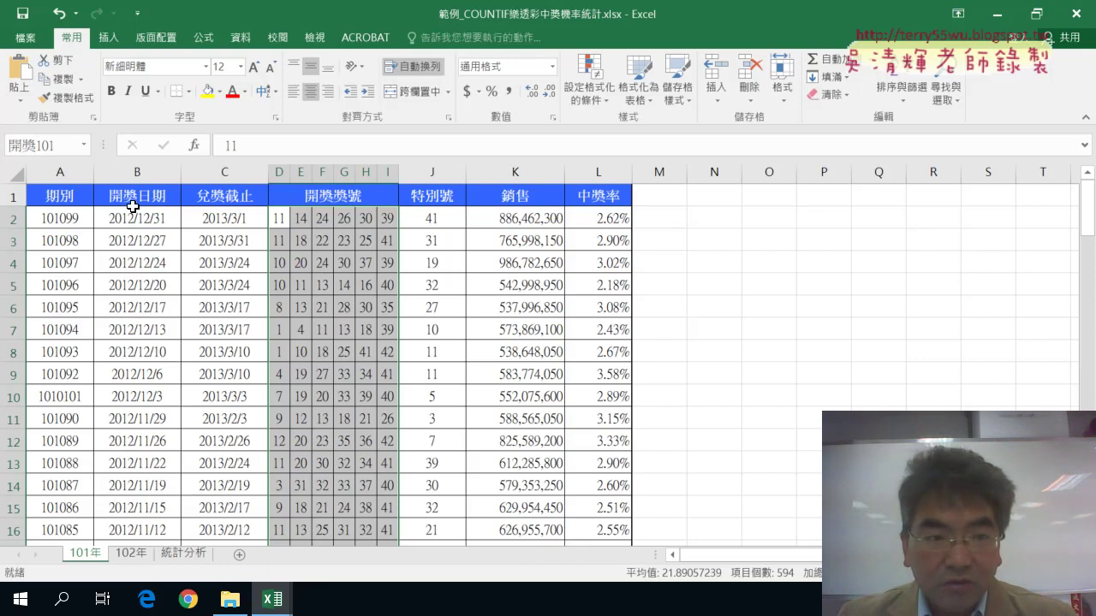
click(53, 143)
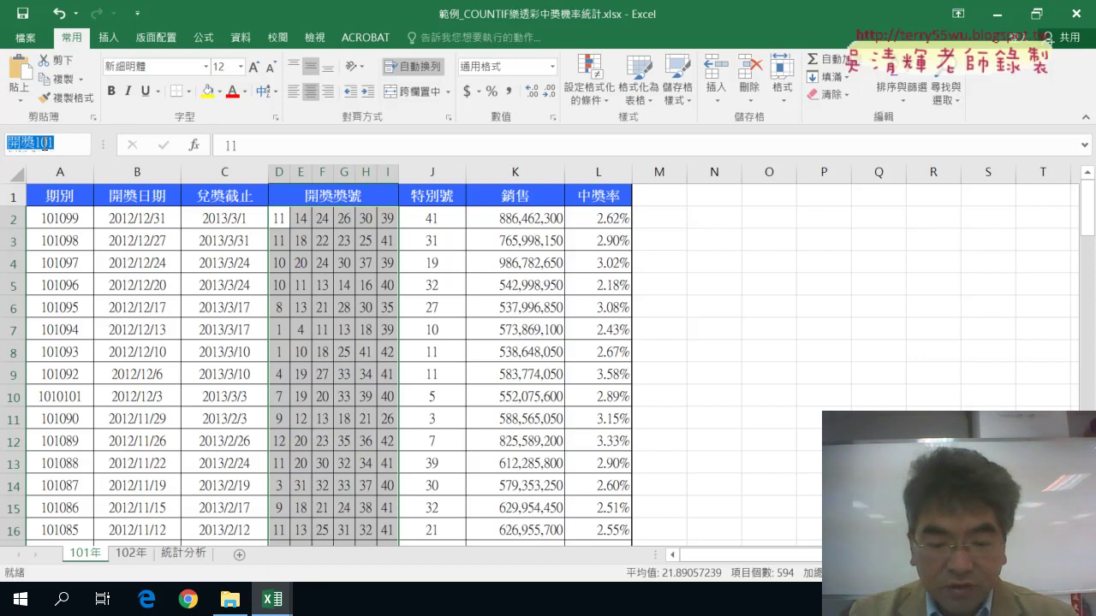
- Select D2:J105 on the 102年 sheet, name it 開獎102, then go back to 統計分析
click(136, 558)
drag(279, 220, 433, 218)
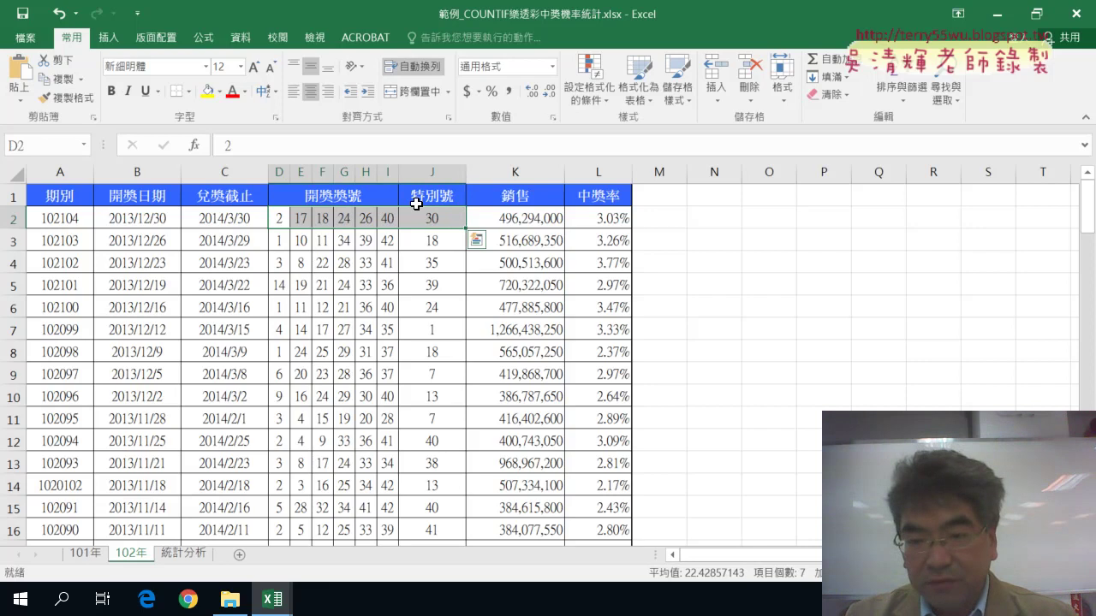
key(ctrl+shift+Down)
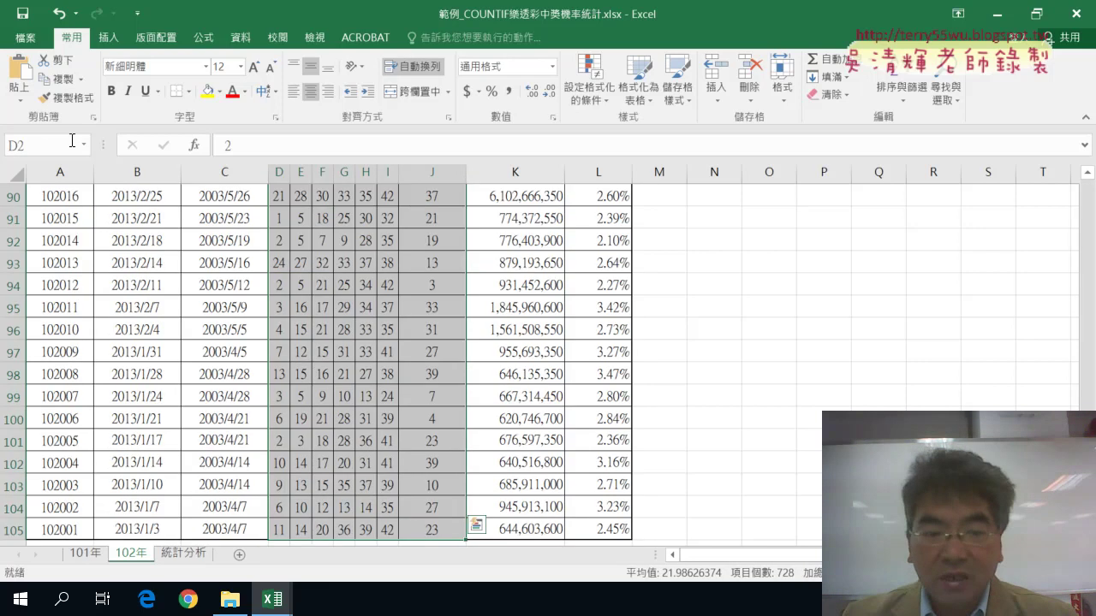
click(62, 140)
text(開獎101)
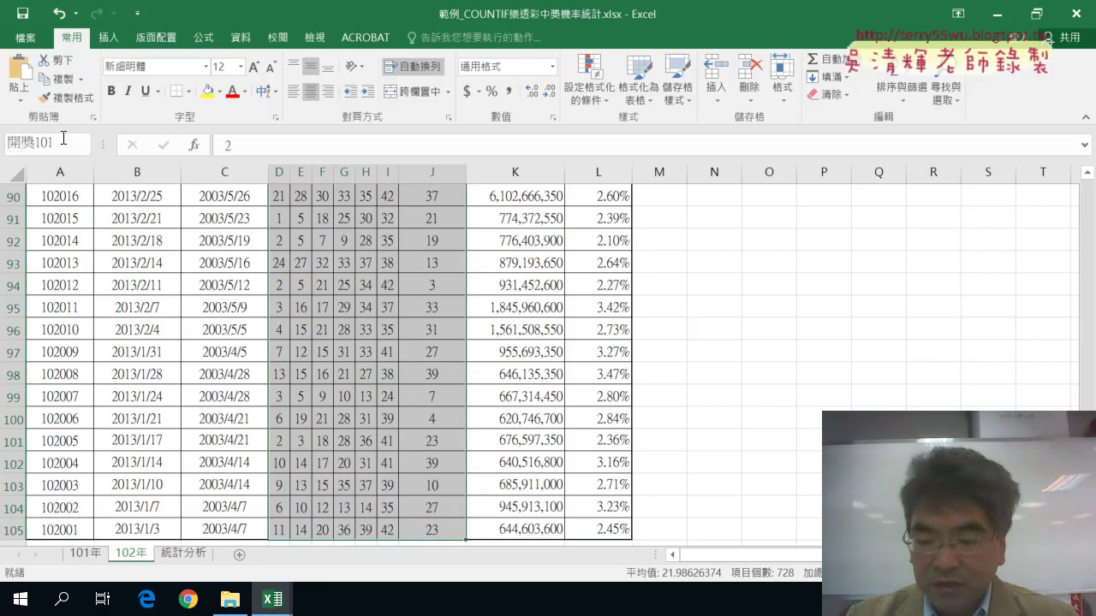
key(BackSpace)
text(2)
key(Return)
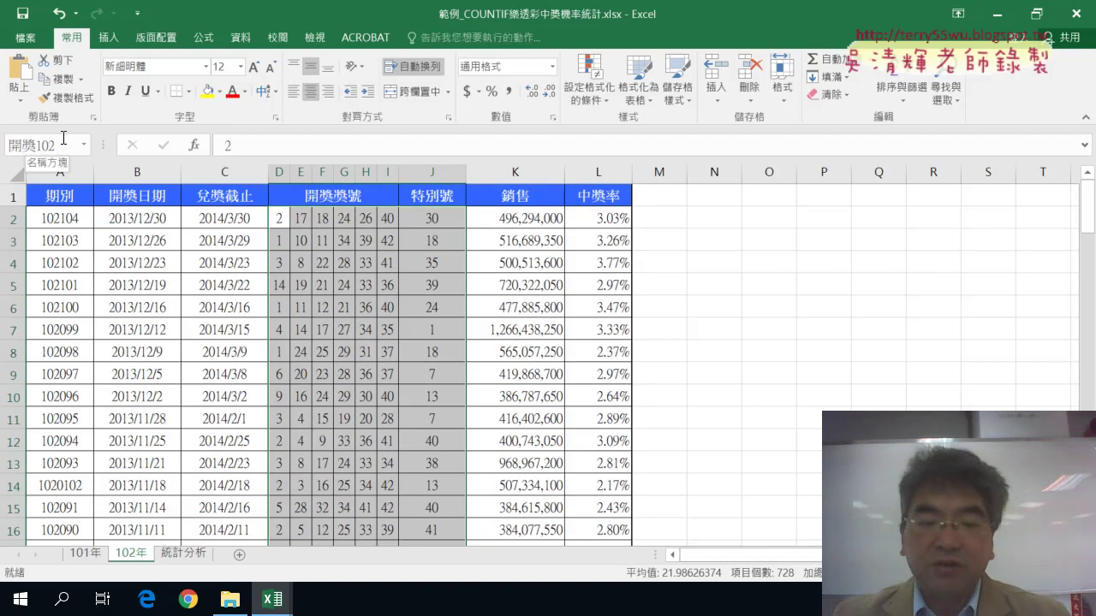
click(182, 554)
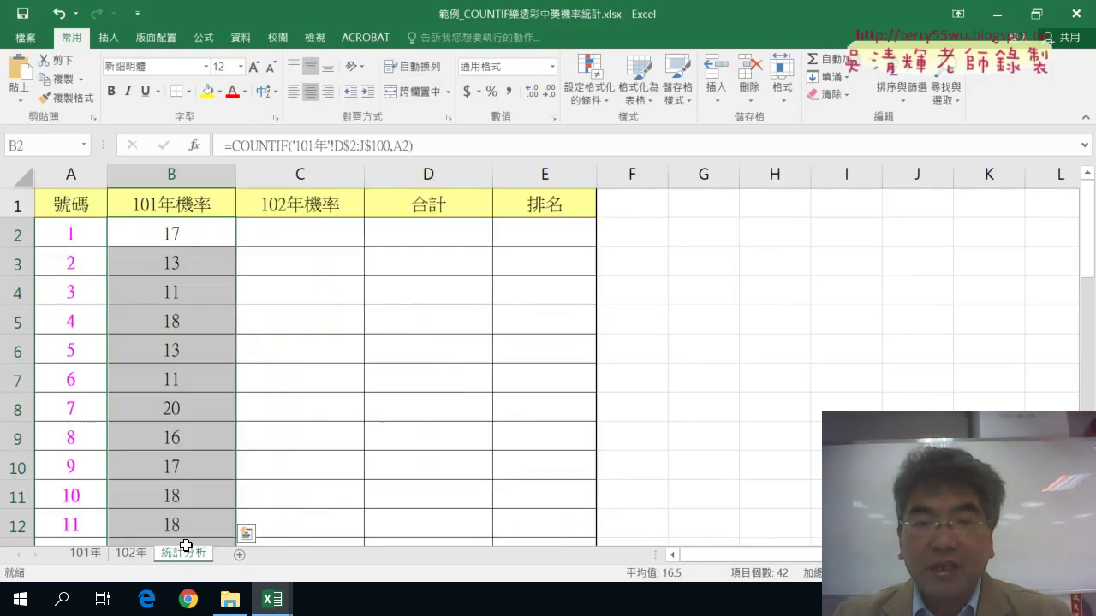
- Rebuild B2 as =COUNTIF(開獎101,A2) by pasting the name 開獎101 with F3, giving 13
click(188, 237)
click(251, 145)
click(195, 146)
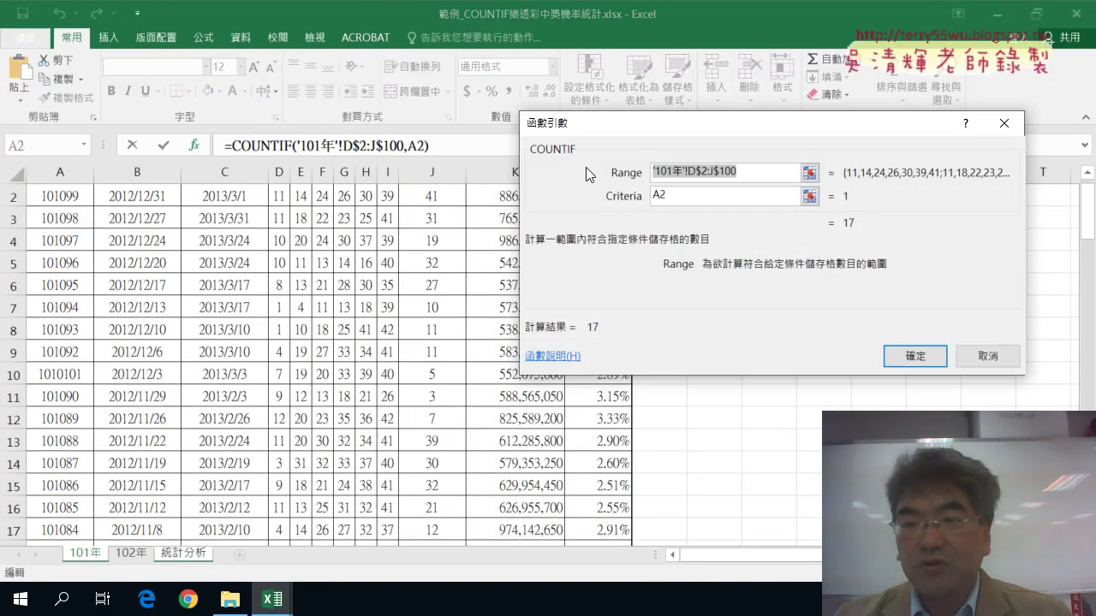
key(Delete)
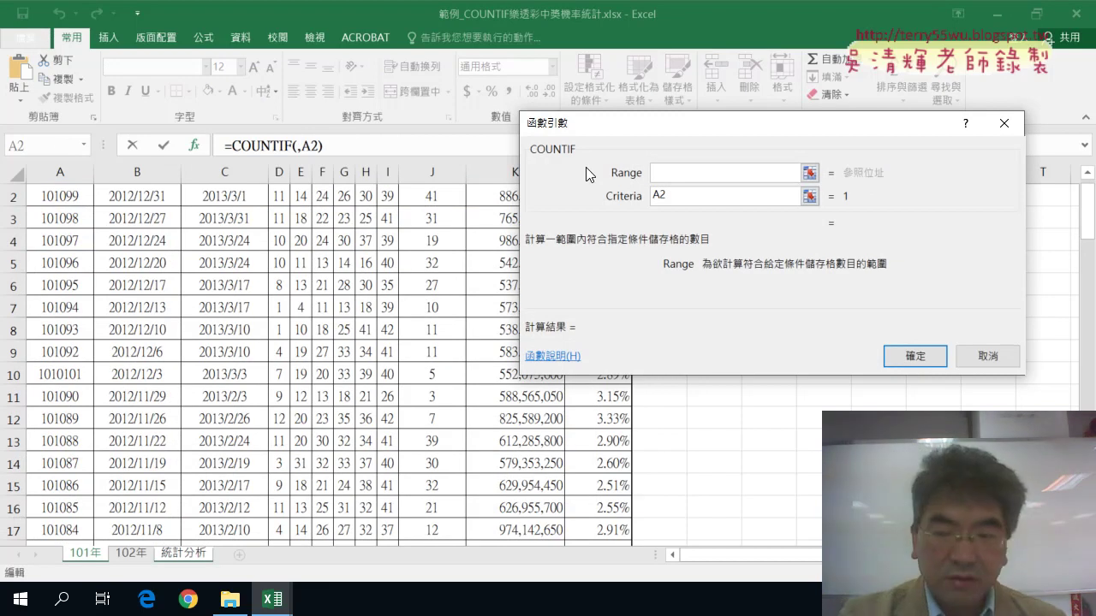
key(F3)
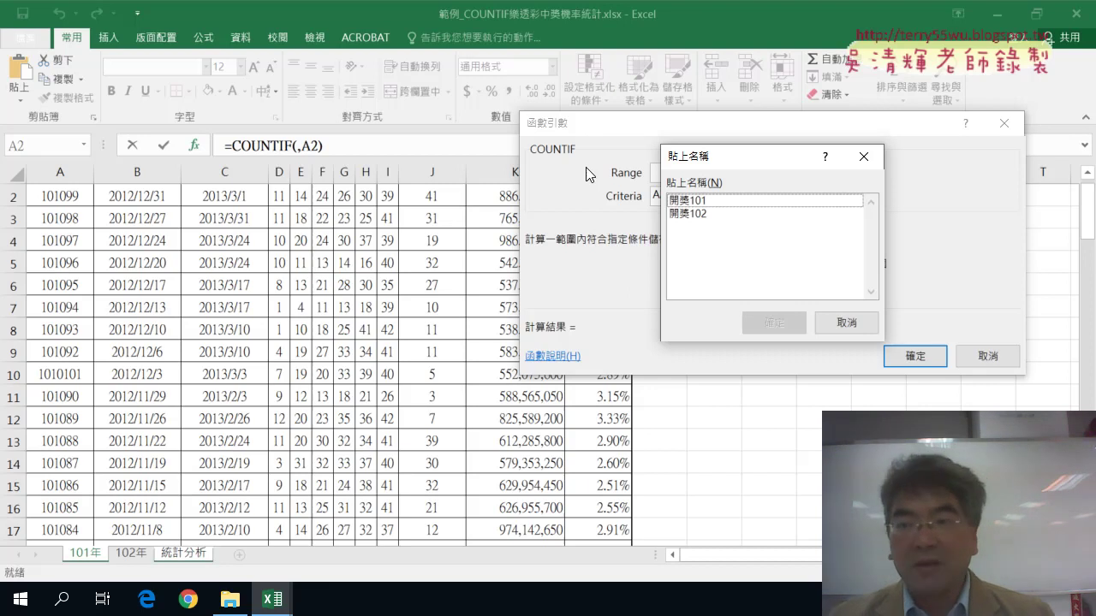
click(714, 204)
click(778, 324)
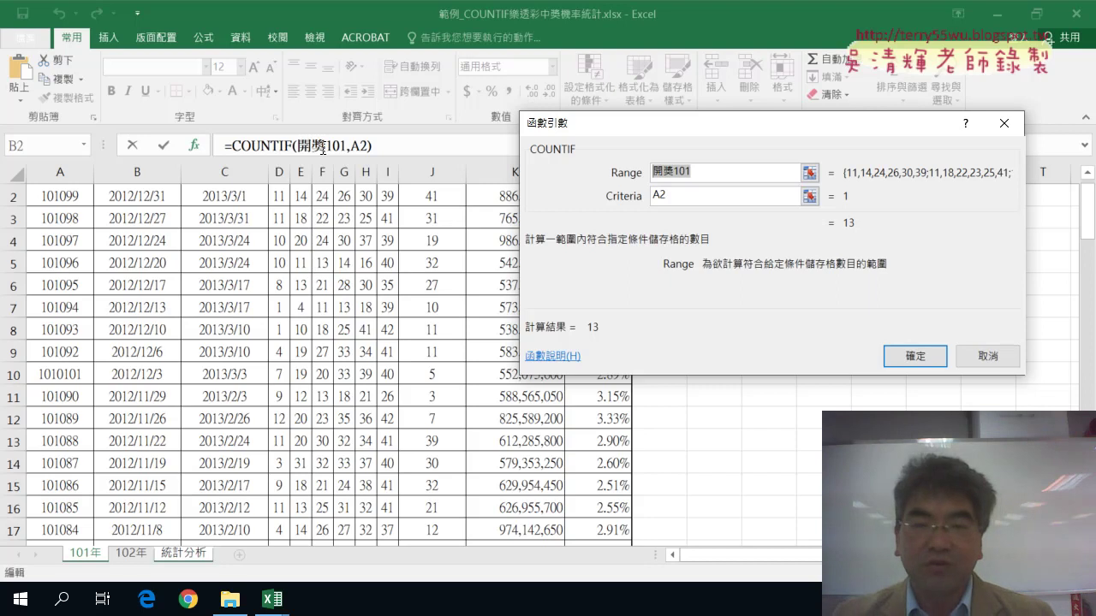
click(898, 355)
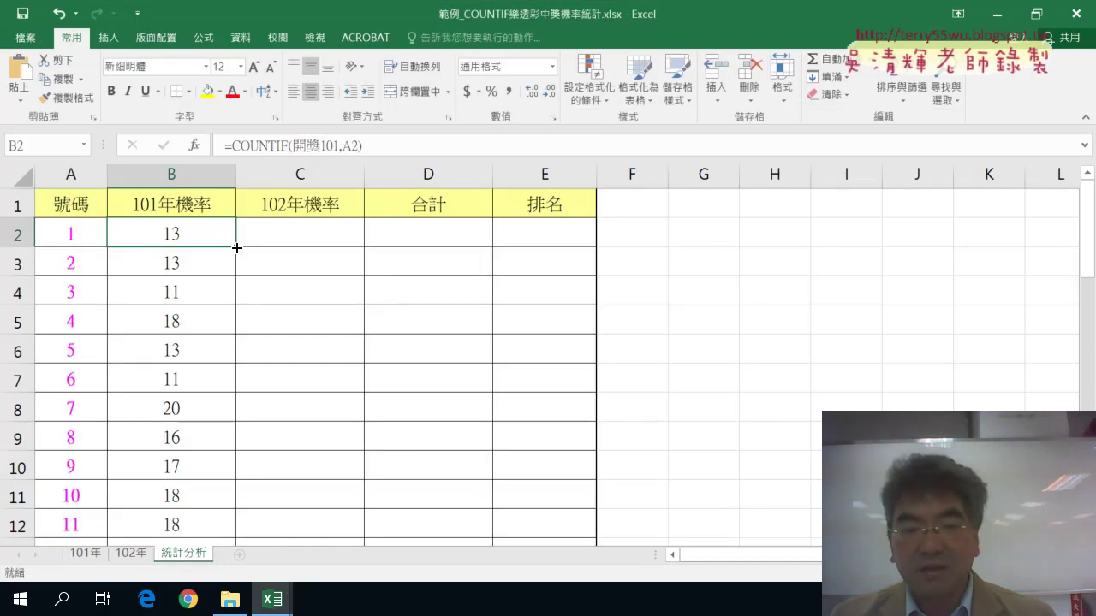
- Fill B2's COUNTIF formula down column B and check the counts (11 for 2, 8 for 3)
double_click(237, 247)
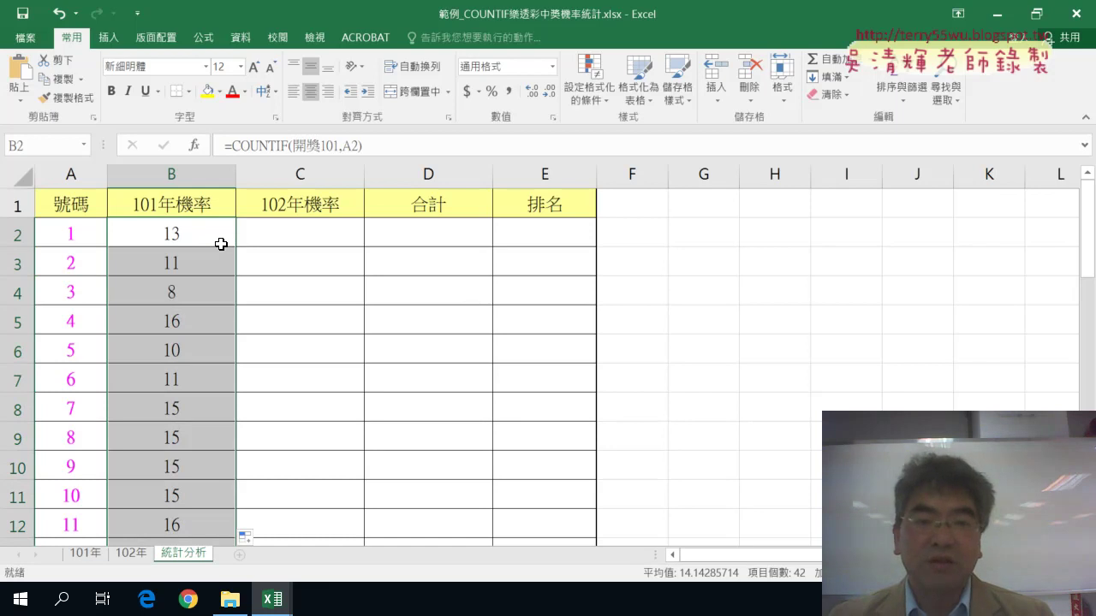
scroll(160, 366, down, 4)
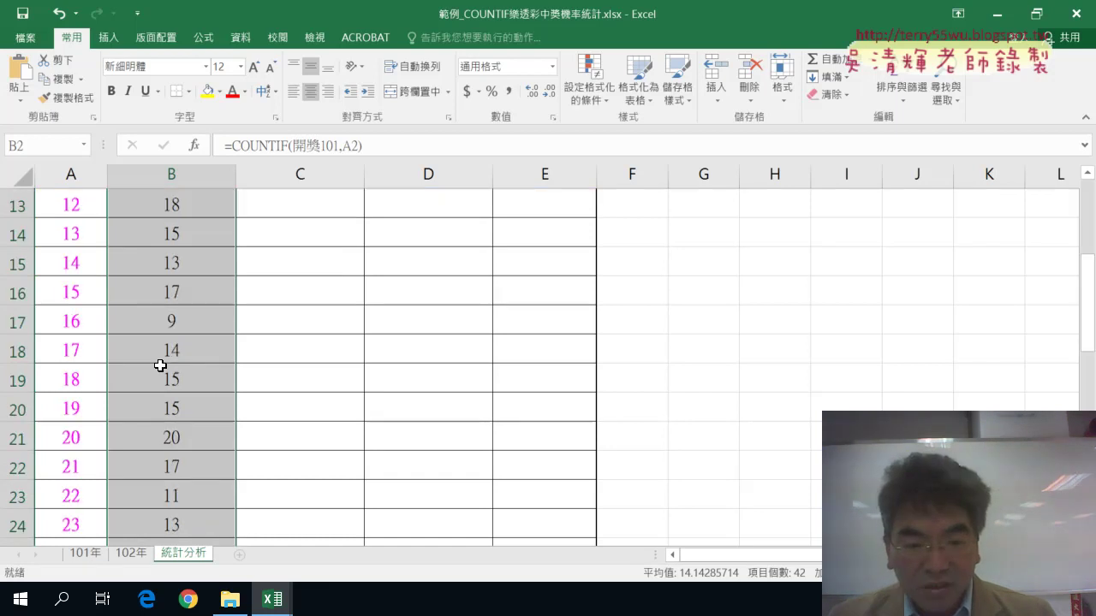
scroll(160, 366, down, 3)
scroll(161, 362, down, 3)
scroll(161, 362, up, 2)
scroll(162, 358, up, 6)
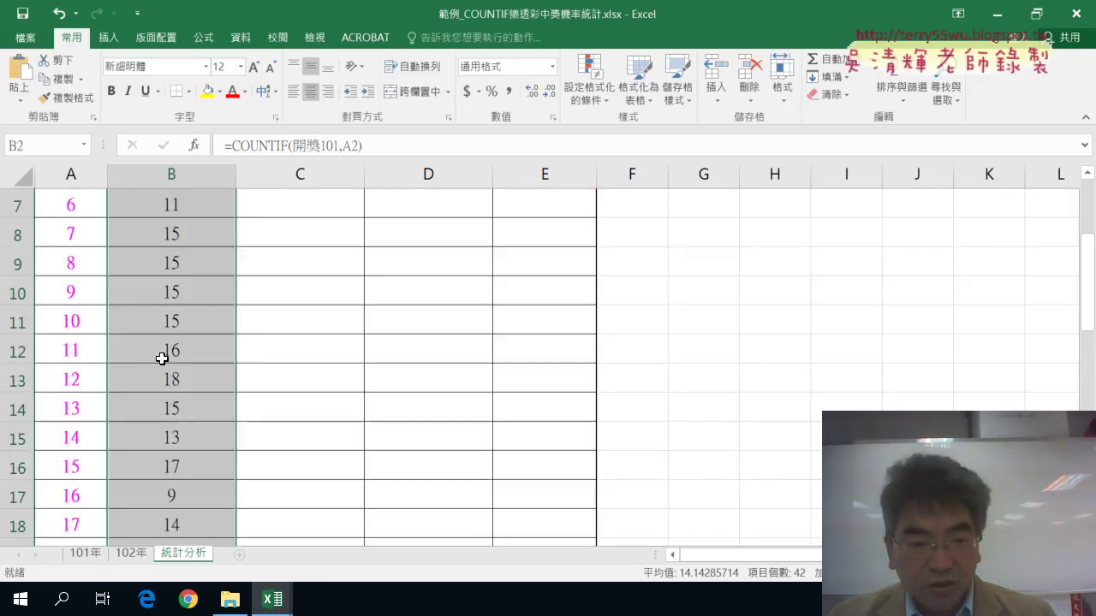
scroll(162, 358, up, 2)
scroll(161, 352, down, 2)
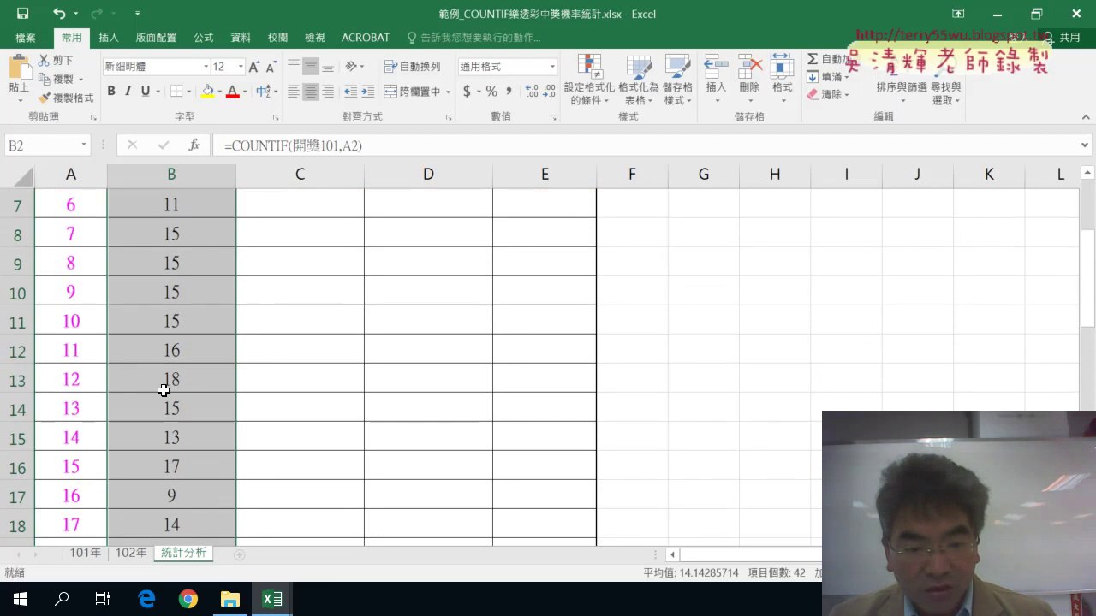
scroll(172, 408, down, 1)
scroll(176, 415, down, 1)
scroll(184, 428, down, 1)
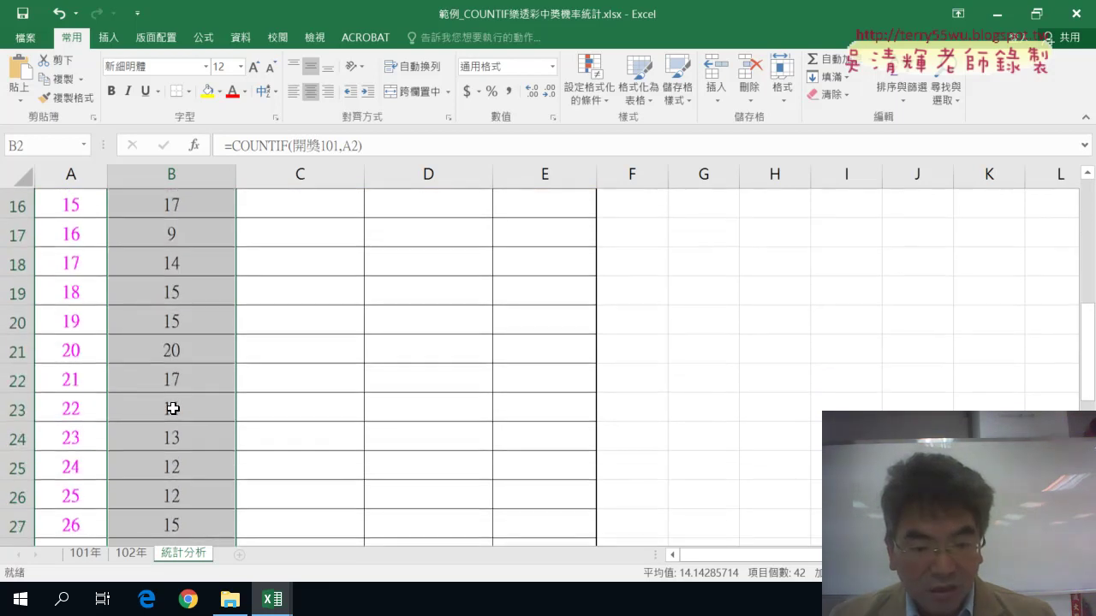
scroll(191, 436, down, 1)
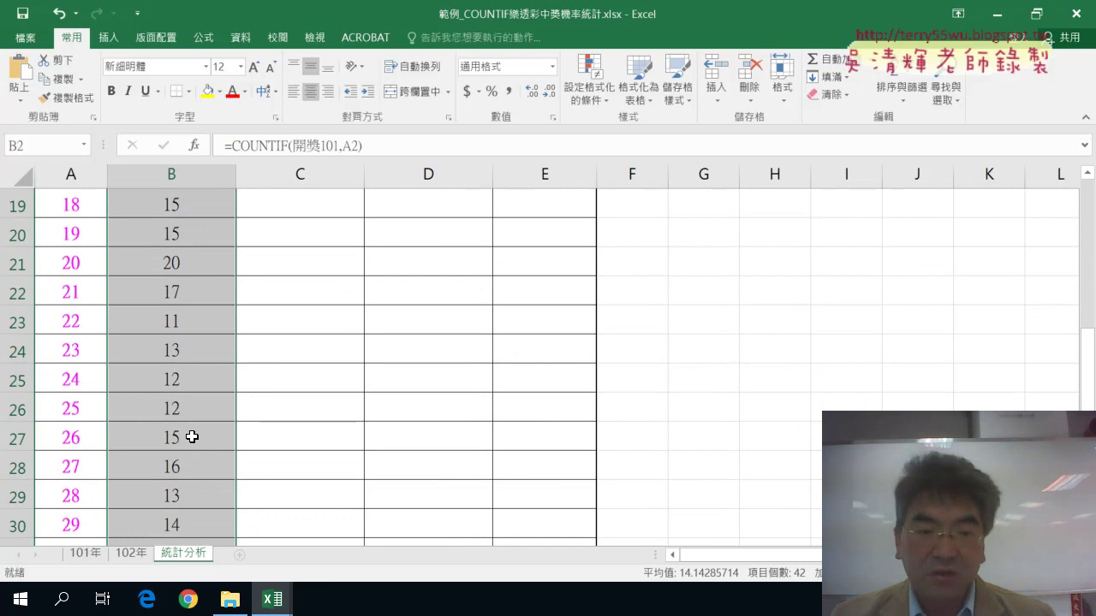
scroll(192, 437, up, 4)
scroll(191, 432, up, 2)
click(207, 234)
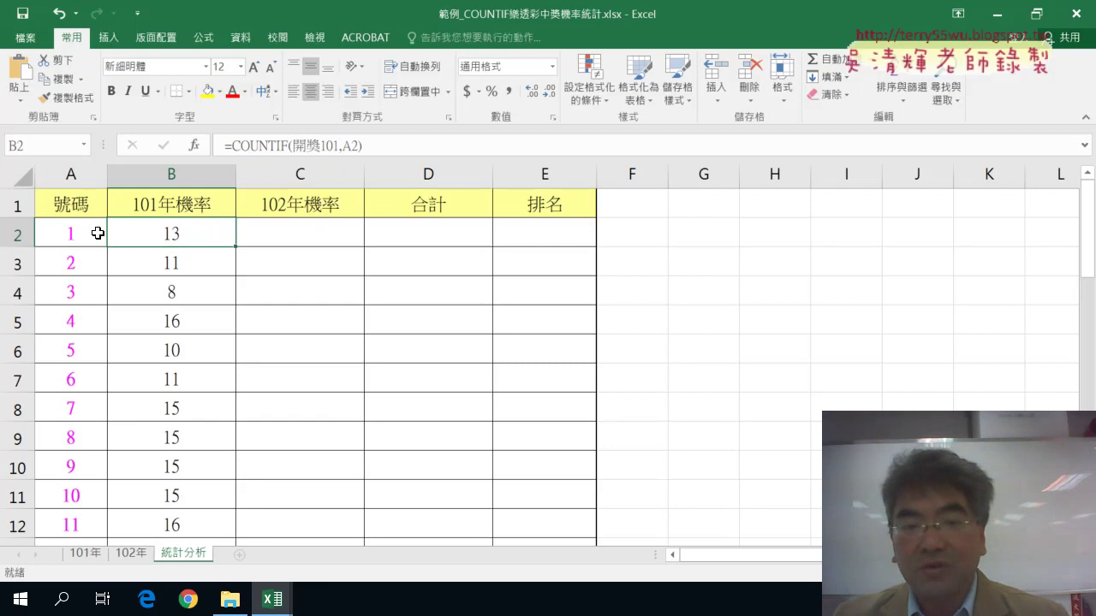
- Append /COUNT(開獎101) to B2's COUNTIF formula so it shows 0.021885522
click(389, 146)
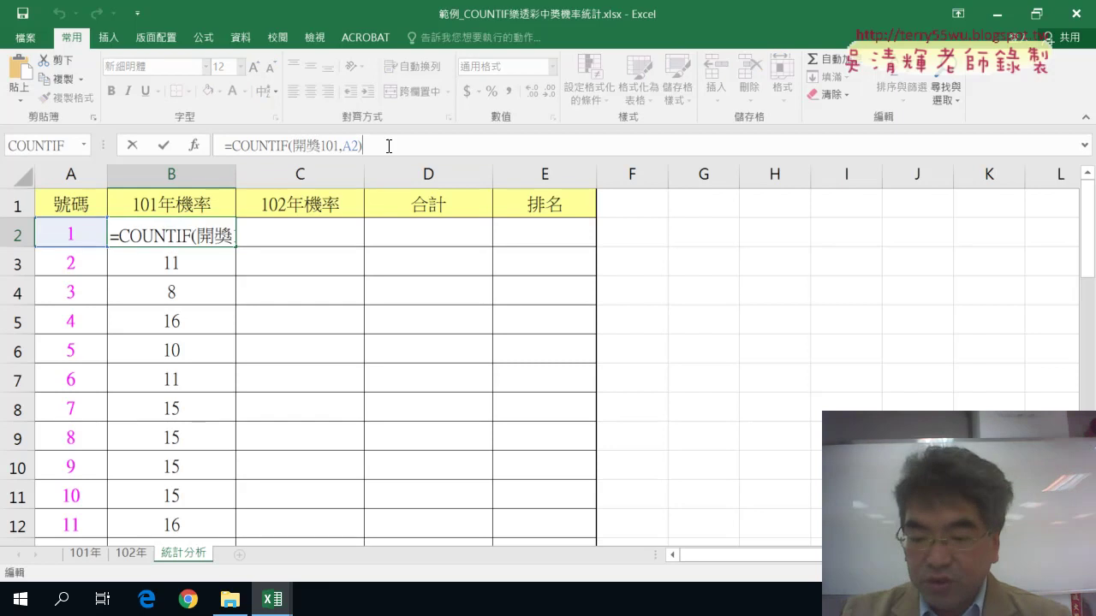
text(/)
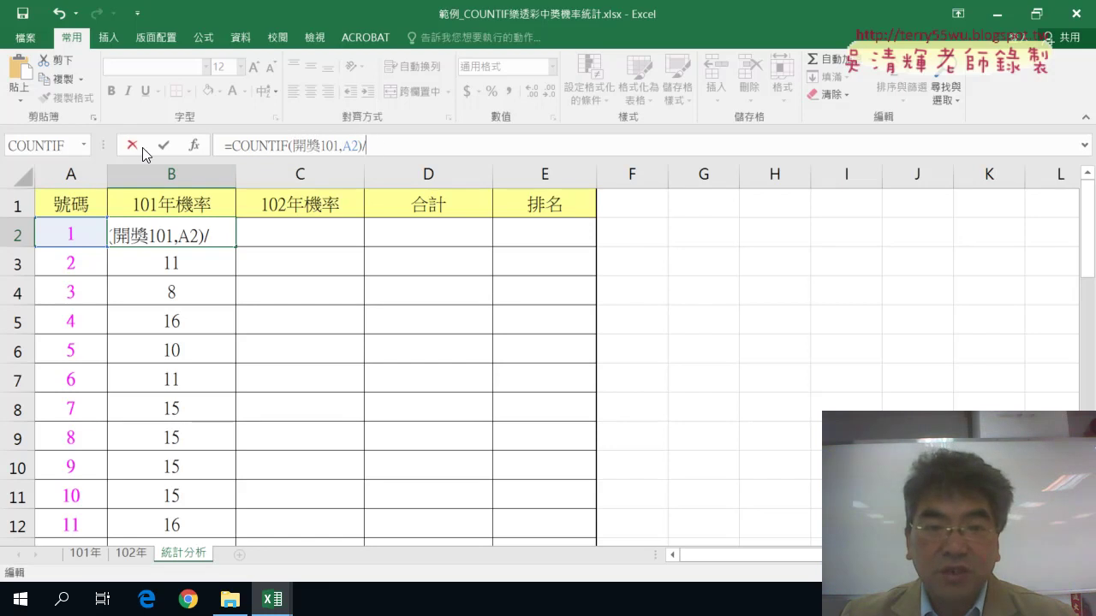
click(83, 145)
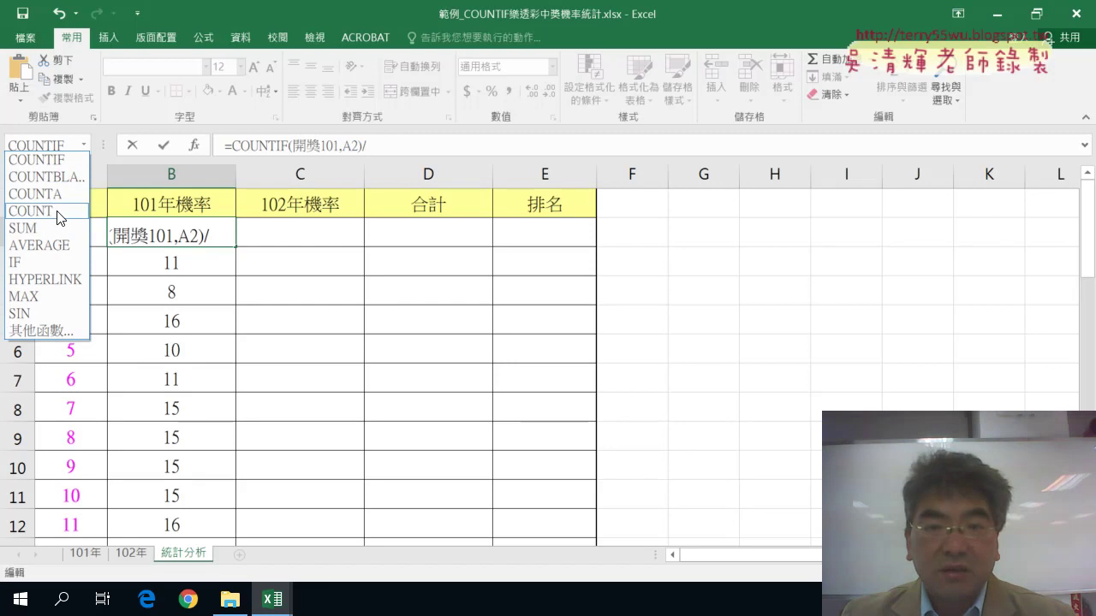
click(31, 211)
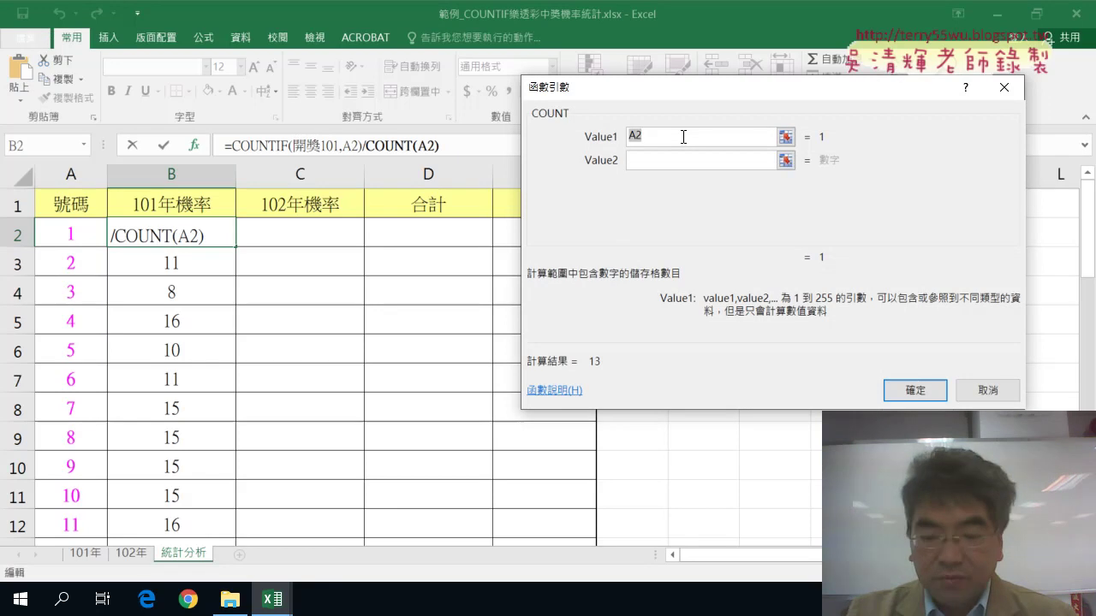
key(BackSpace)
key(F3)
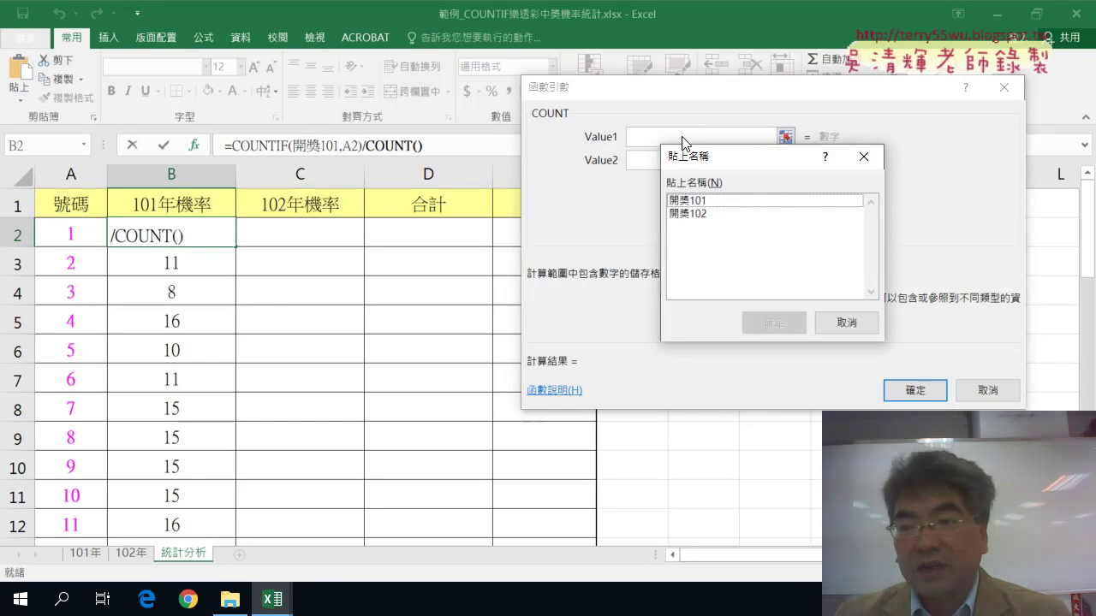
key(Down)
key(Return)
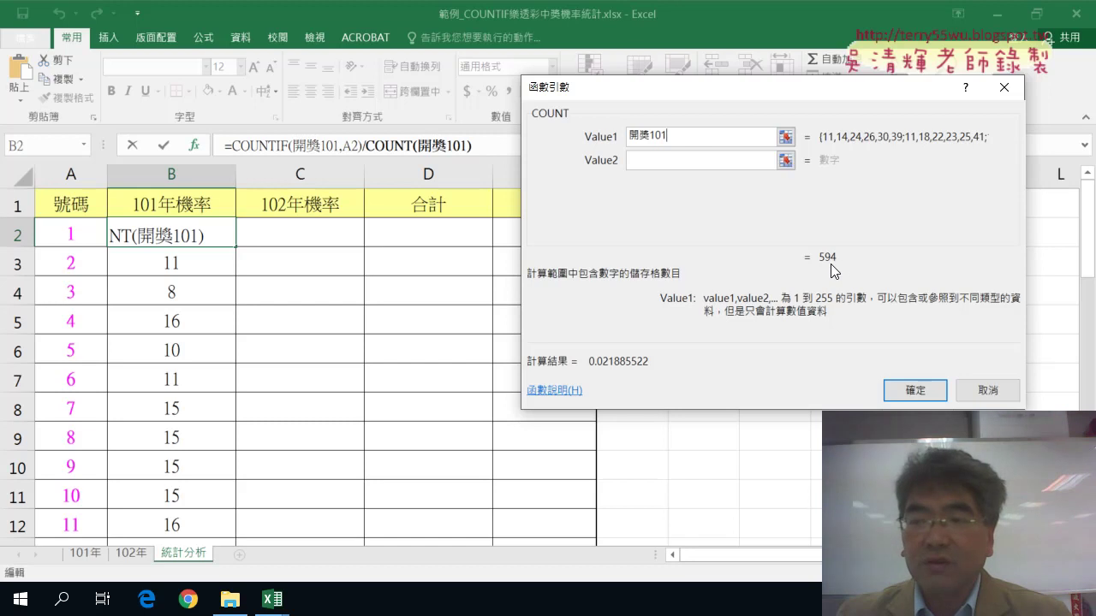
click(910, 394)
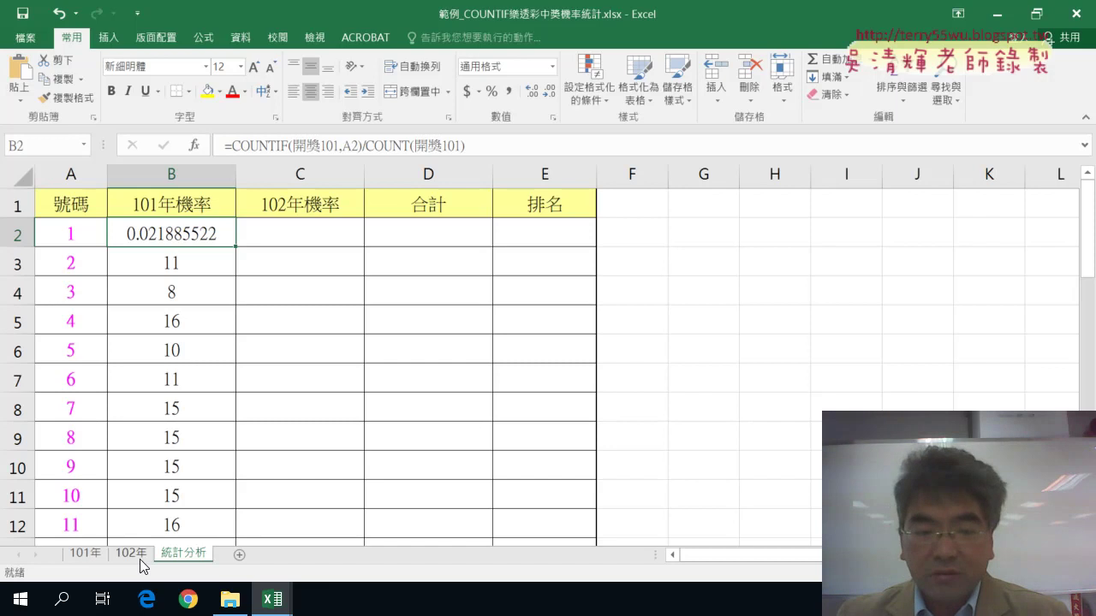
- Compare the 101年 and 102年 data sheets' ranges, ending on the 101年 sheet
click(85, 554)
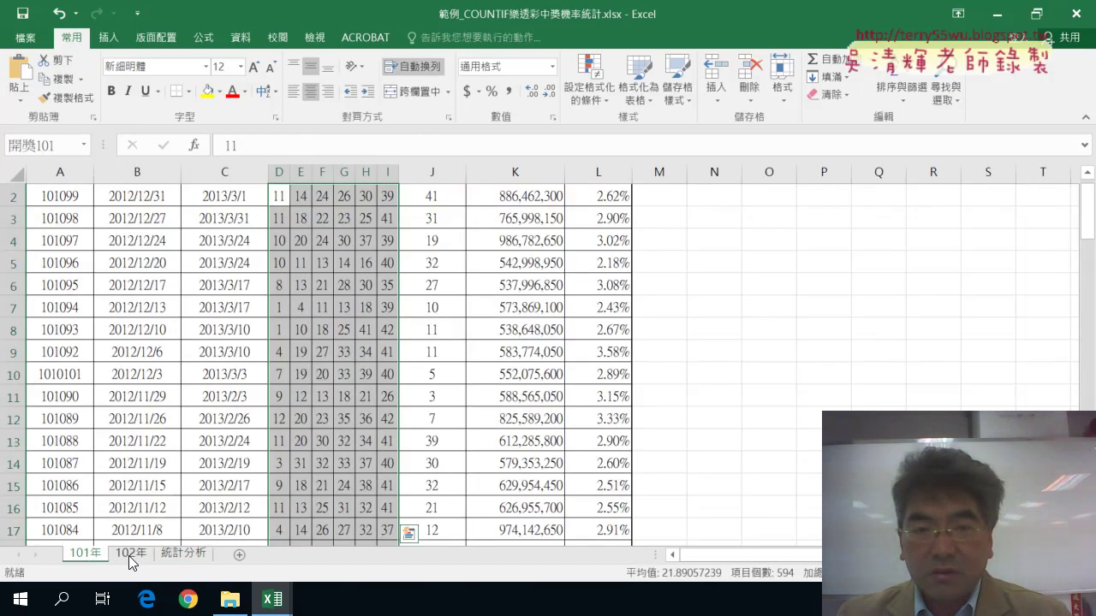
click(128, 553)
click(89, 554)
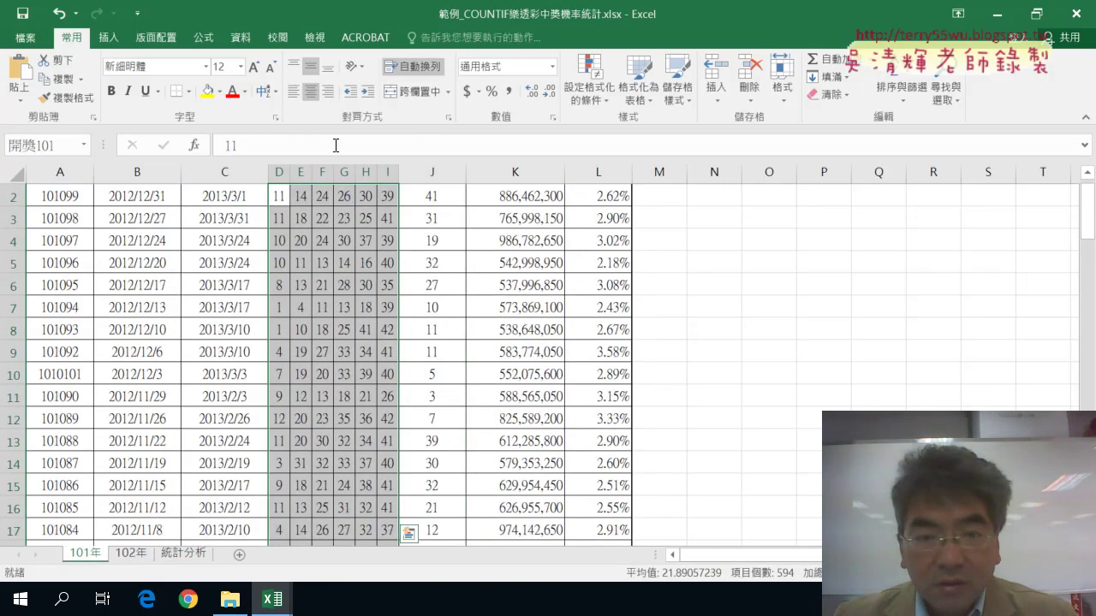
scroll(278, 232, up, 1)
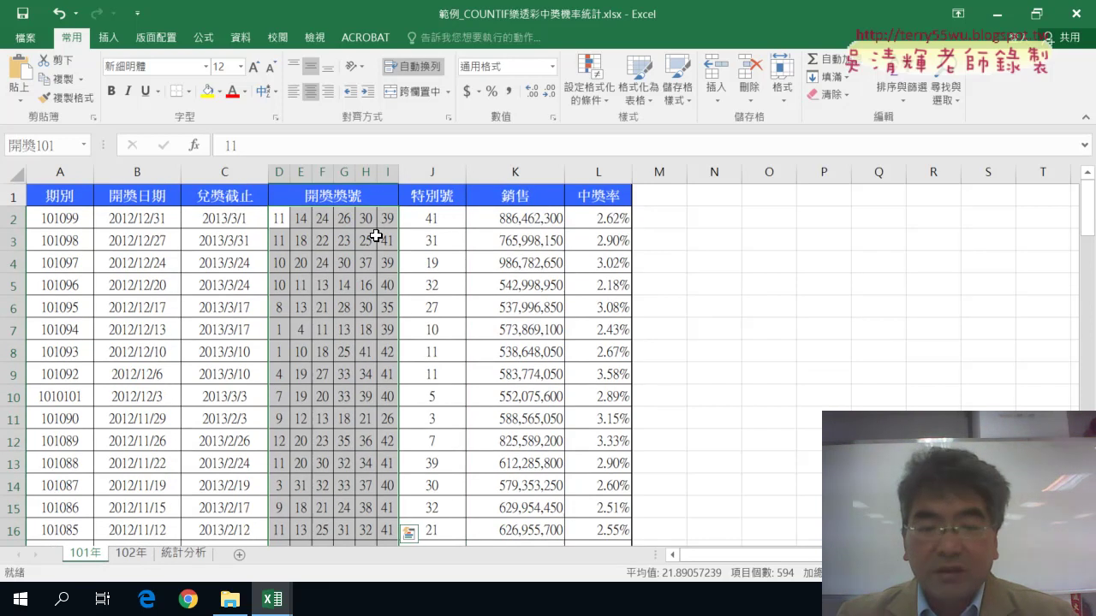
click(130, 554)
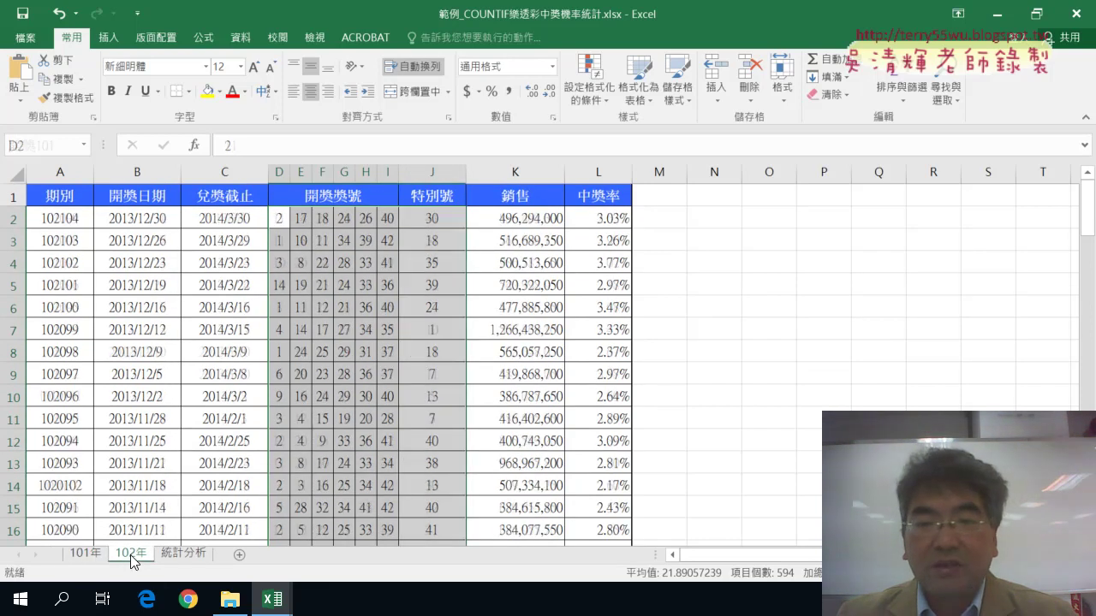
click(82, 553)
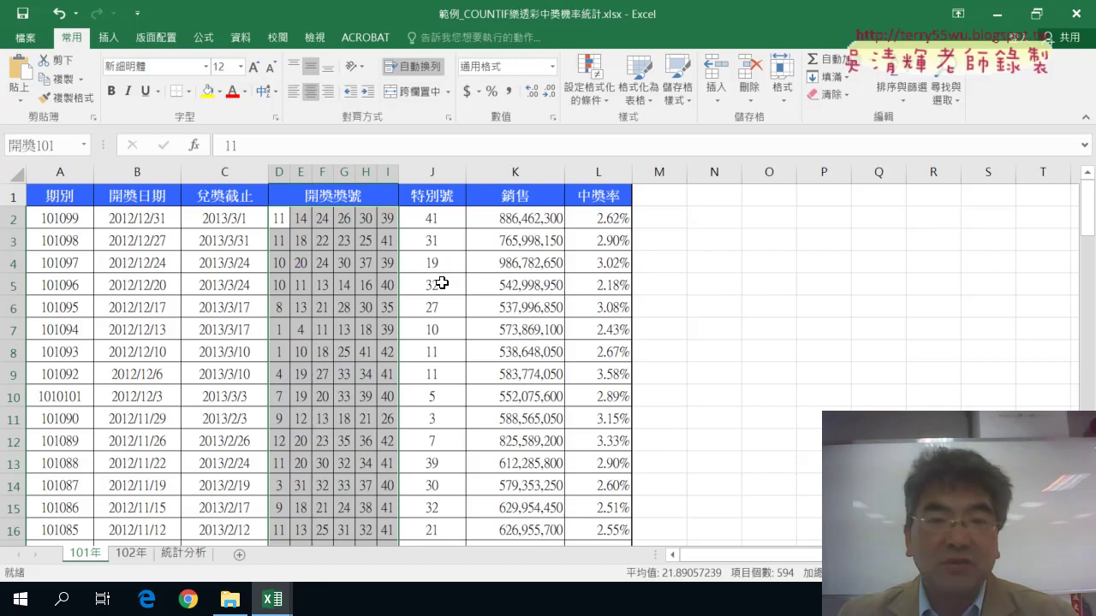
- In the Name Manager, extend the 開獎101 reference so it ends at column J
click(202, 43)
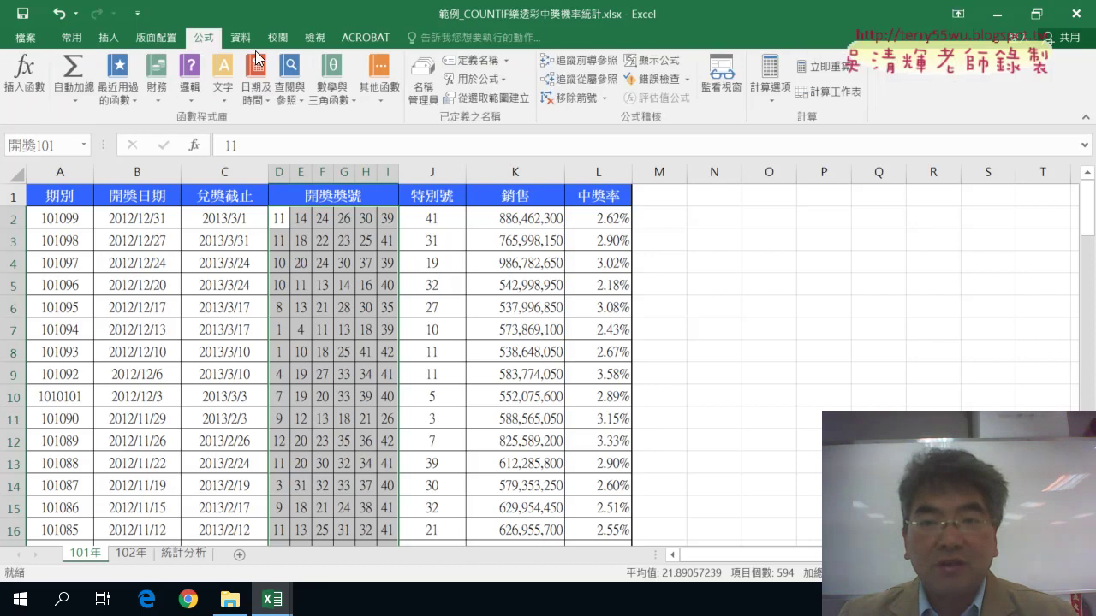
click(424, 88)
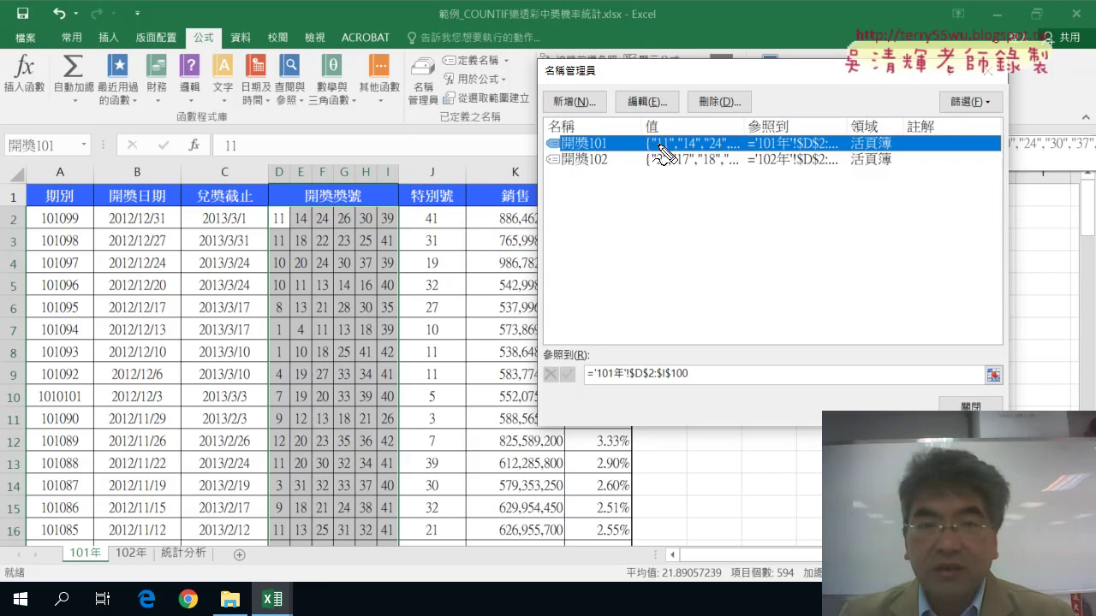
drag(214, 24, 224, 34)
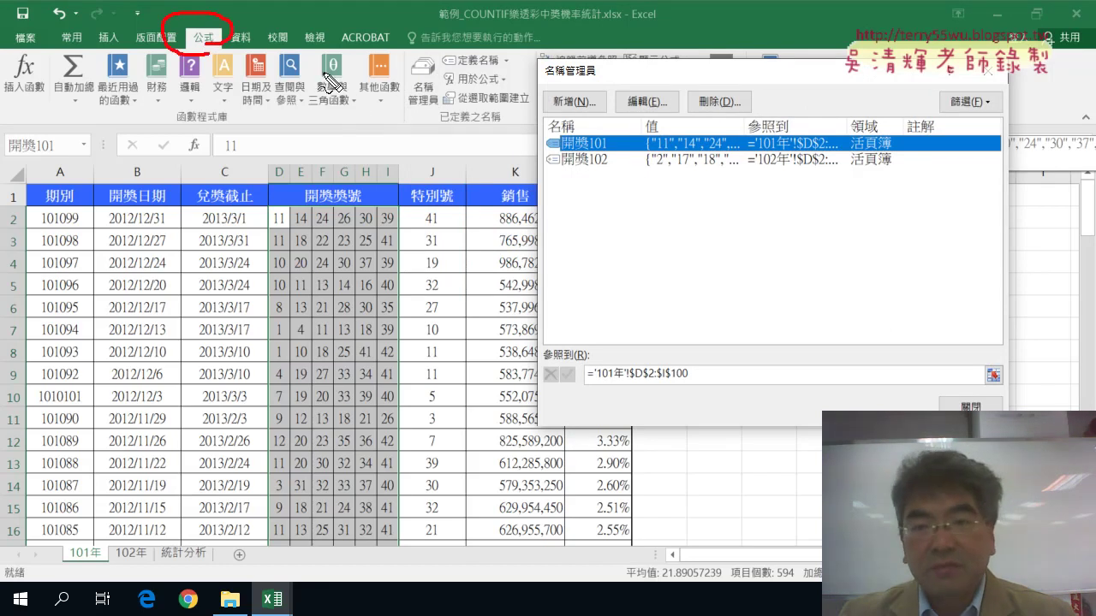
drag(445, 64, 432, 127)
drag(562, 157, 618, 154)
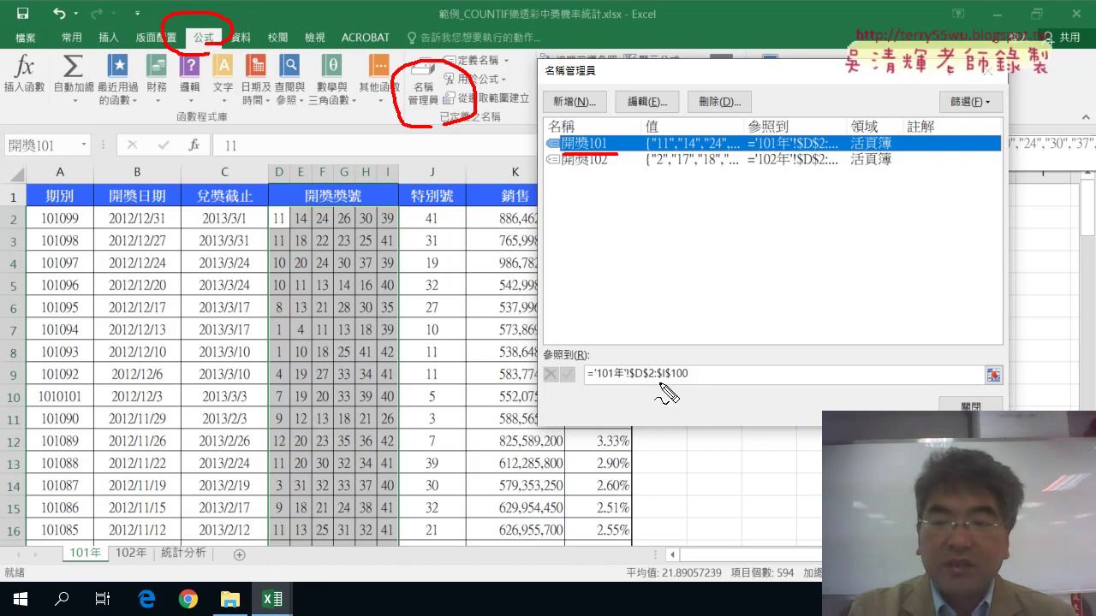
key(Escape)
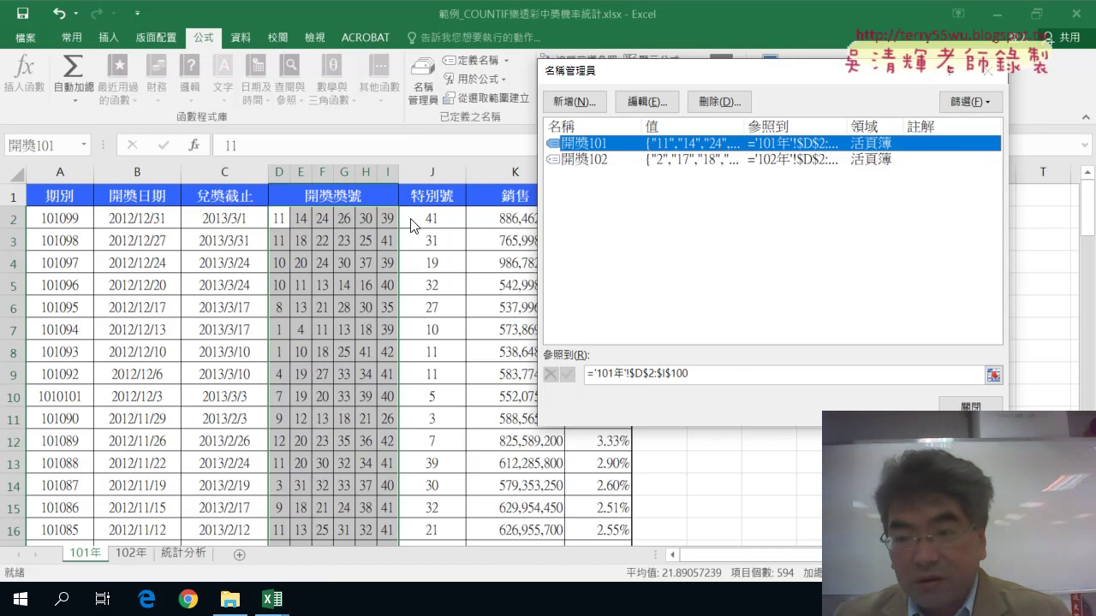
click(667, 376)
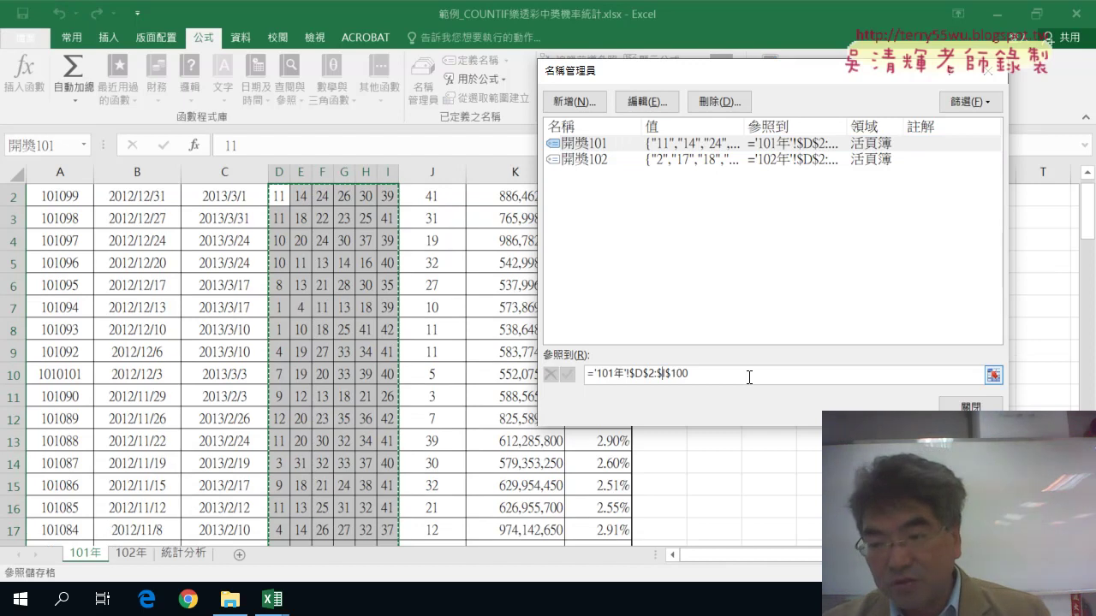
key(BackSpace)
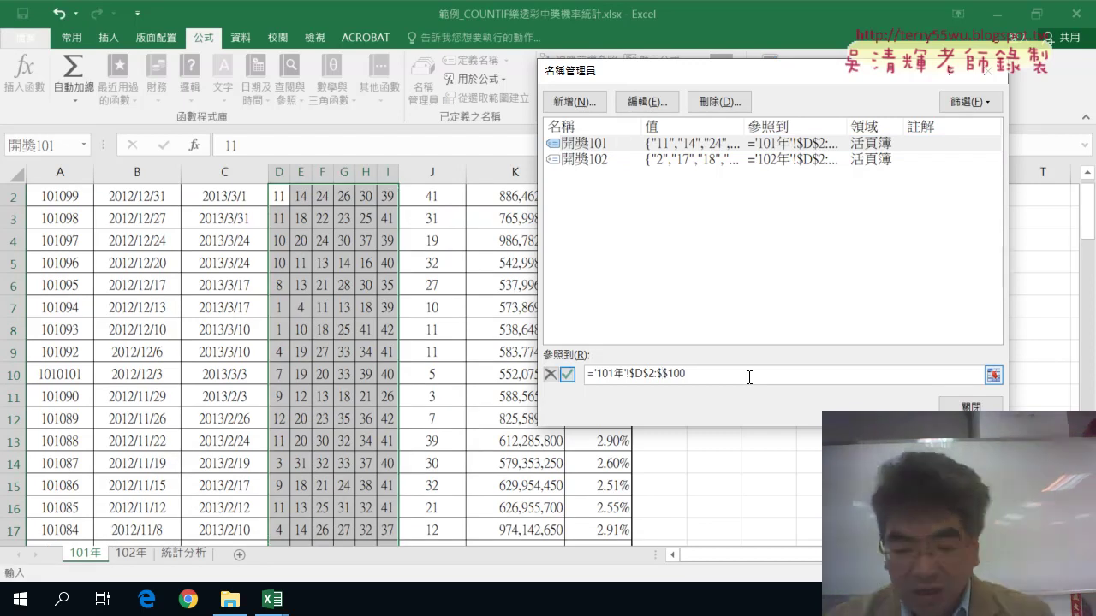
text(J)
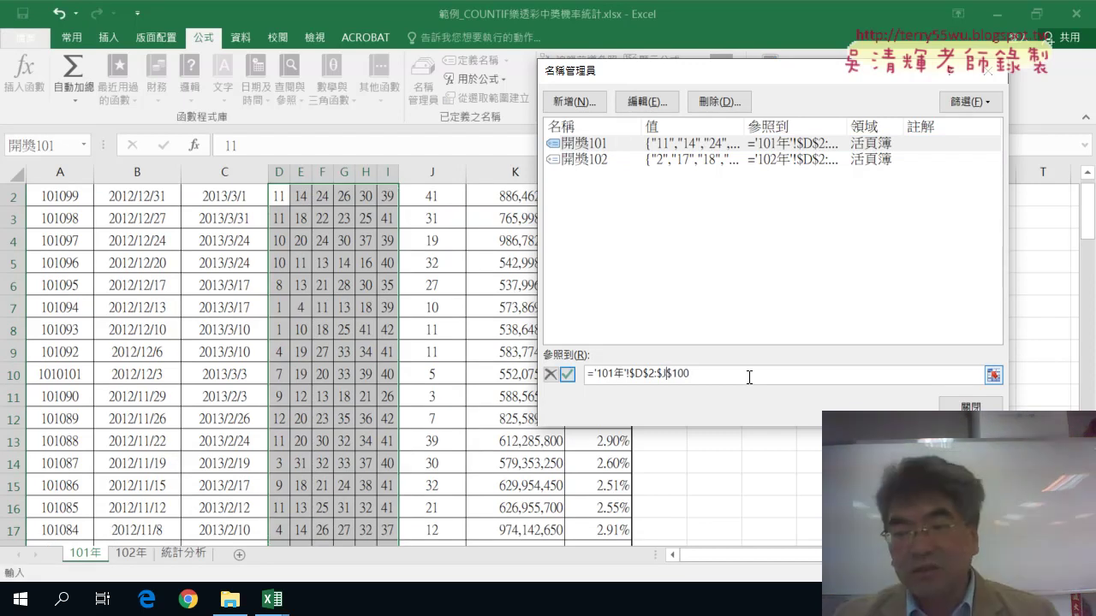
click(566, 375)
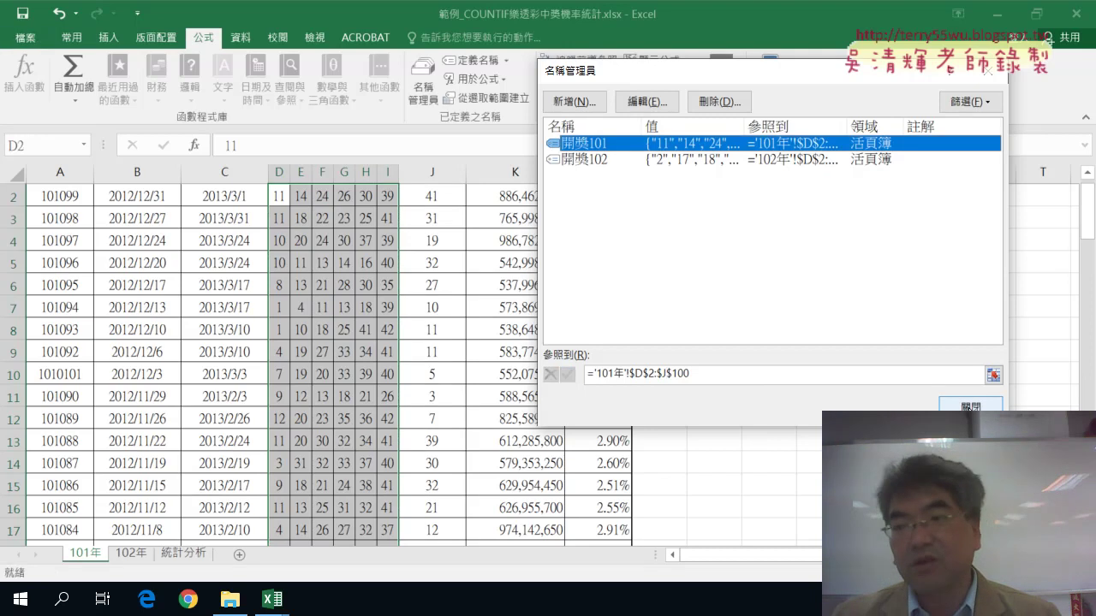
- Check that 開獎102 refers to '102年'!$D$2:$J$105, then close the Name Manager
click(685, 159)
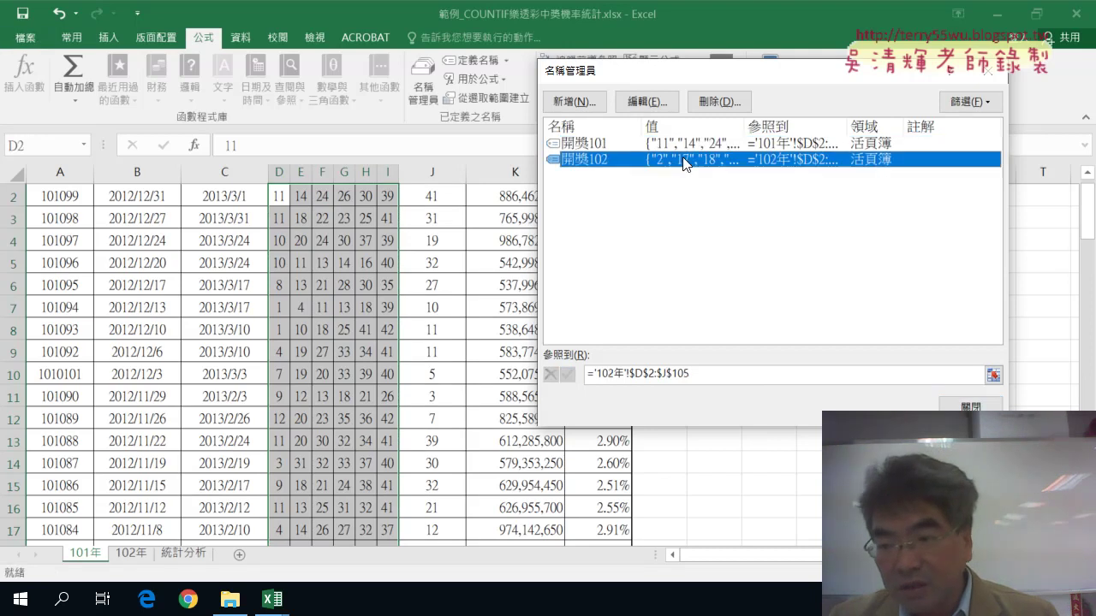
click(711, 374)
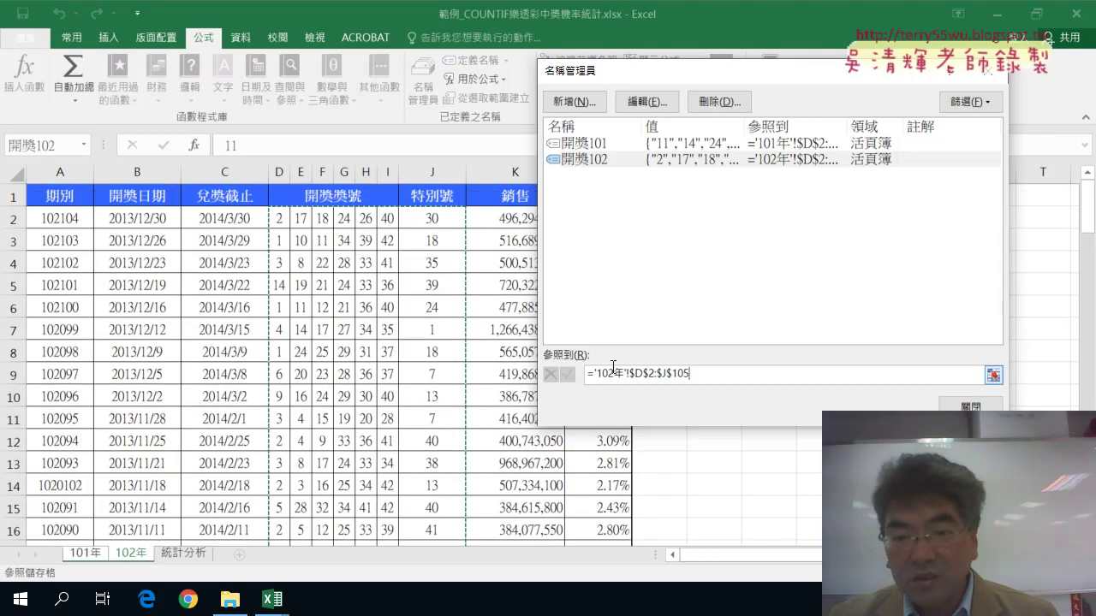
scroll(352, 315, down, 10)
scroll(352, 312, down, 15)
scroll(353, 308, down, 4)
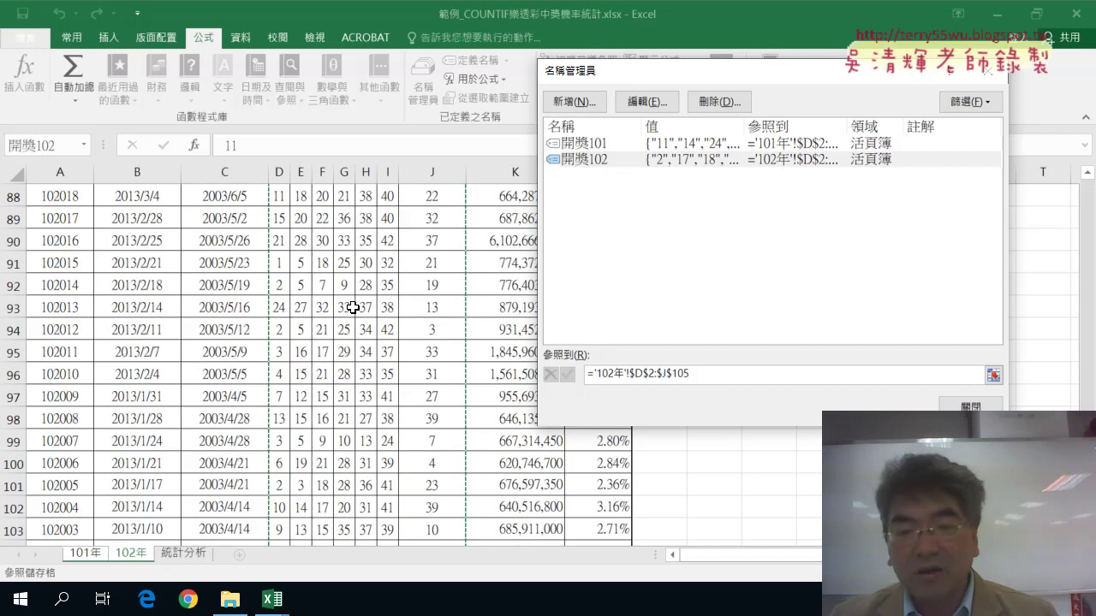
scroll(349, 342, down, 3)
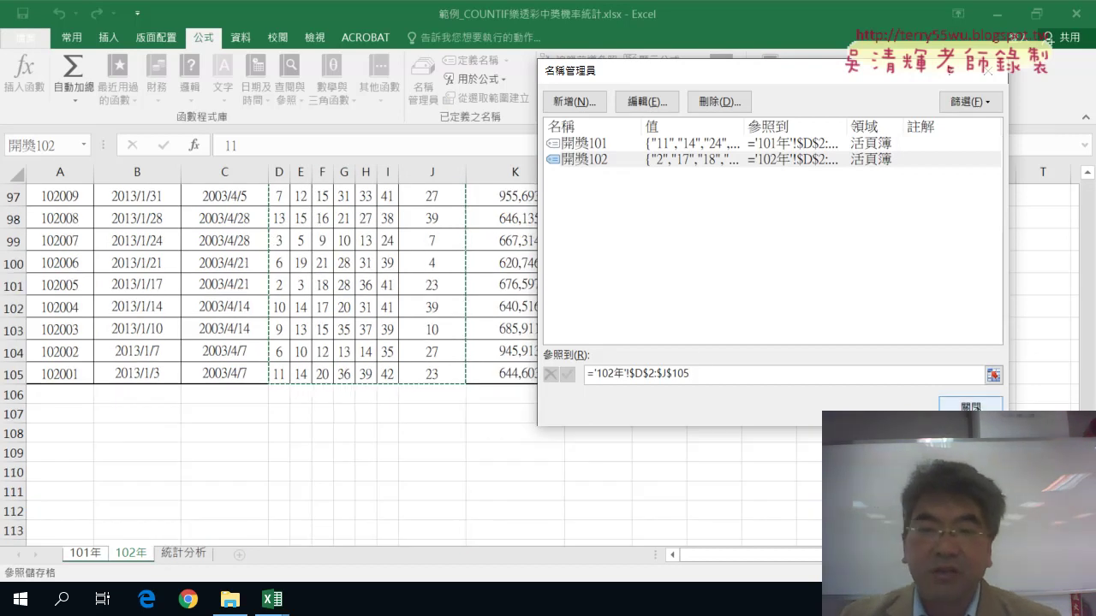
click(969, 408)
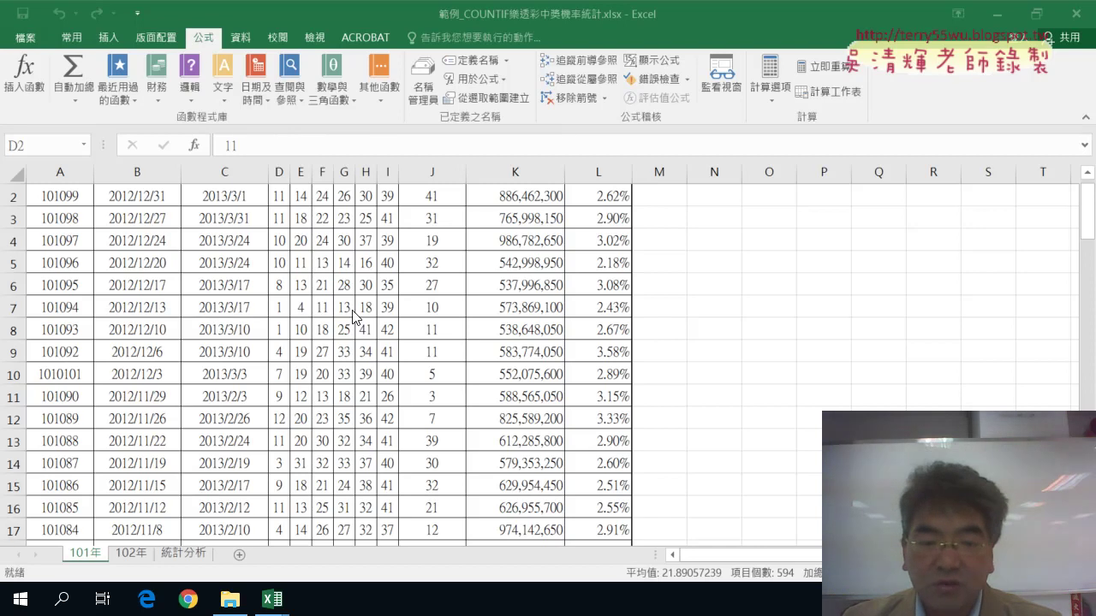
- On the 統計分析 sheet, fill B2's probability formula down column B (0.024531025 for 1)
click(192, 554)
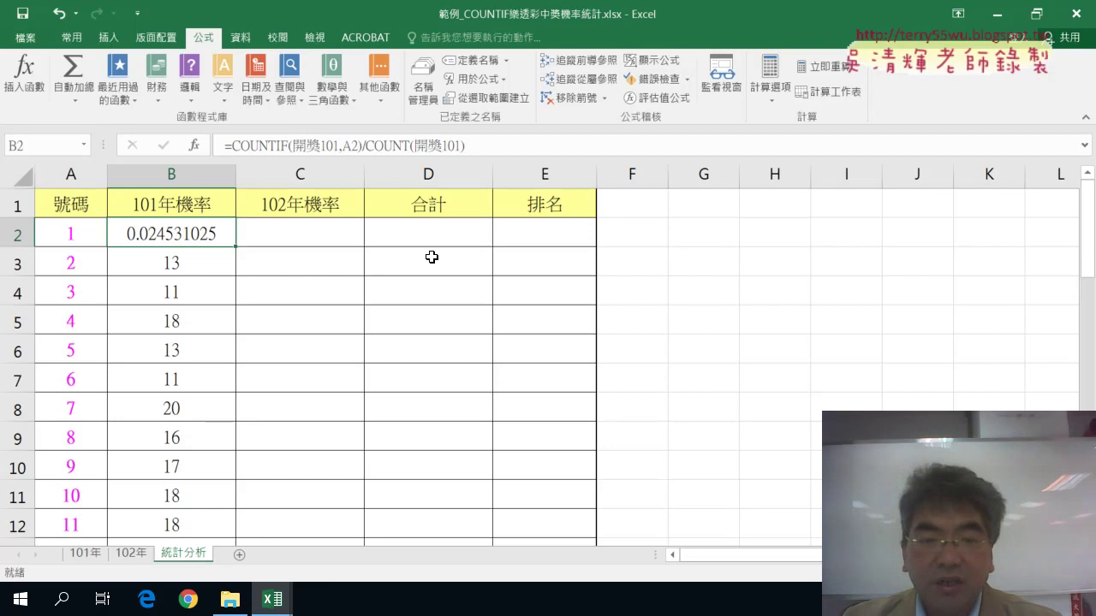
double_click(236, 248)
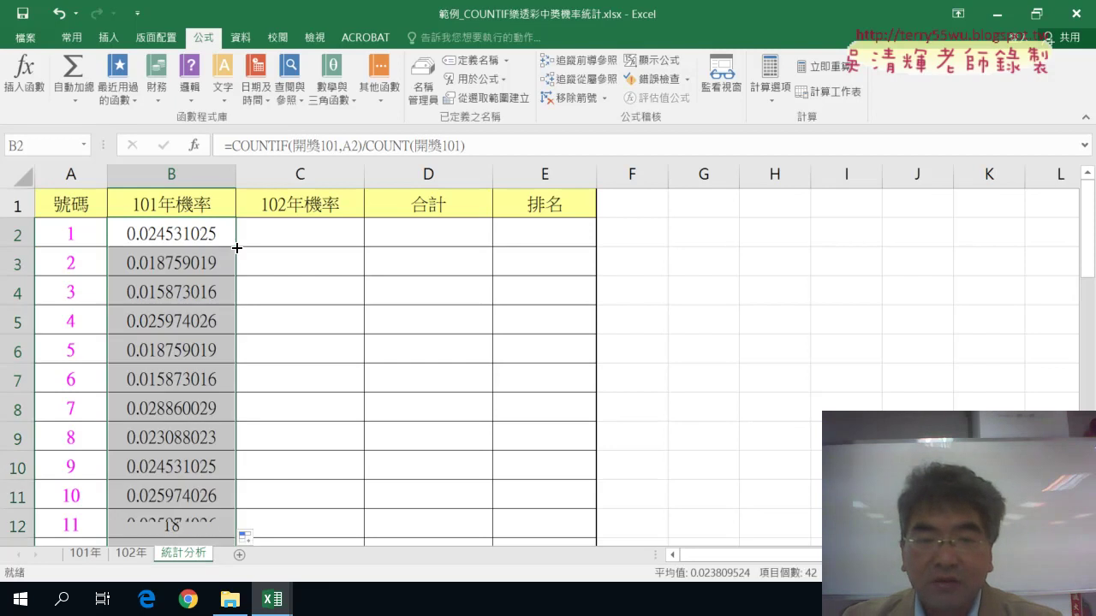
click(189, 225)
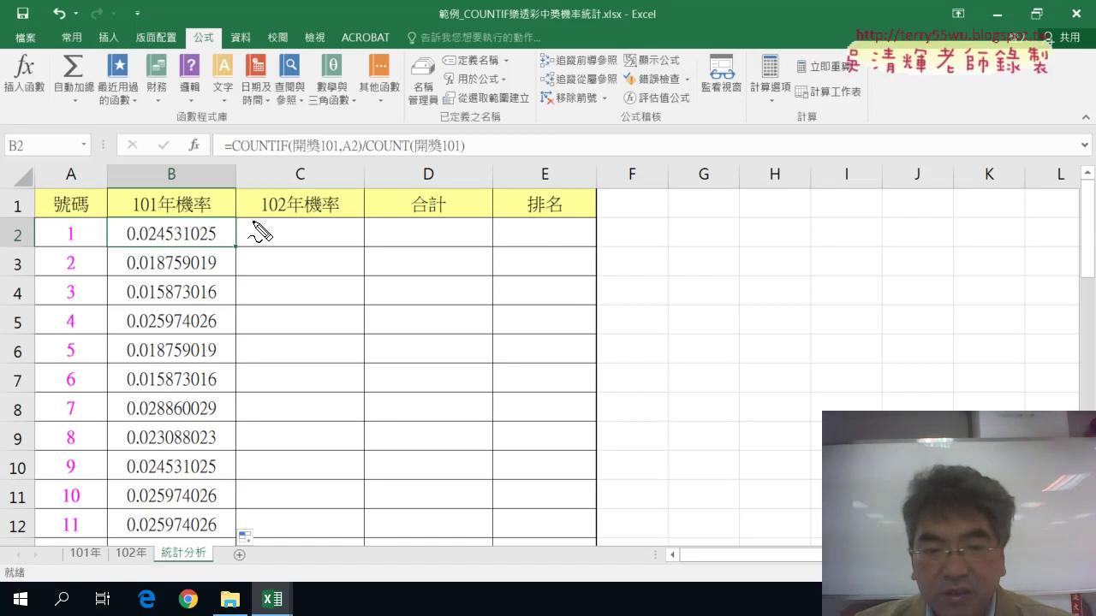
- Annotate that B2's 0.024 corresponds to 245/10000, then clear the annotations
mouse_move(274, 225)
mouse_down()
mouse_move(313, 246)
mouse_move(335, 219)
mouse_up()
drag(175, 244, 131, 244)
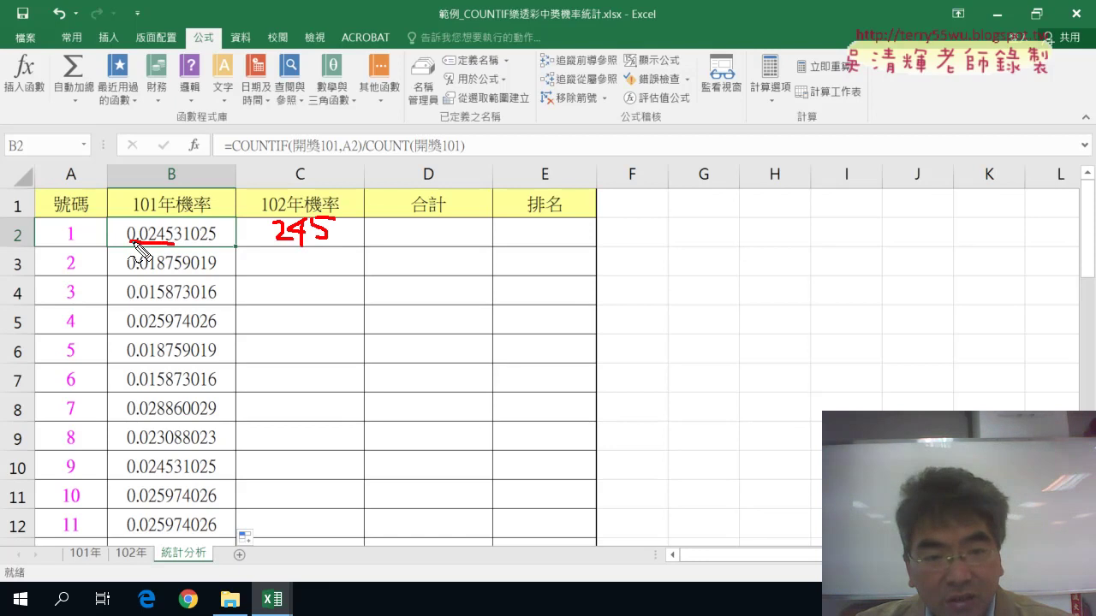
mouse_move(355, 208)
mouse_down()
mouse_move(314, 275)
mouse_move(370, 227)
mouse_move(404, 241)
mouse_move(428, 232)
mouse_move(421, 245)
mouse_up()
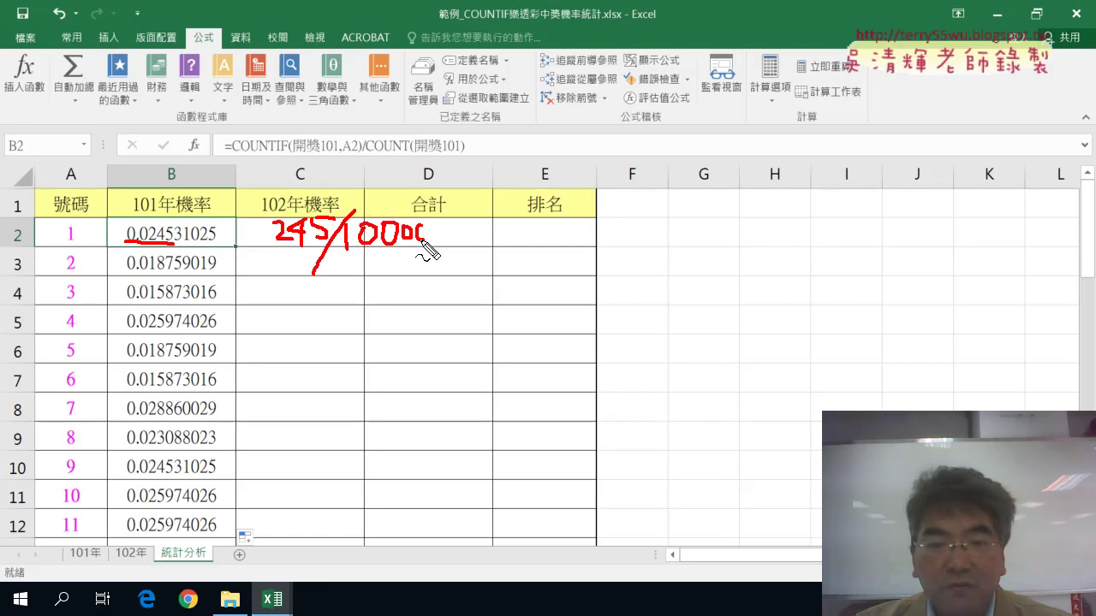
drag(342, 252, 425, 252)
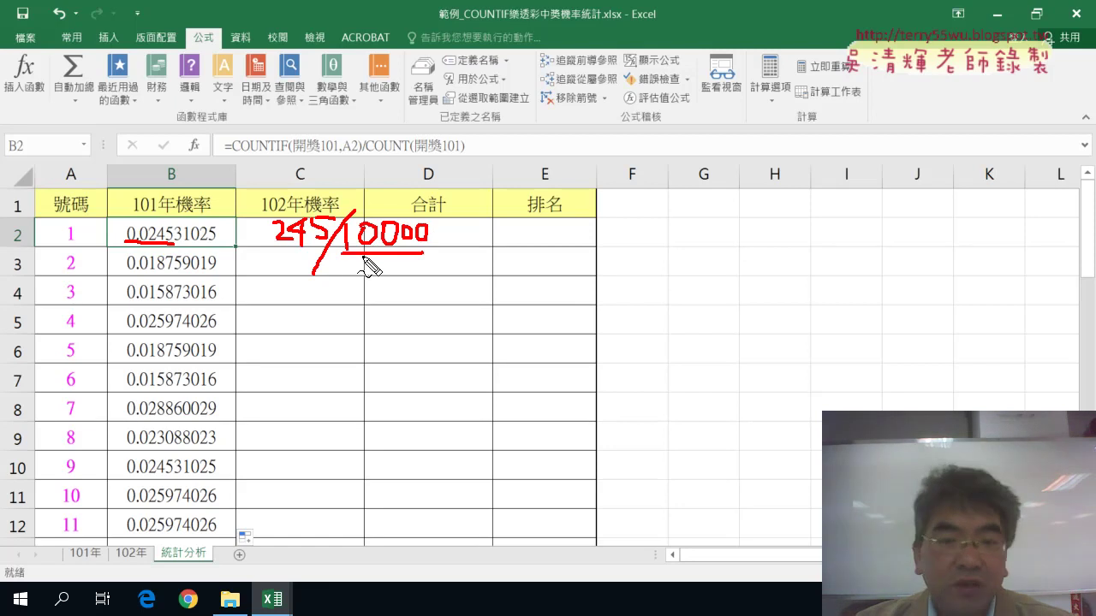
drag(270, 252, 318, 251)
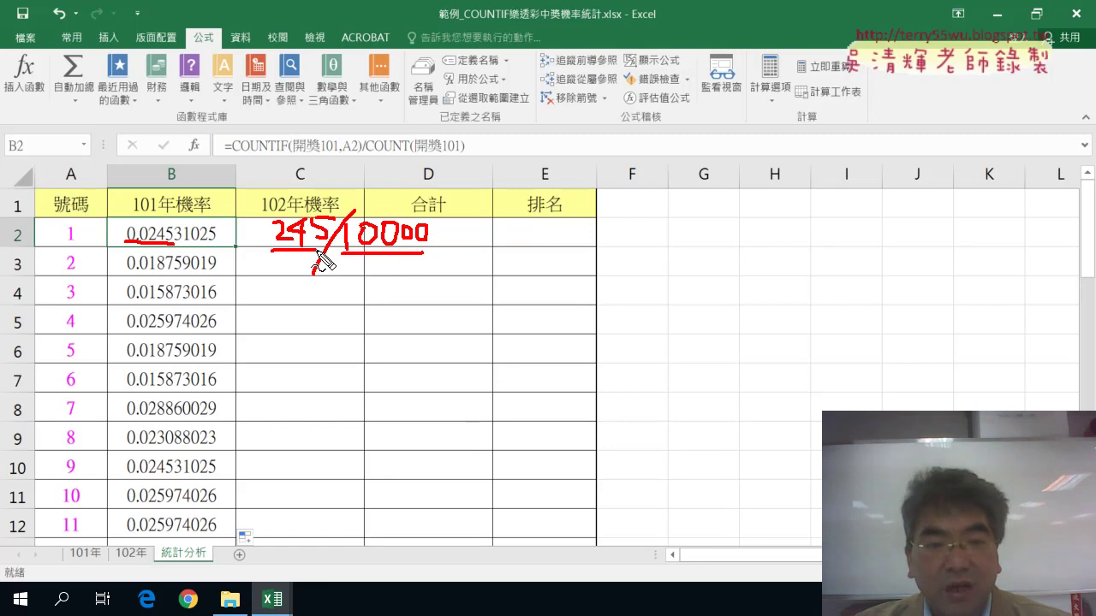
mouse_move(197, 234)
mouse_down()
mouse_move(248, 234)
mouse_move(263, 250)
mouse_up()
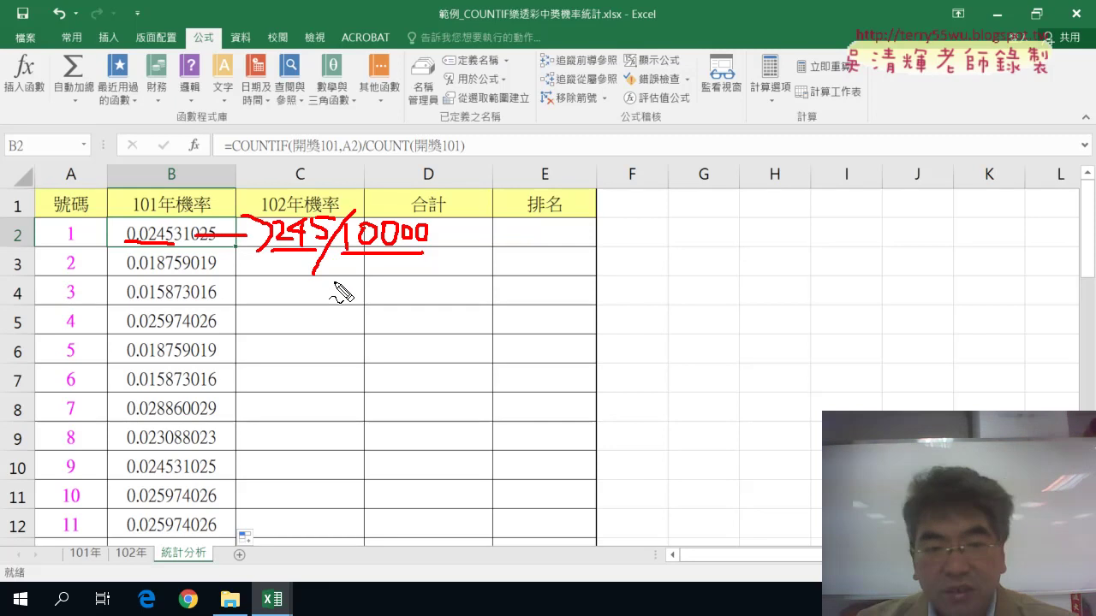
key(Escape)
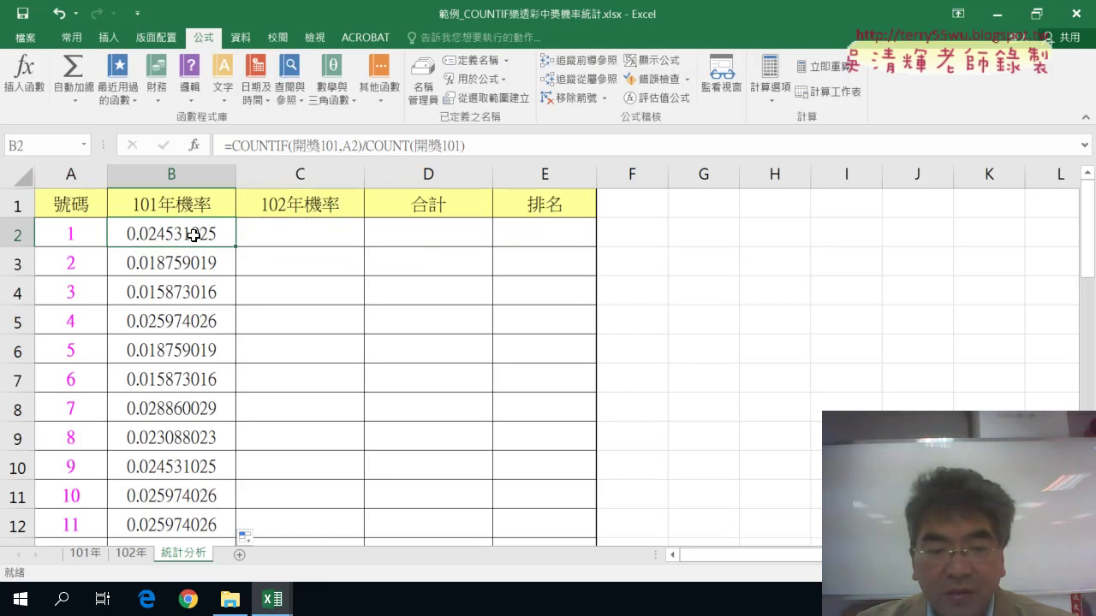
- Give B2 the custom number format # ??/10000 so it displays 245/10000
right_click(194, 235)
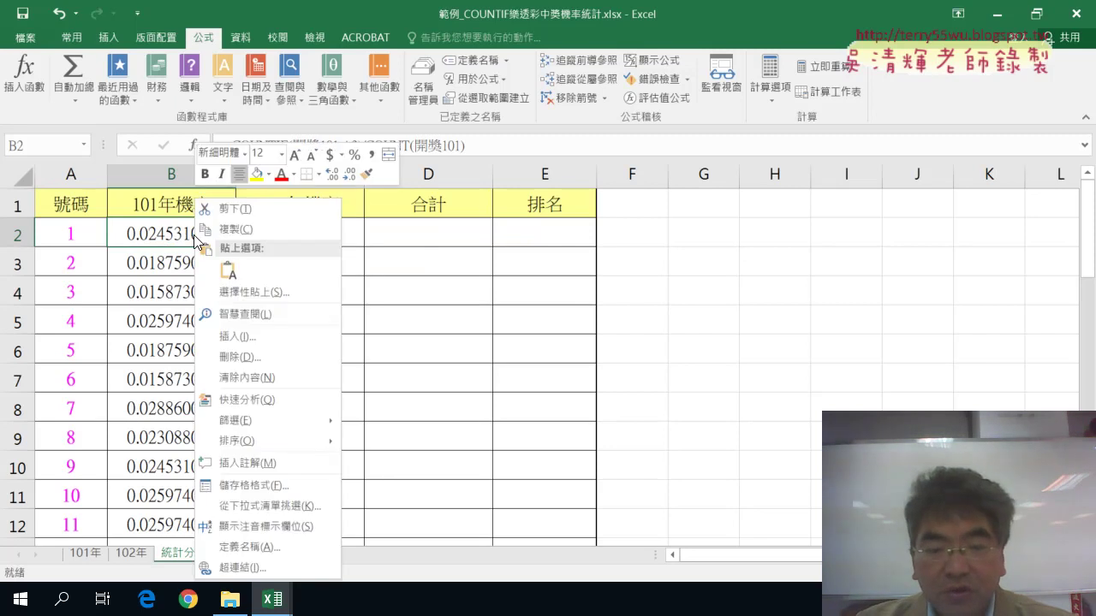
click(278, 486)
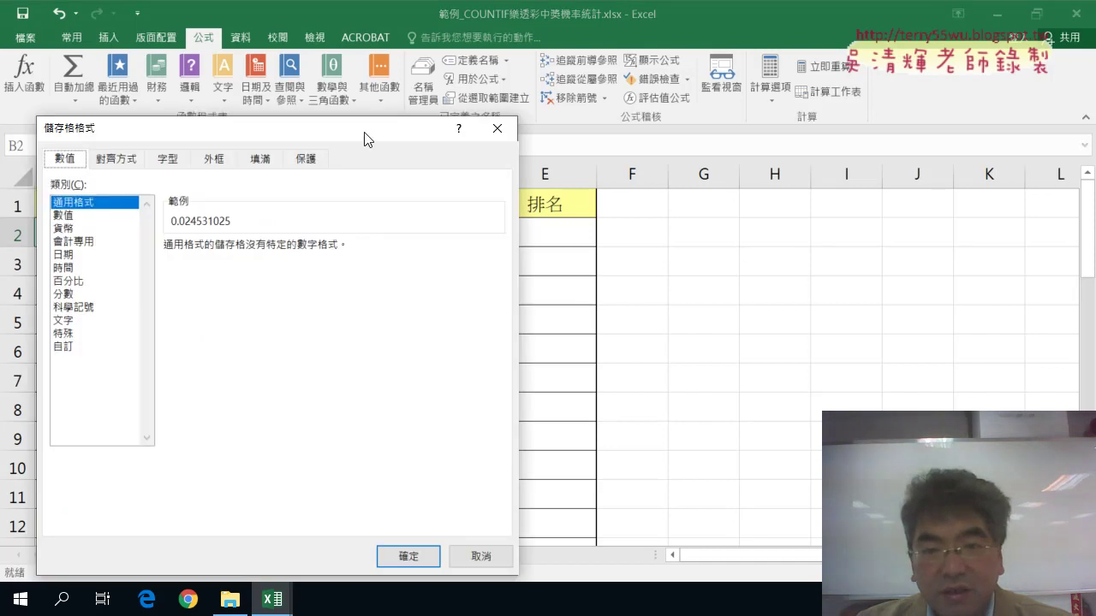
drag(364, 137, 662, 94)
click(374, 252)
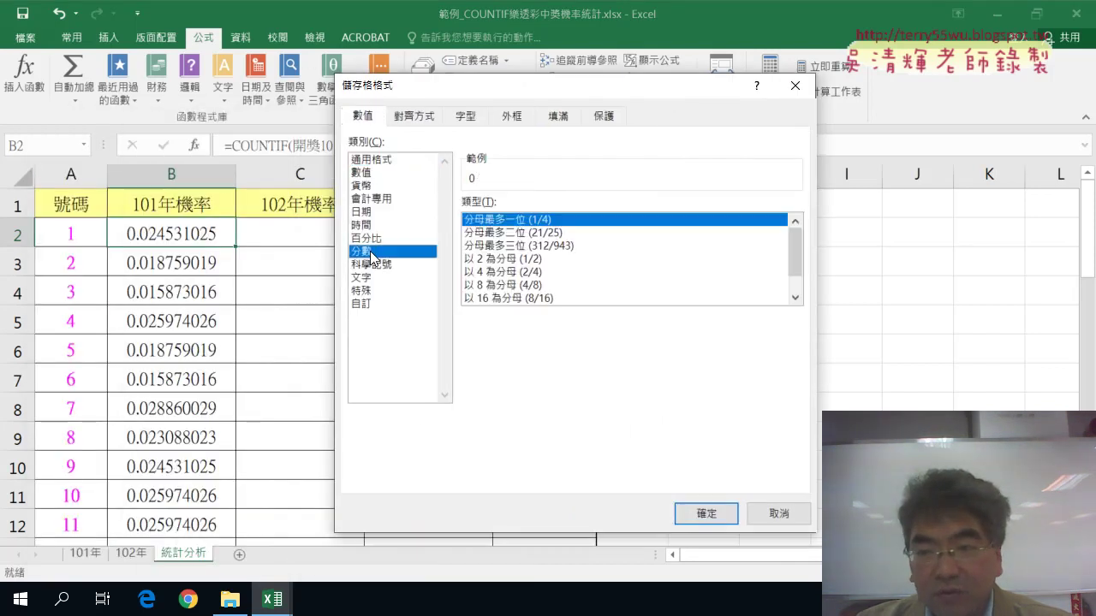
drag(797, 262, 797, 283)
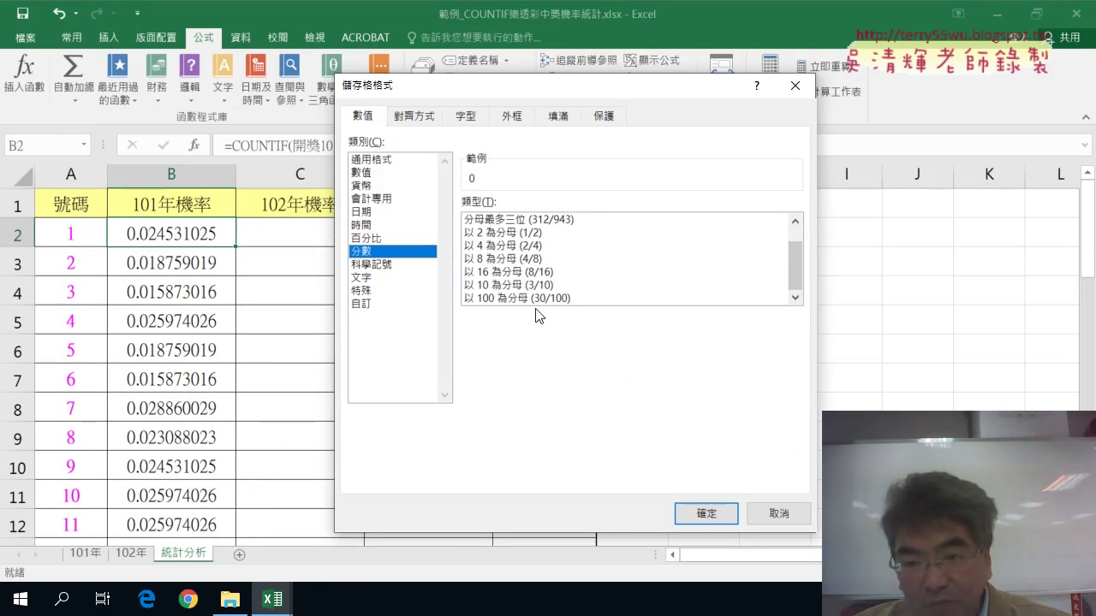
click(485, 300)
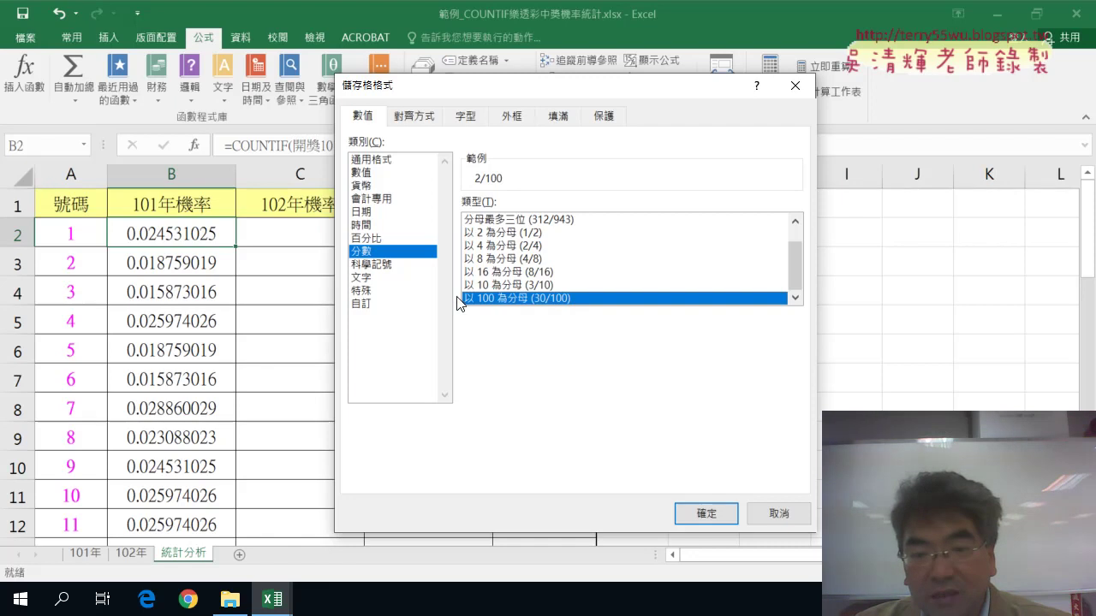
click(362, 304)
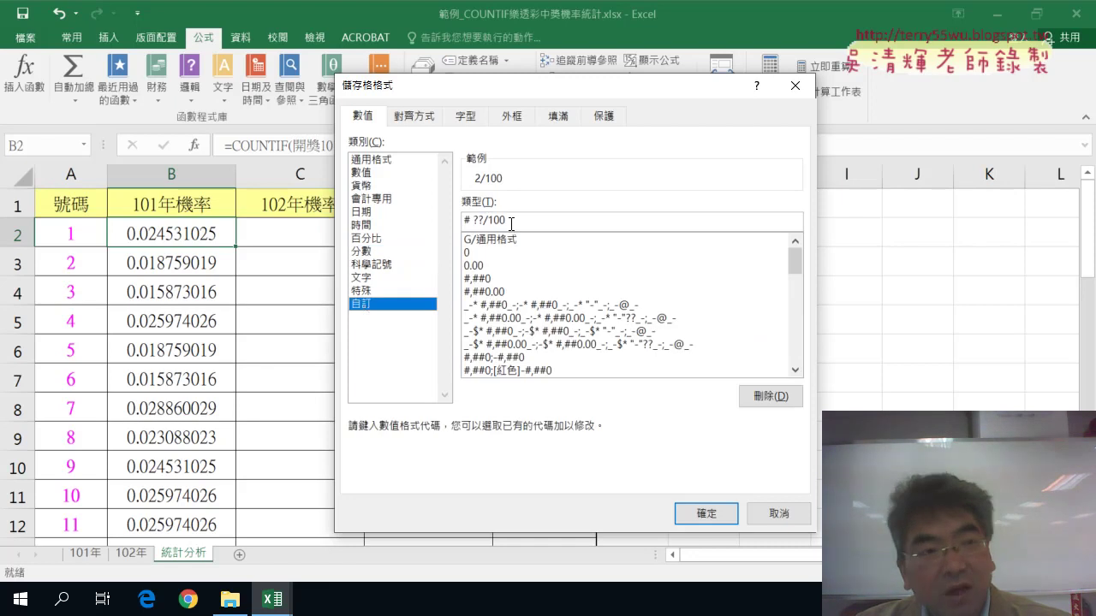
click(511, 223)
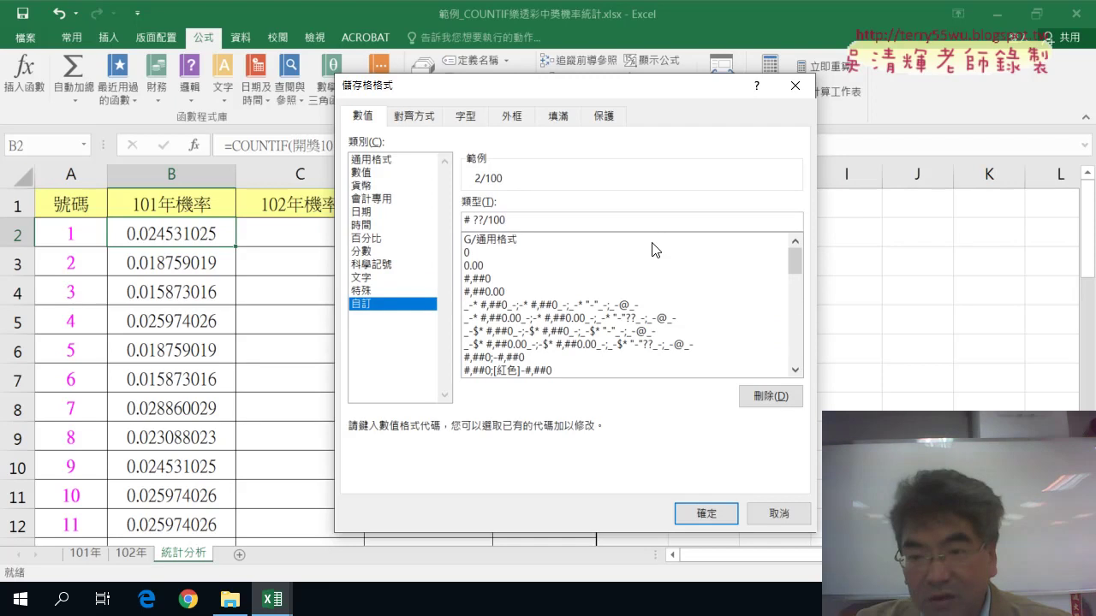
text(00)
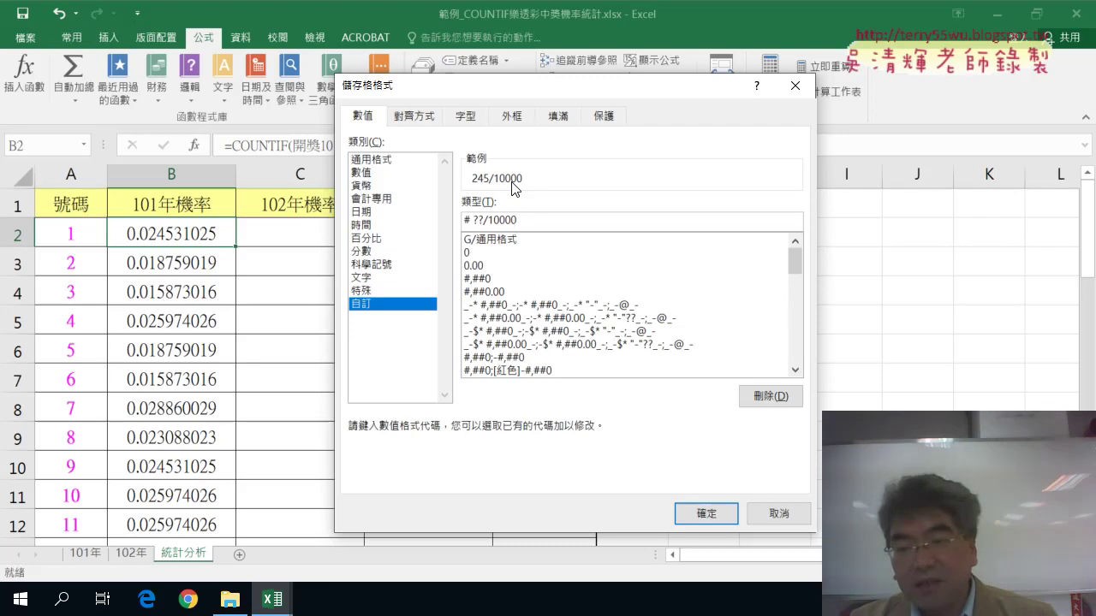
click(706, 513)
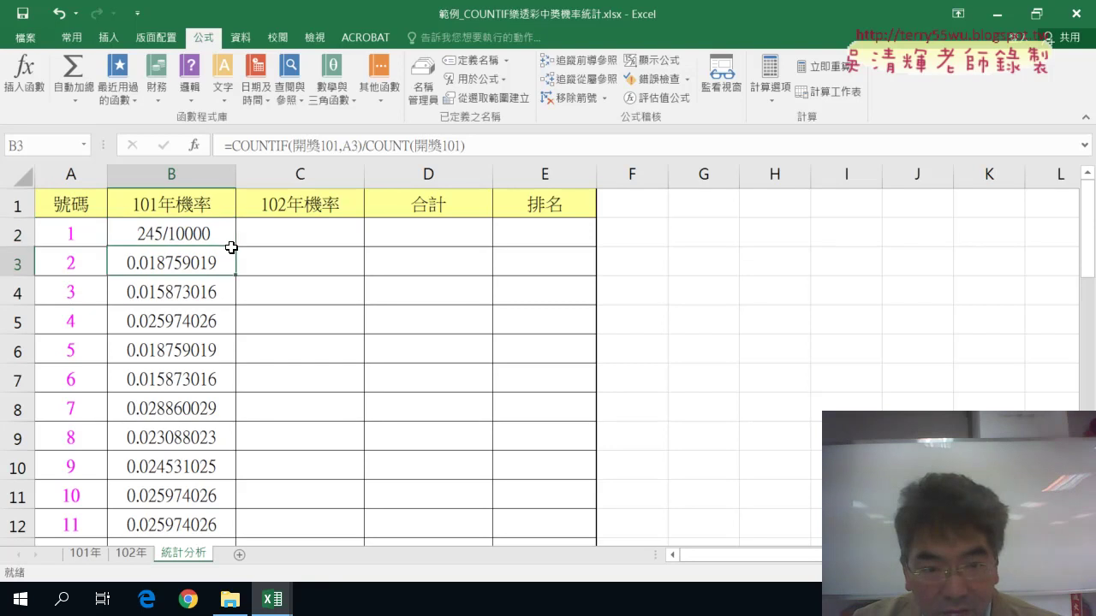
- Fill B2 down column B so values show over 10000, then select B2's formula text
drag(237, 246, 232, 243)
double_click(235, 247)
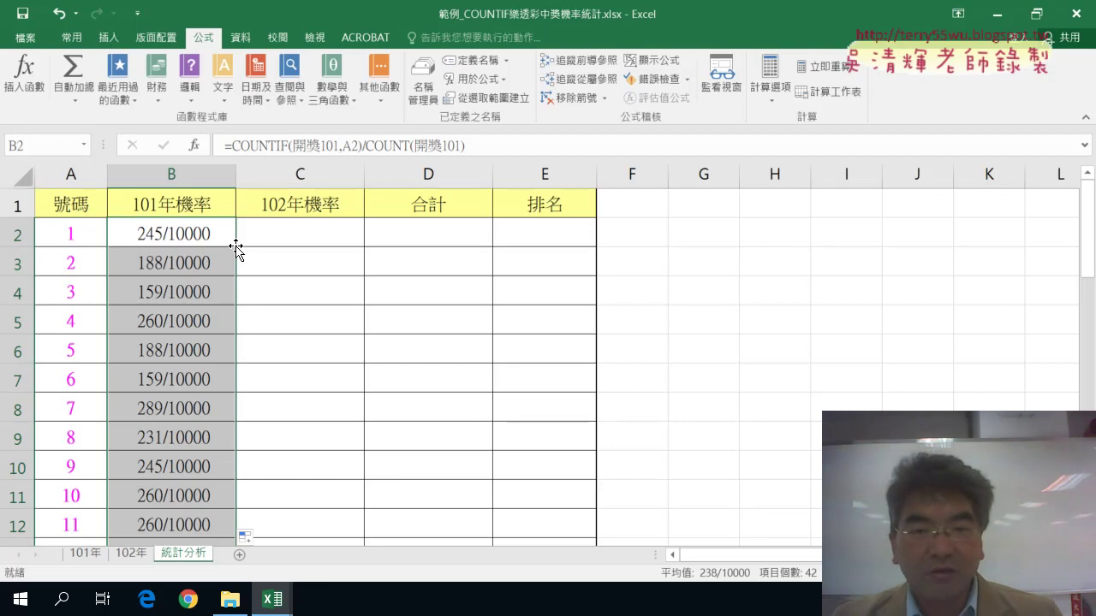
click(182, 229)
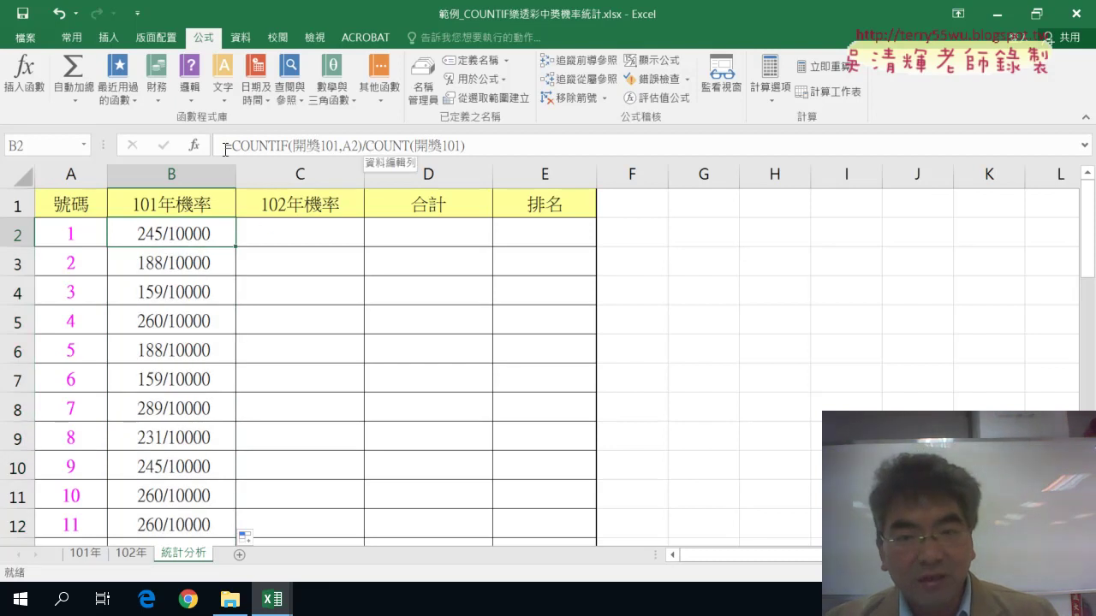
drag(225, 145, 467, 145)
right_click(420, 147)
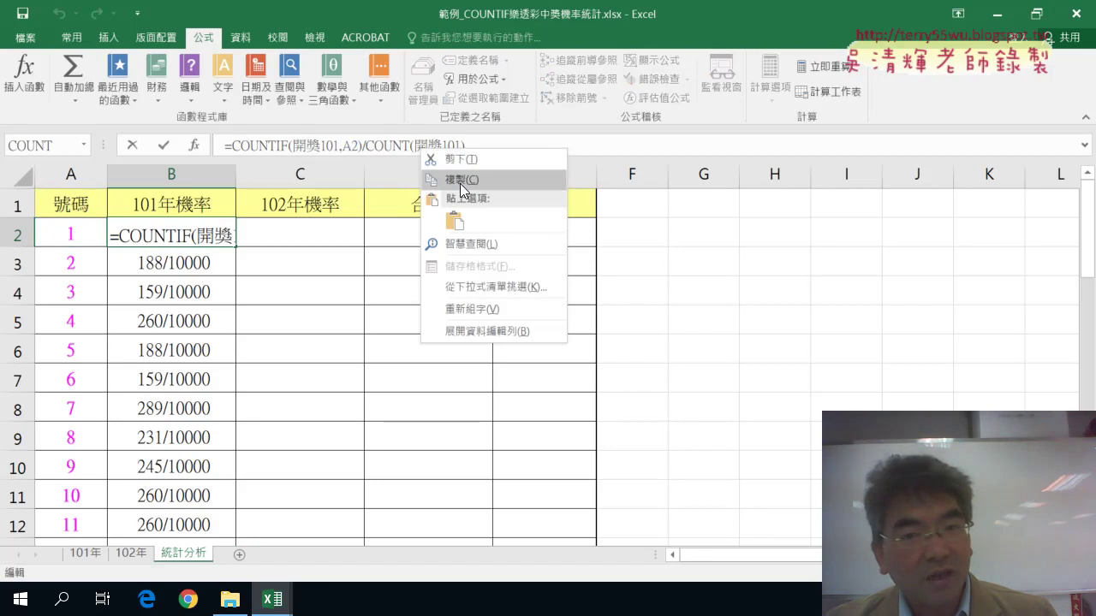
- Paste B2's formula into C2, changing both 開獎101 names to 開獎102, giving 0.020604396
click(463, 182)
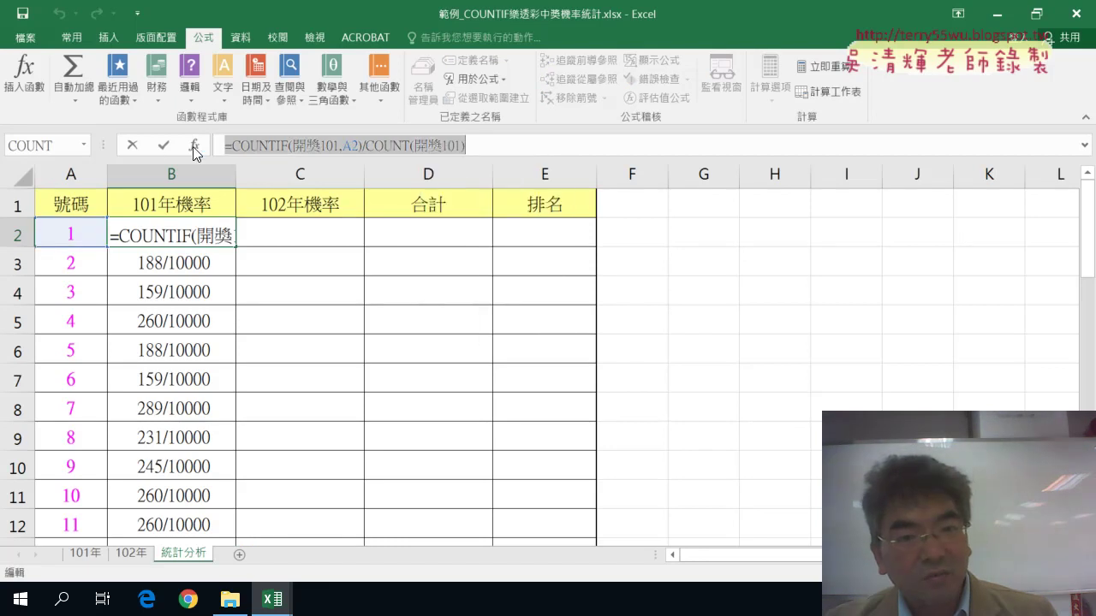
click(133, 146)
click(286, 232)
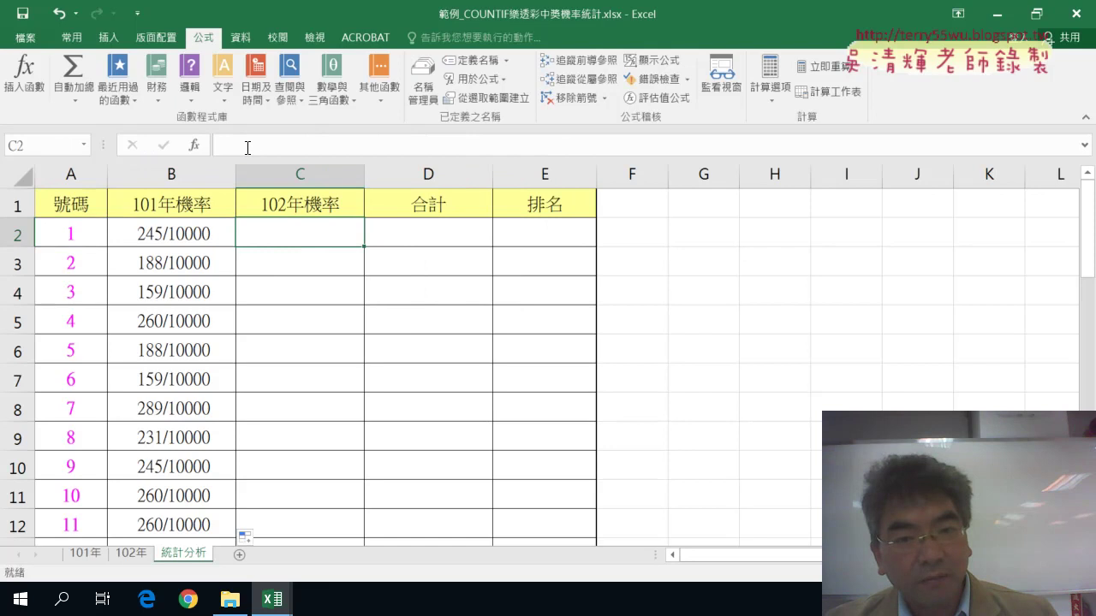
right_click(248, 147)
click(288, 220)
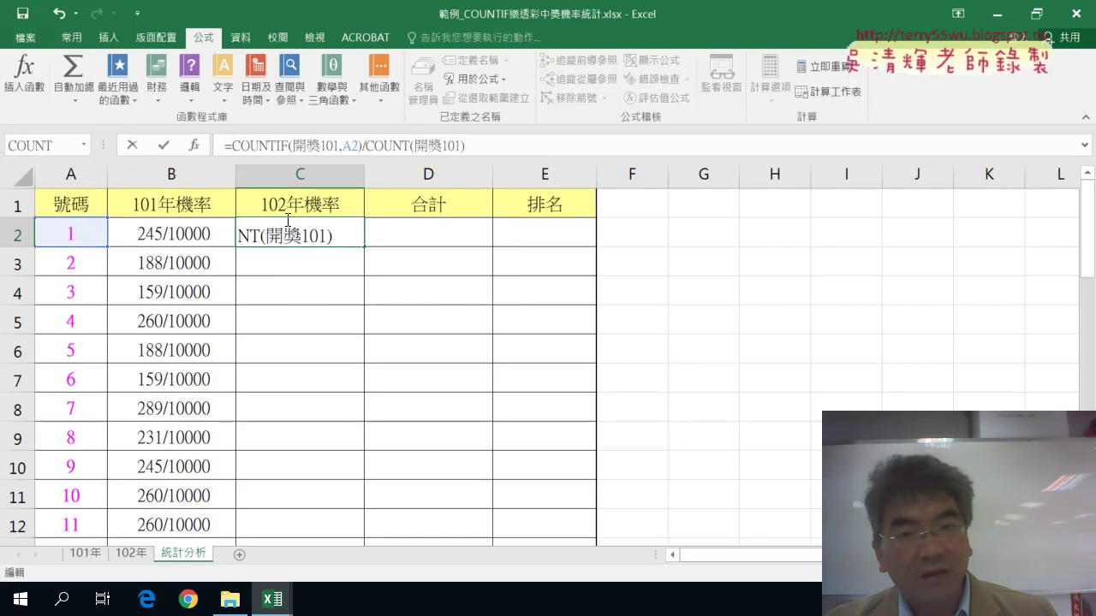
click(336, 145)
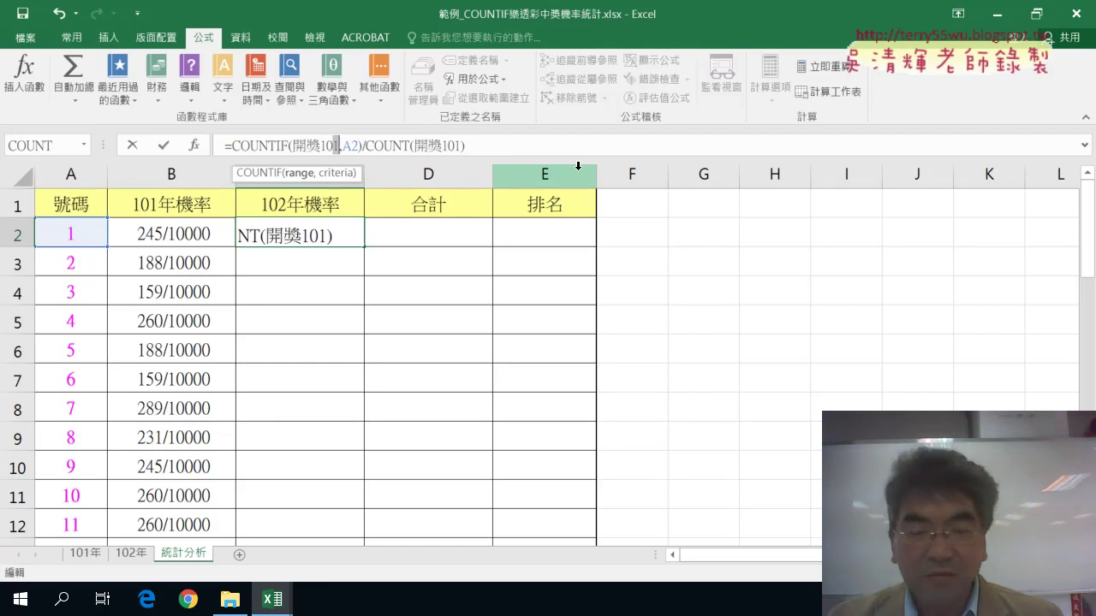
text(2)
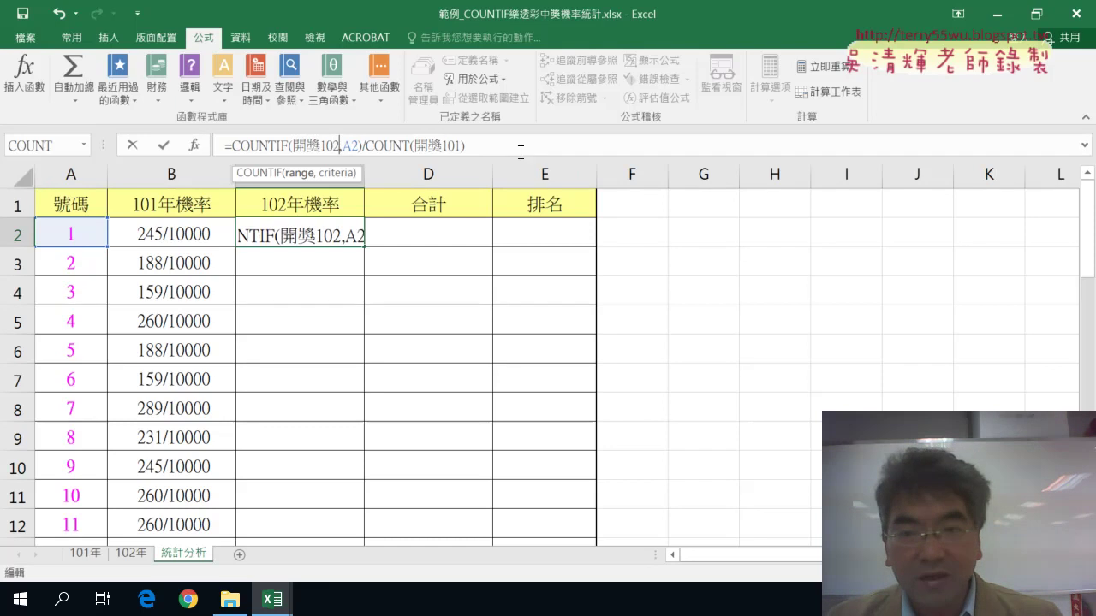
click(457, 147)
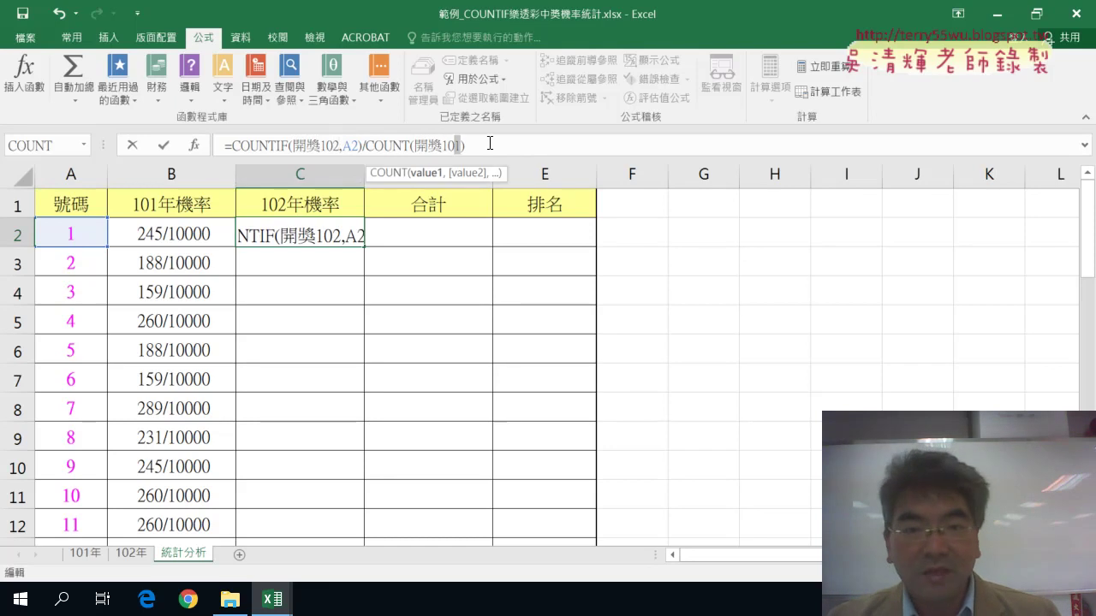
text(2)
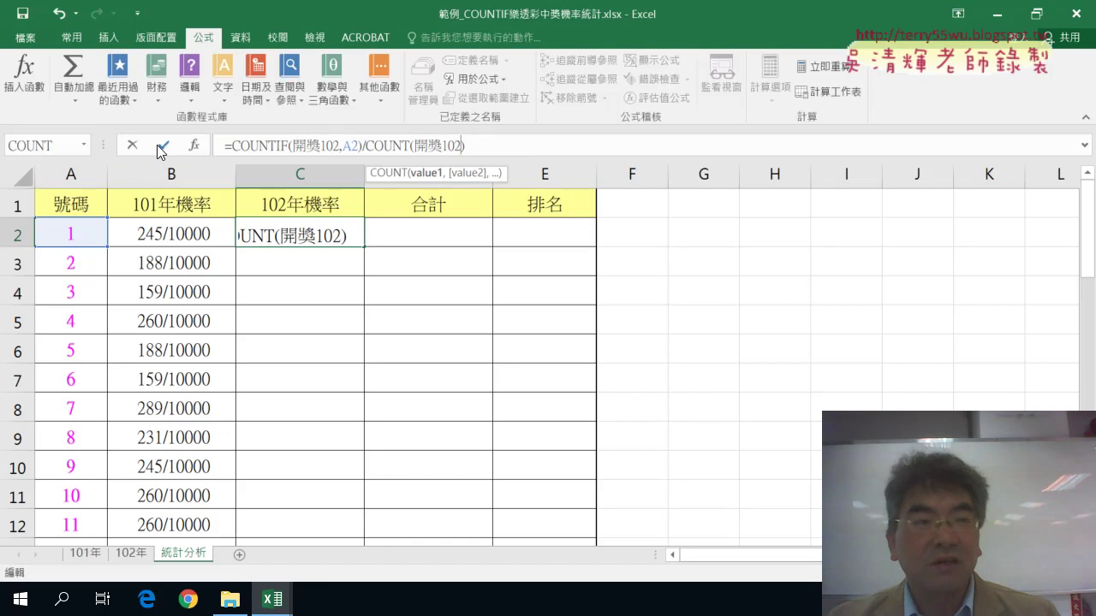
click(162, 146)
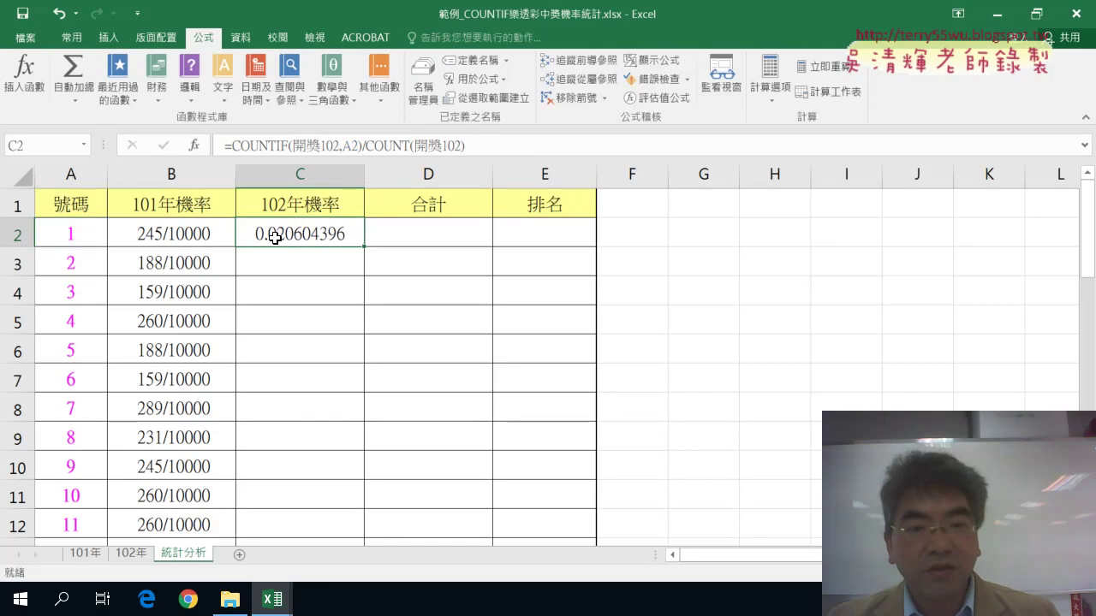
- Copy B2's ?/10000 format to C2 with Format Painter and fill C2 down column C
click(183, 234)
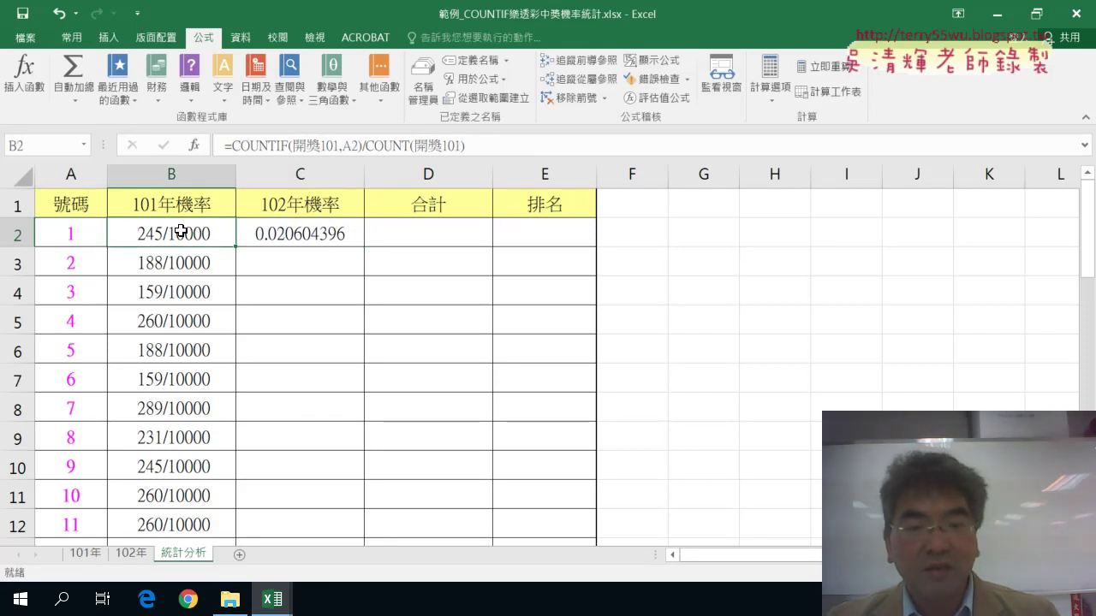
click(321, 232)
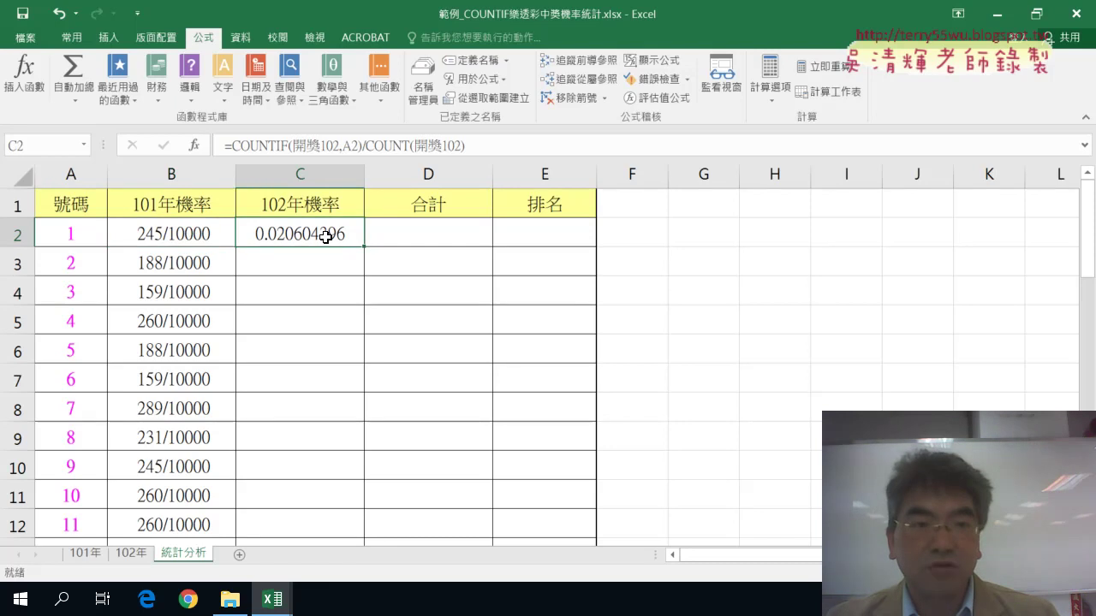
click(190, 233)
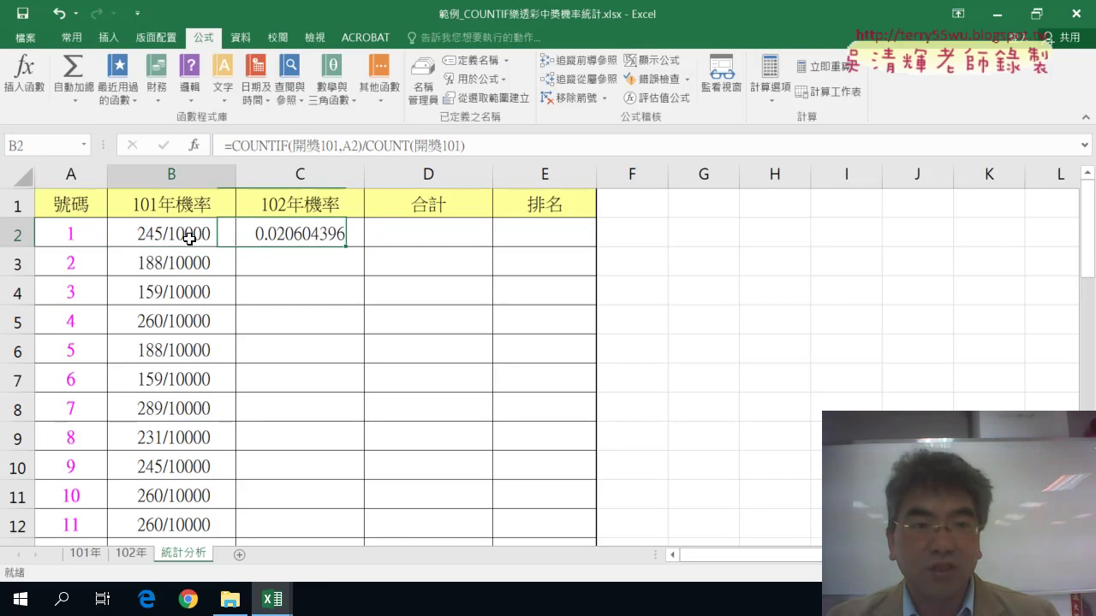
click(71, 41)
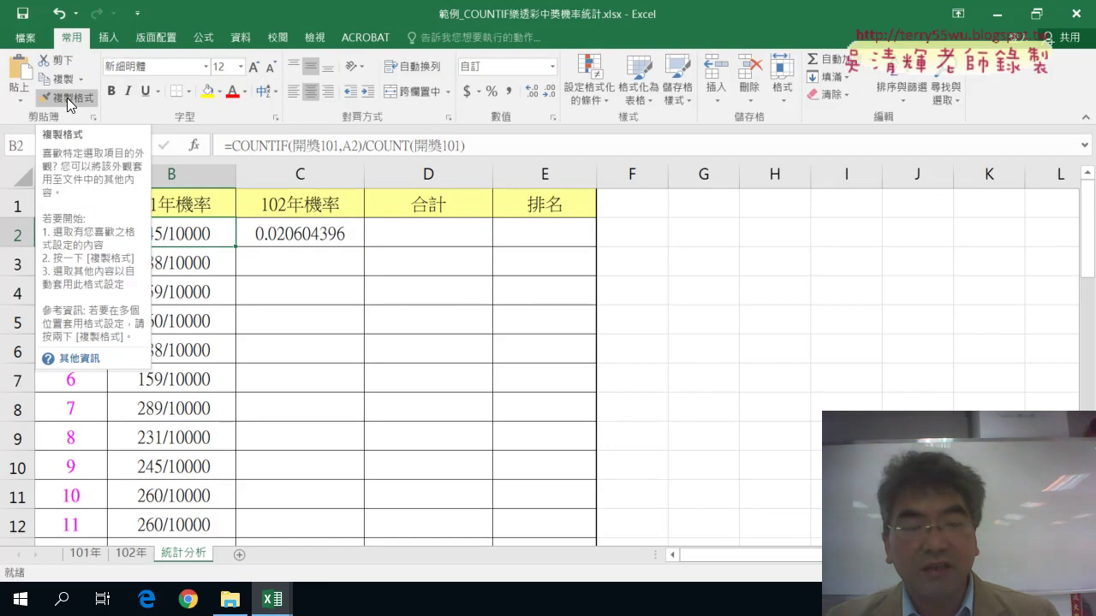
click(69, 98)
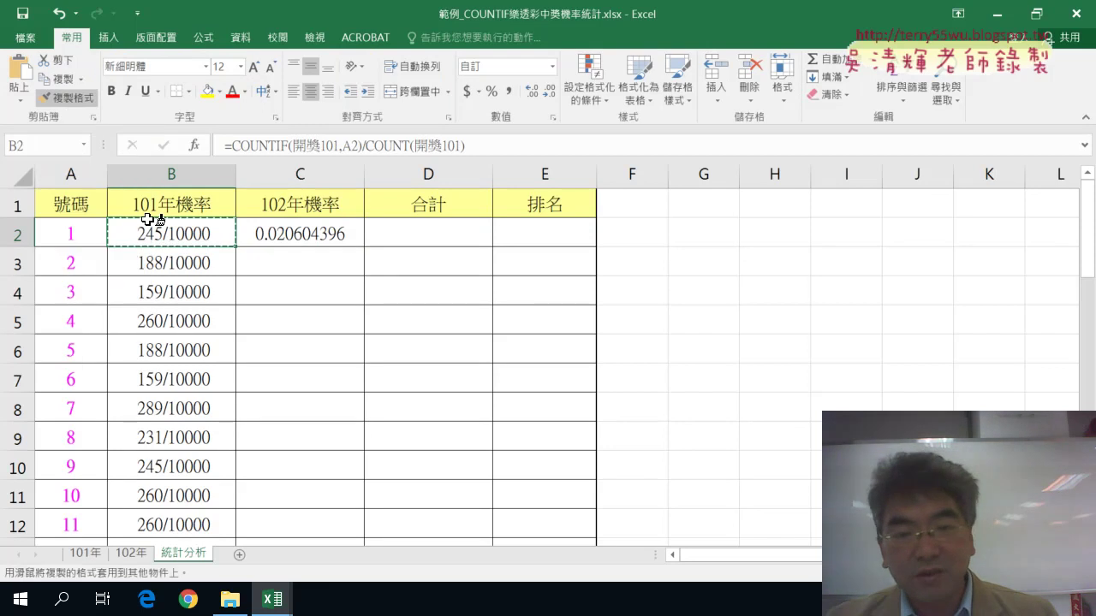
click(308, 236)
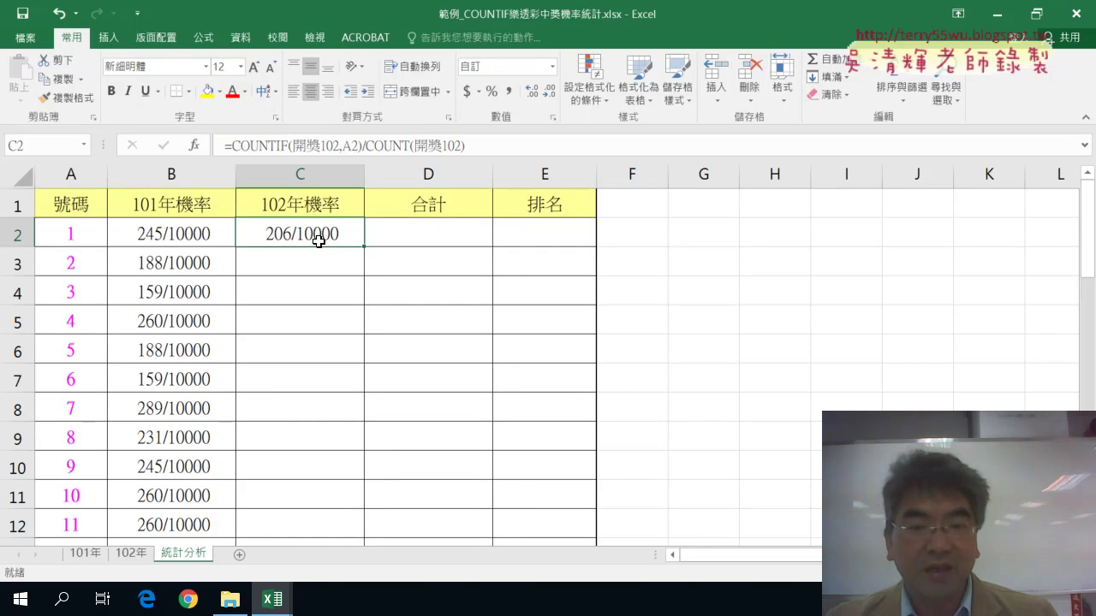
double_click(364, 249)
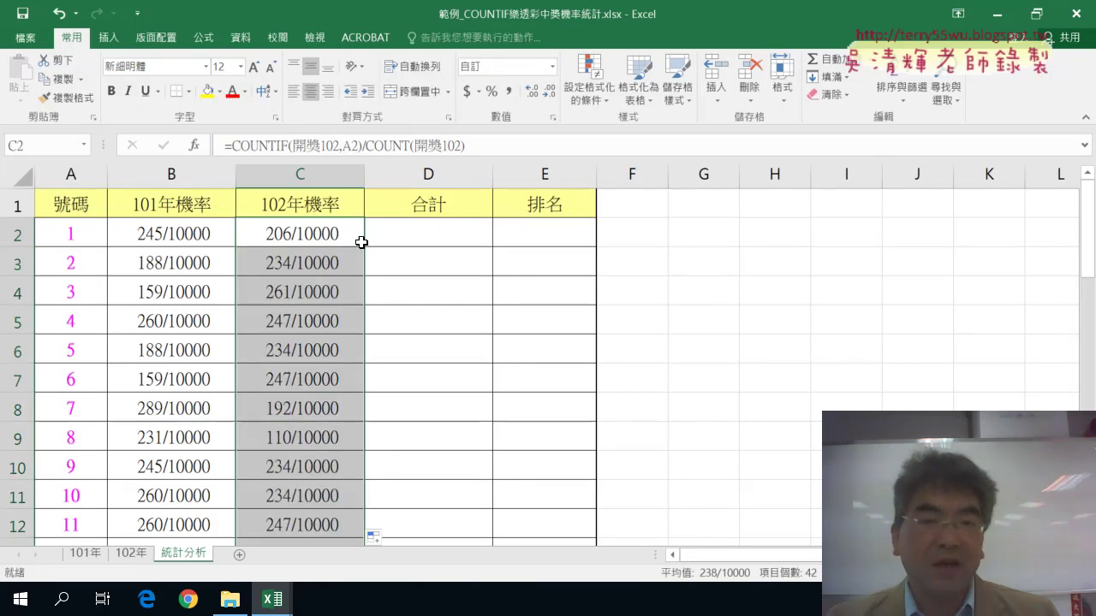
- Enter =B2+C2 in D2 and fill it down the 合計 column (451/10000 for 1)
click(389, 231)
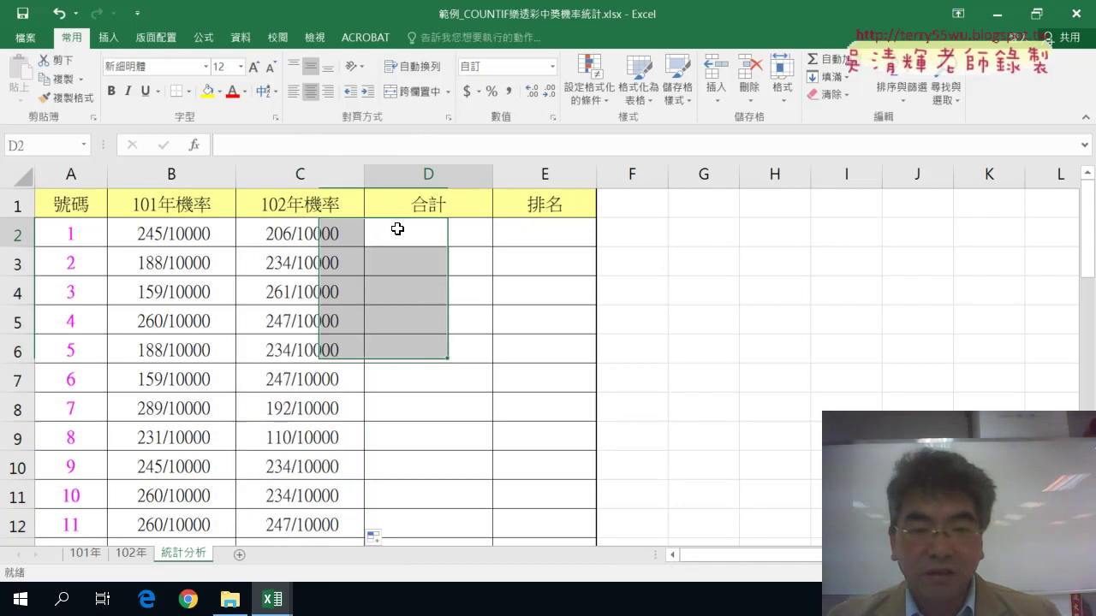
click(237, 151)
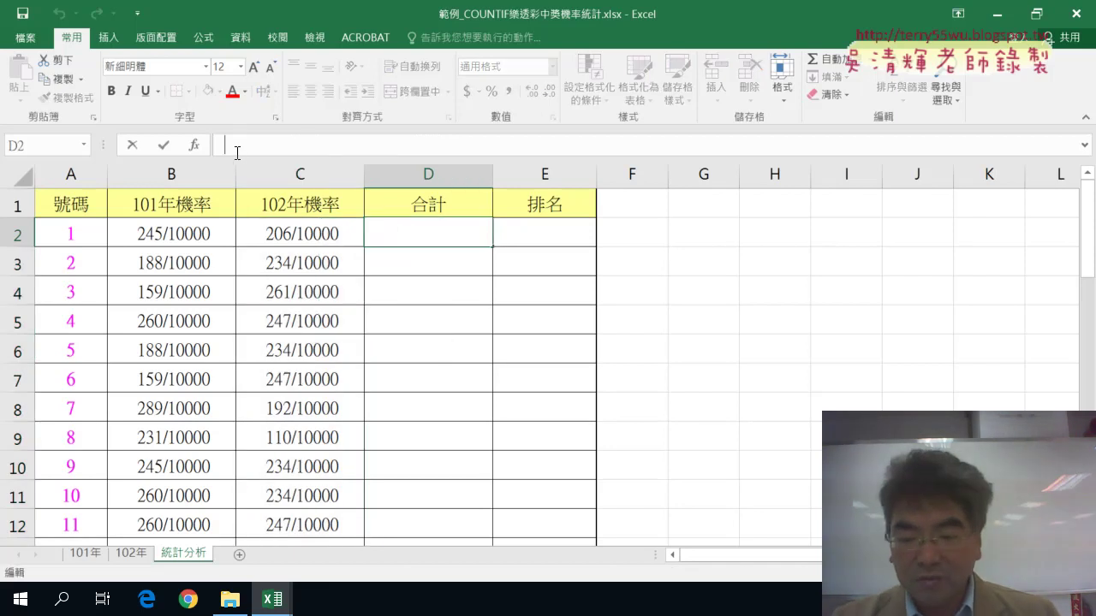
text(ㄦ)
key(BackSpace)
text(=)
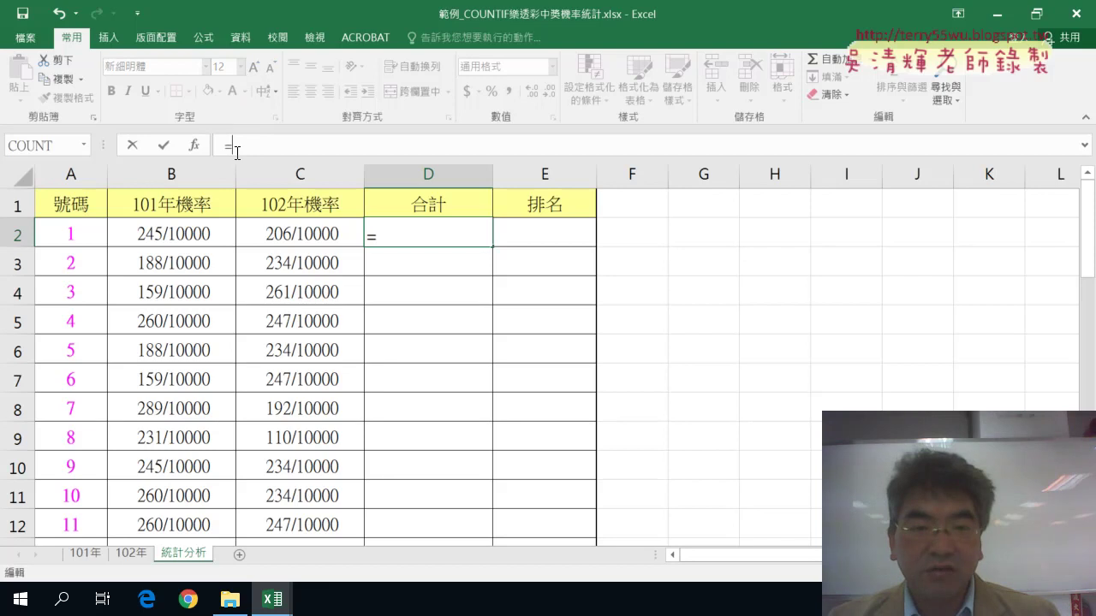
click(214, 231)
text(+)
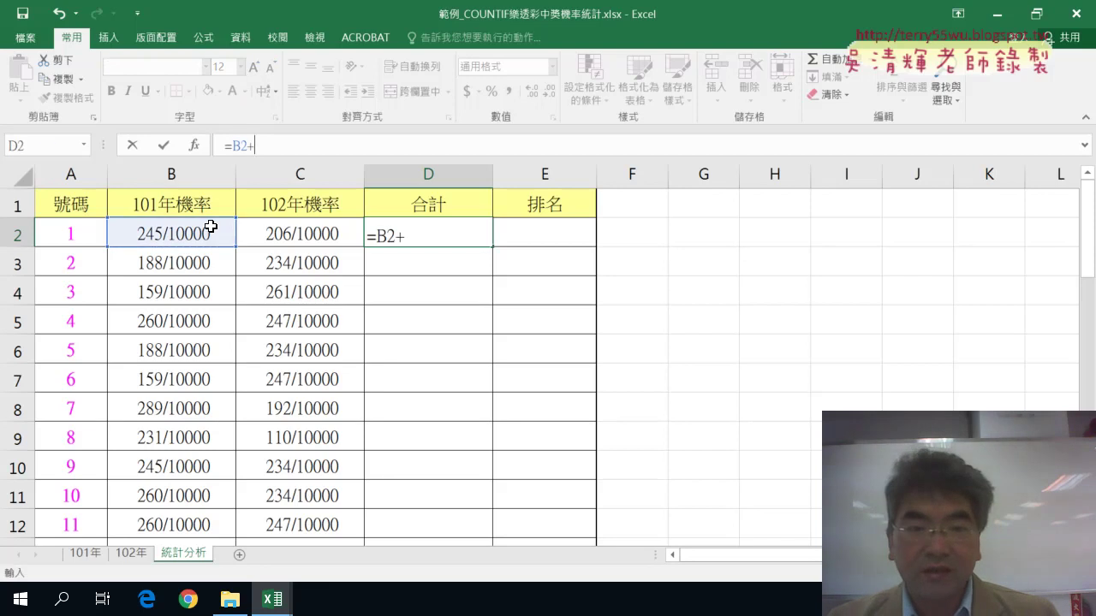
click(298, 231)
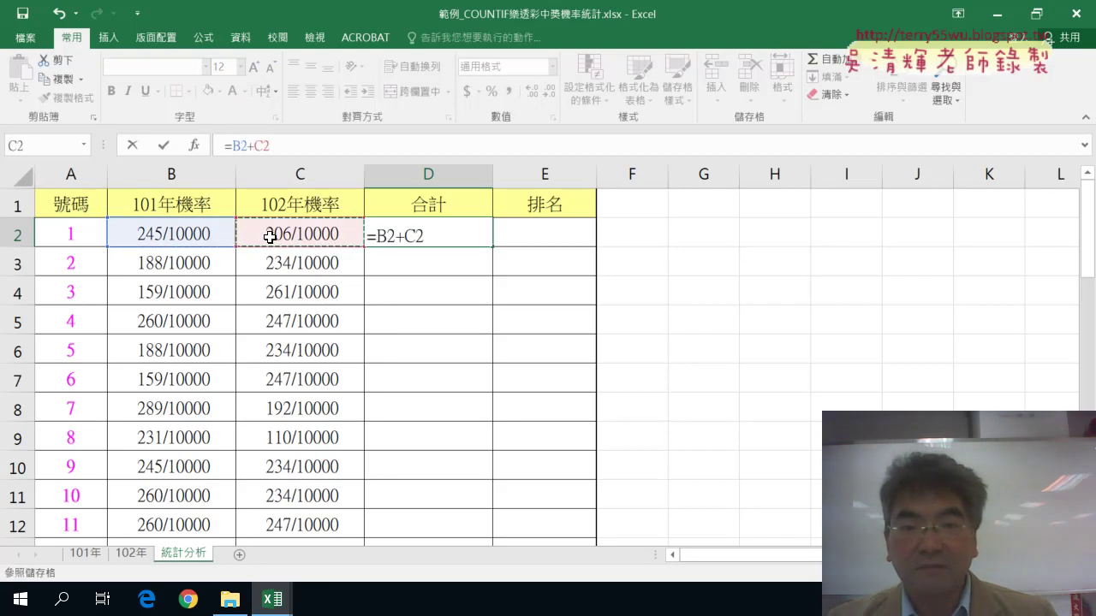
click(163, 145)
double_click(491, 246)
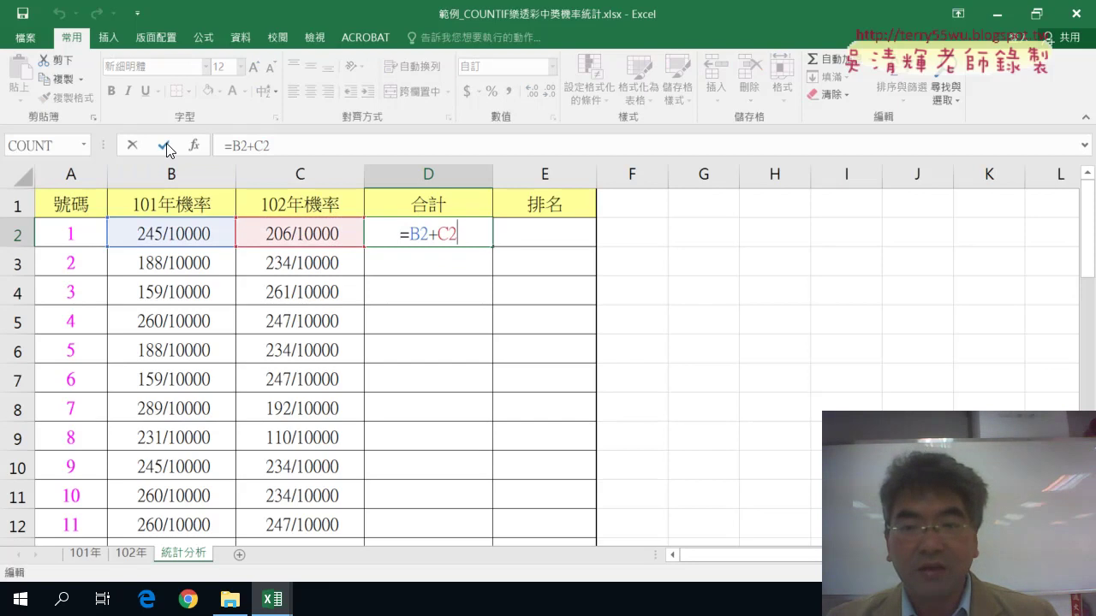
click(165, 147)
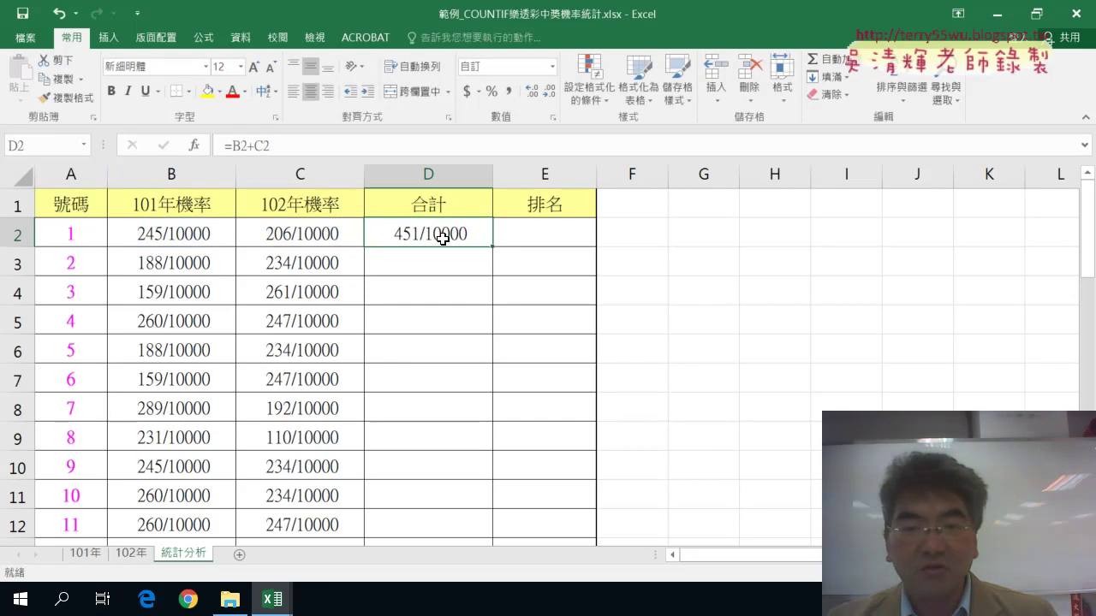
double_click(493, 248)
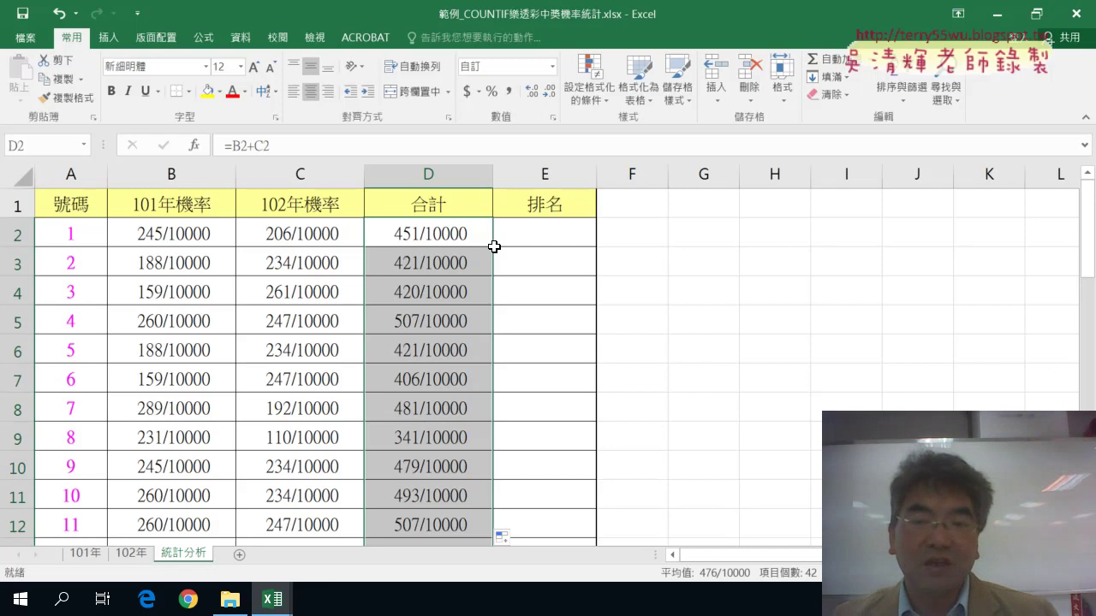
click(525, 240)
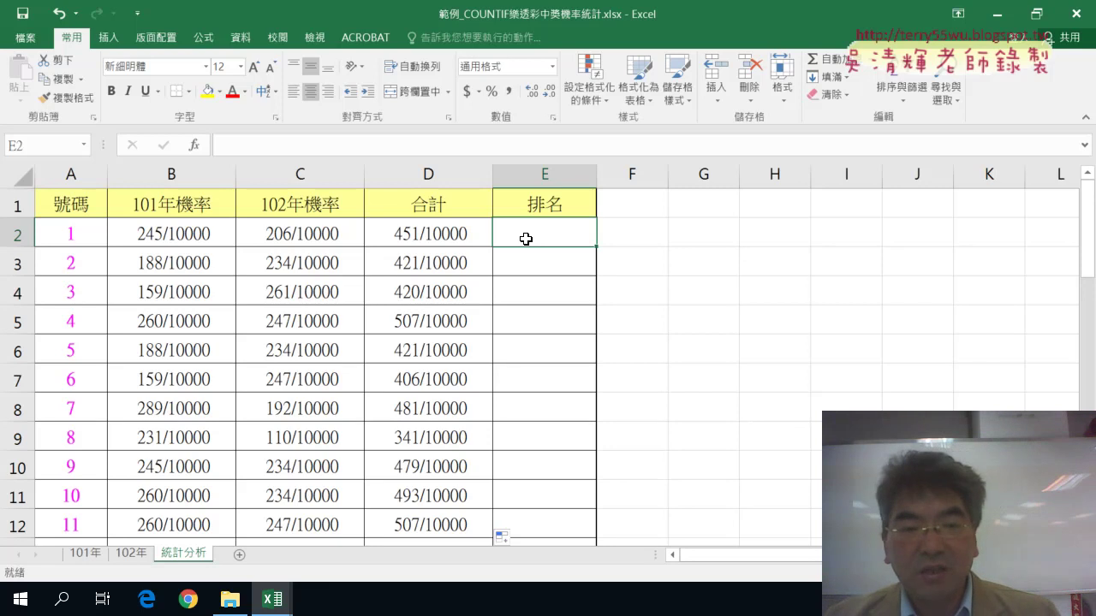
click(201, 228)
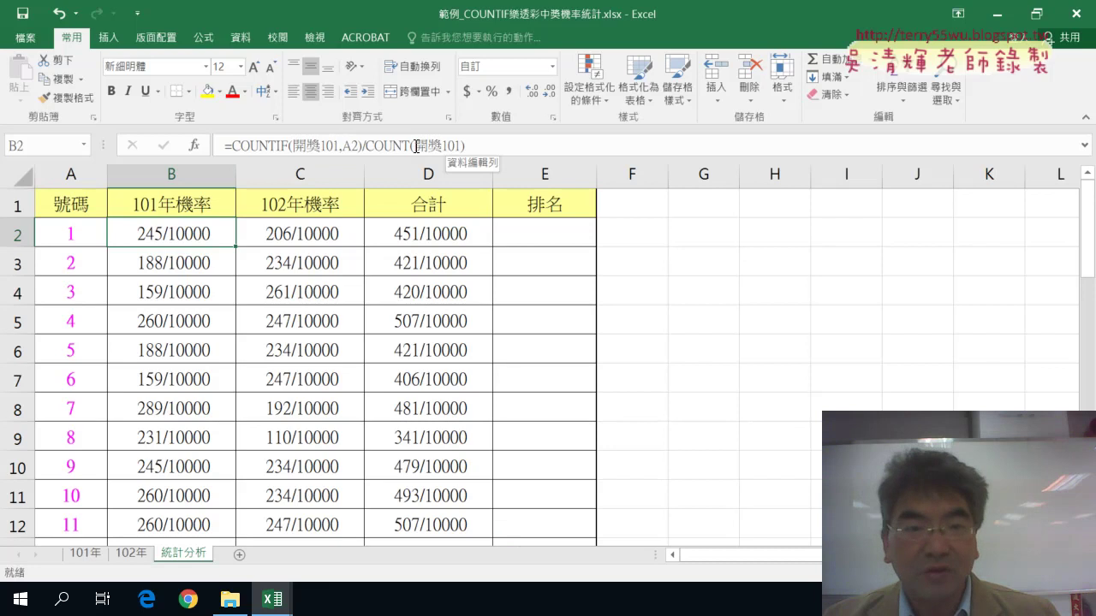
drag(416, 146, 463, 146)
click(132, 149)
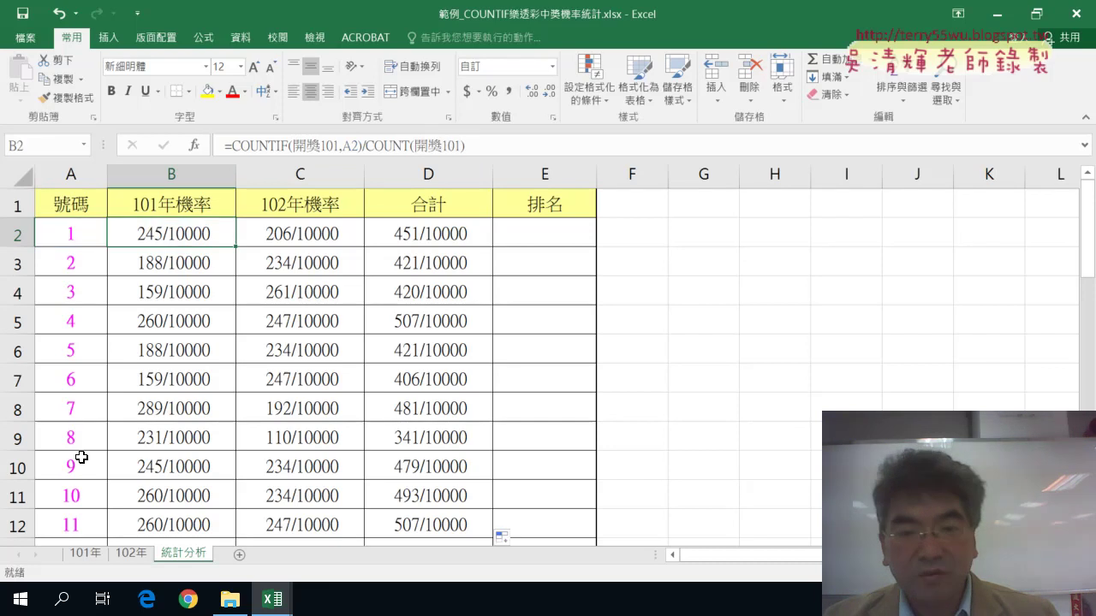
click(86, 554)
scroll(283, 198, up, 1)
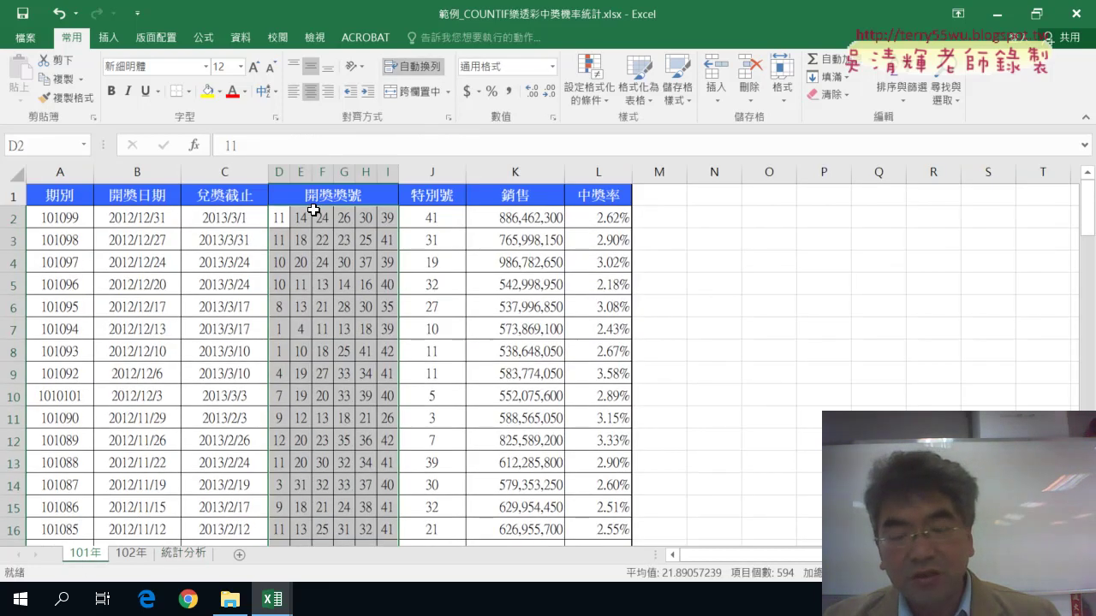
drag(279, 217, 446, 212)
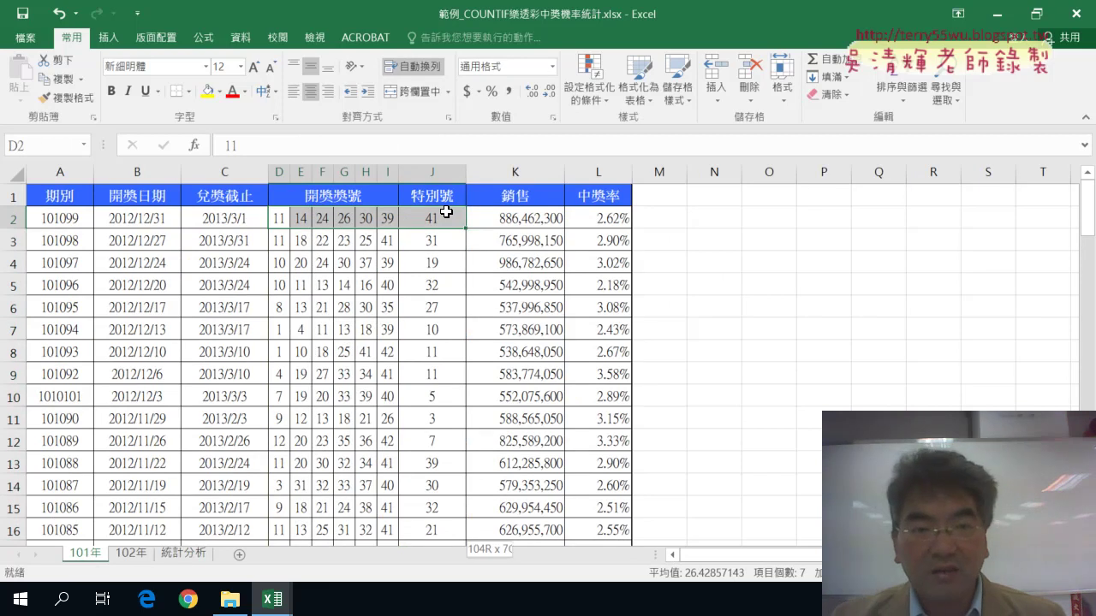
key(ctrl+shift+Down)
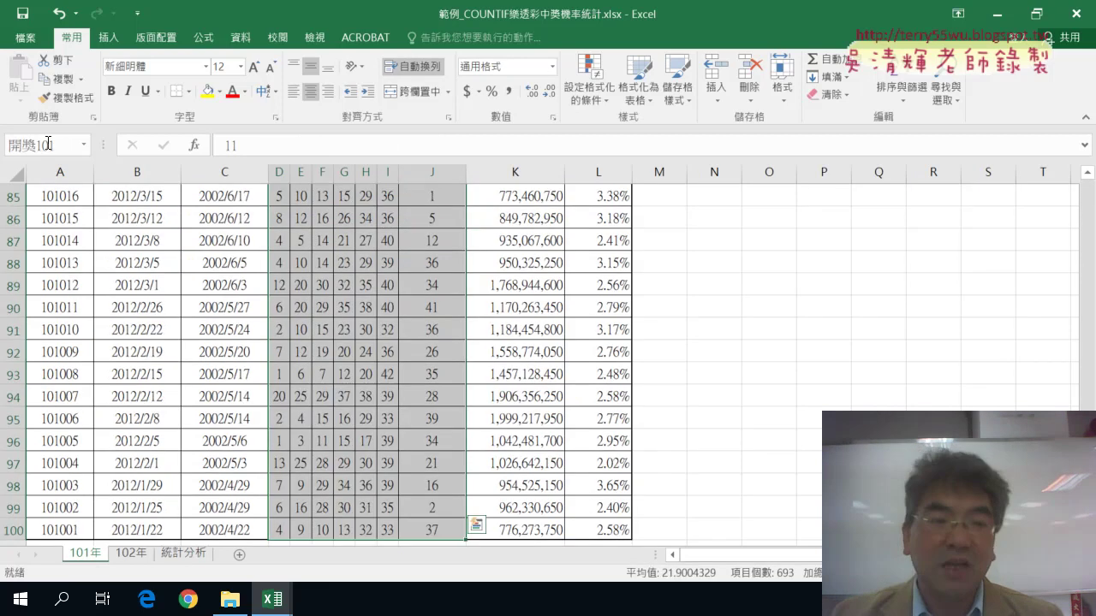
click(66, 144)
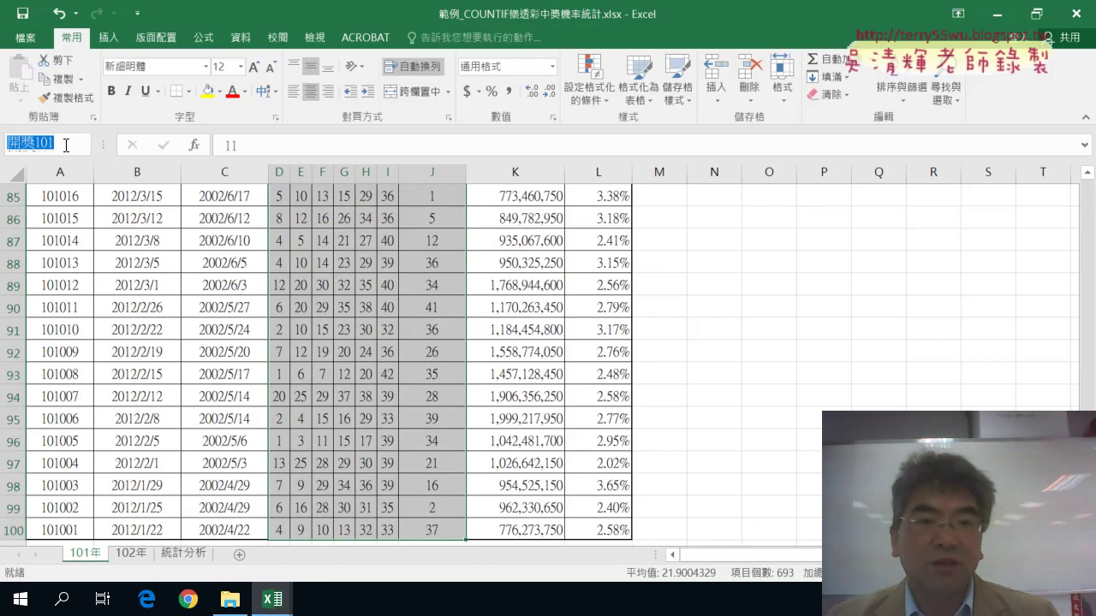
click(203, 38)
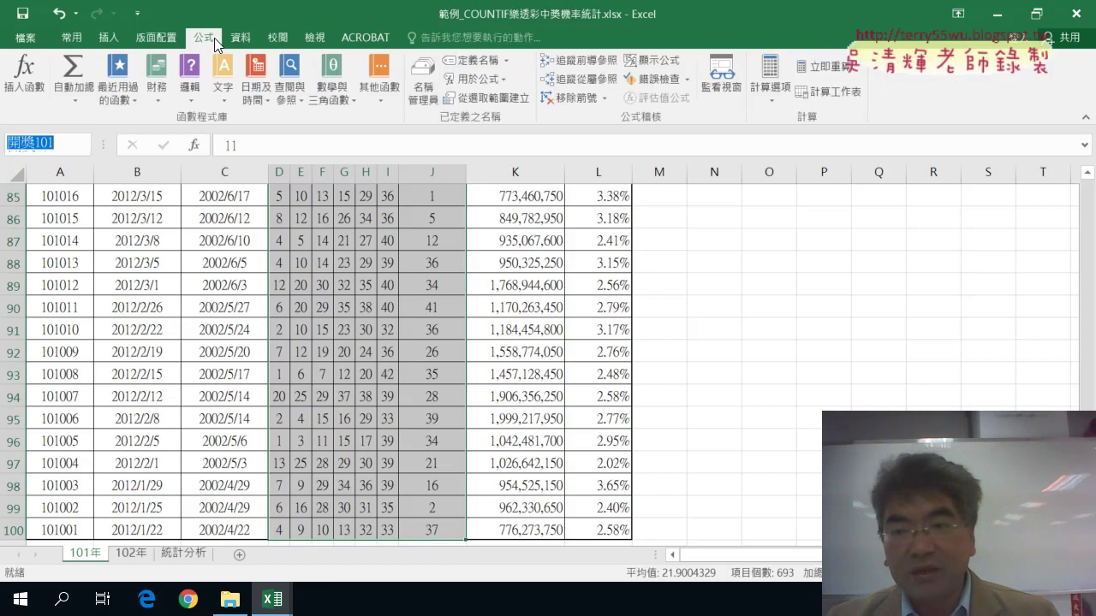
click(423, 86)
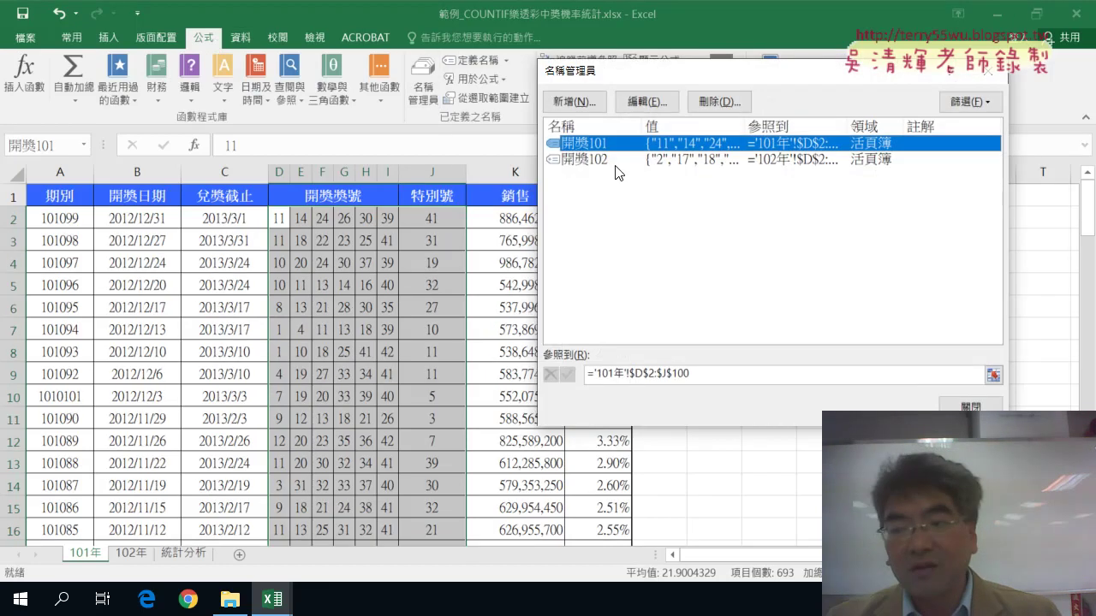
click(970, 406)
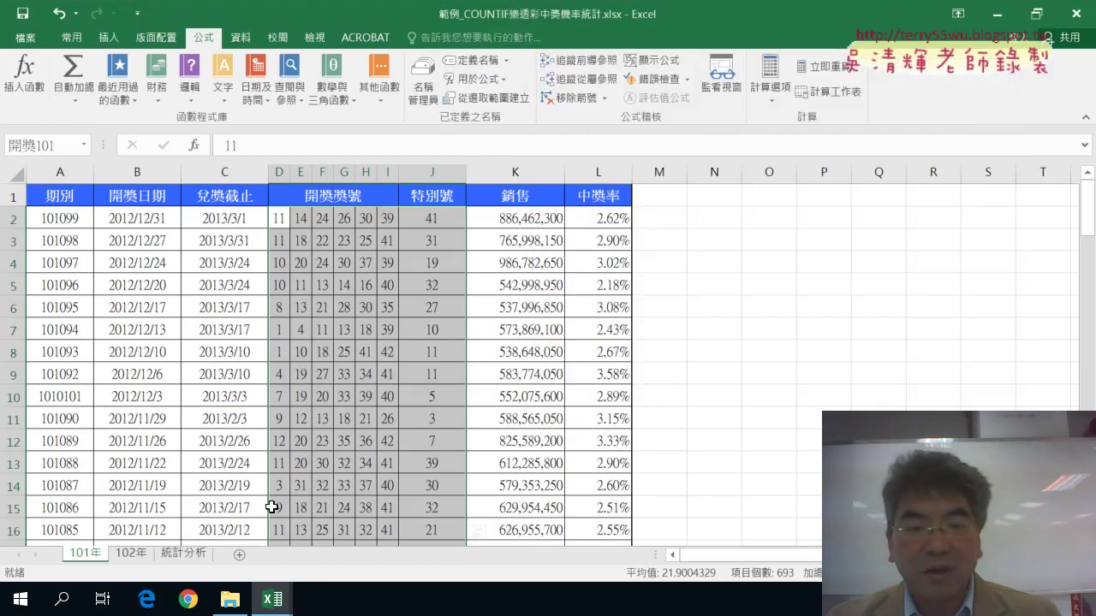
click(176, 555)
- Clear the Range argument (開獎101) of B2's COUNTIF formula in Function Arguments
click(184, 232)
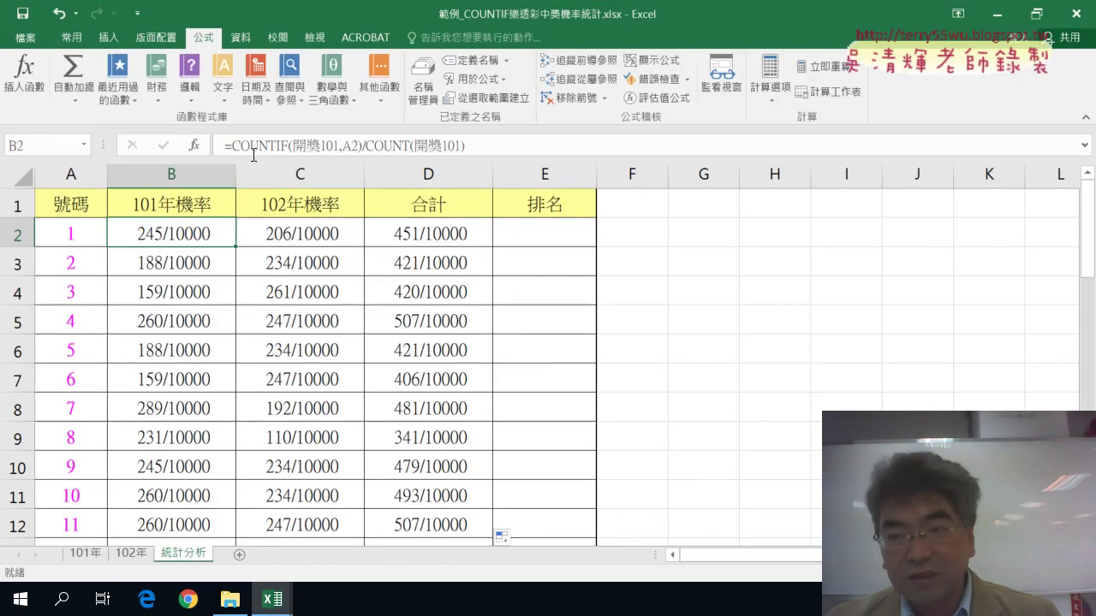
click(259, 146)
click(195, 148)
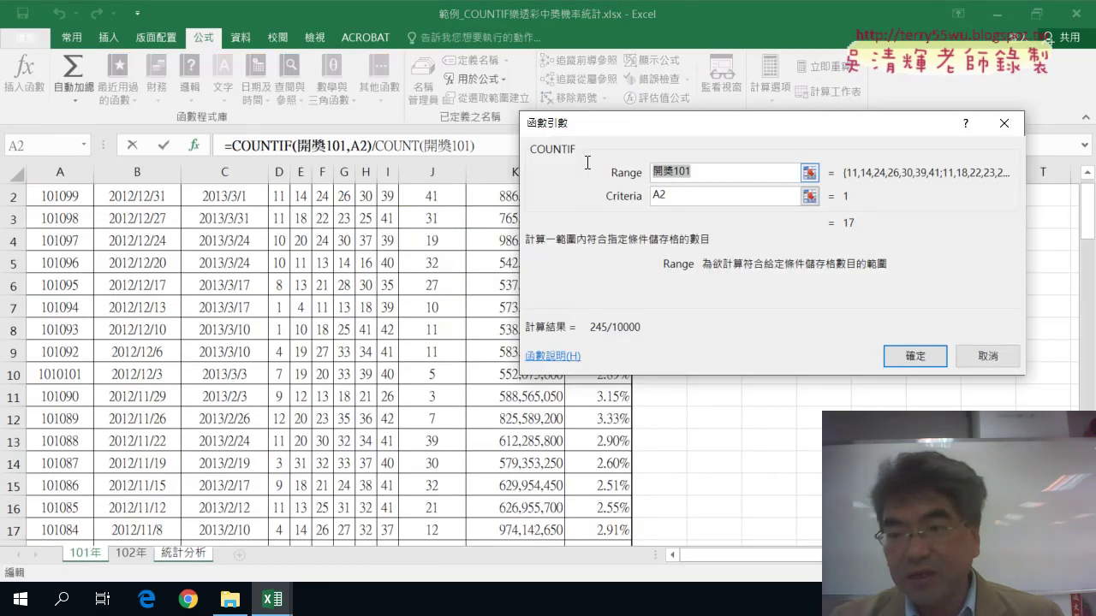
key(Delete)
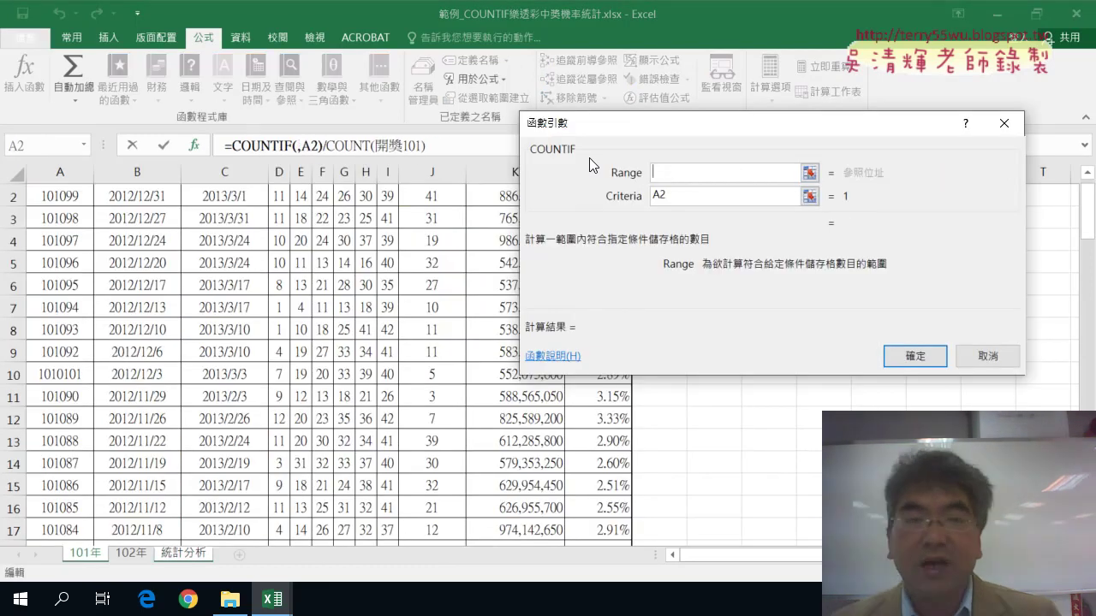
- Bring up the Paste Name list offering 開獎101 and 開獎102 for the Range argument
key(F3)
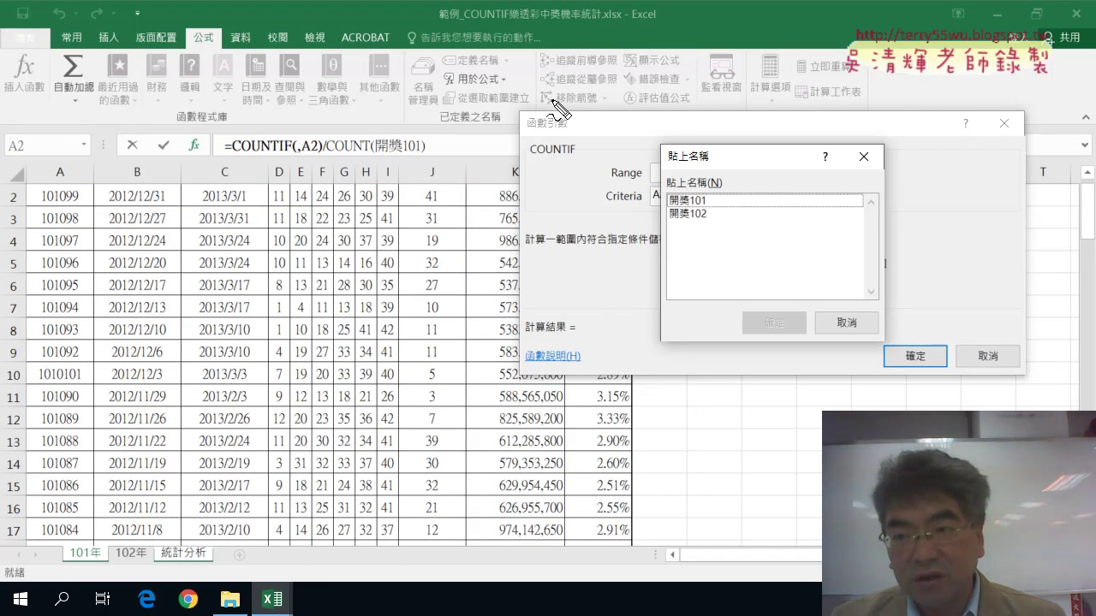
mouse_move(553, 98)
mouse_down()
mouse_move(550, 190)
mouse_move(664, 128)
mouse_move(558, 198)
mouse_up()
mouse_move(570, 127)
mouse_down()
mouse_move(593, 129)
mouse_move(581, 169)
mouse_move(609, 146)
mouse_move(622, 166)
mouse_up()
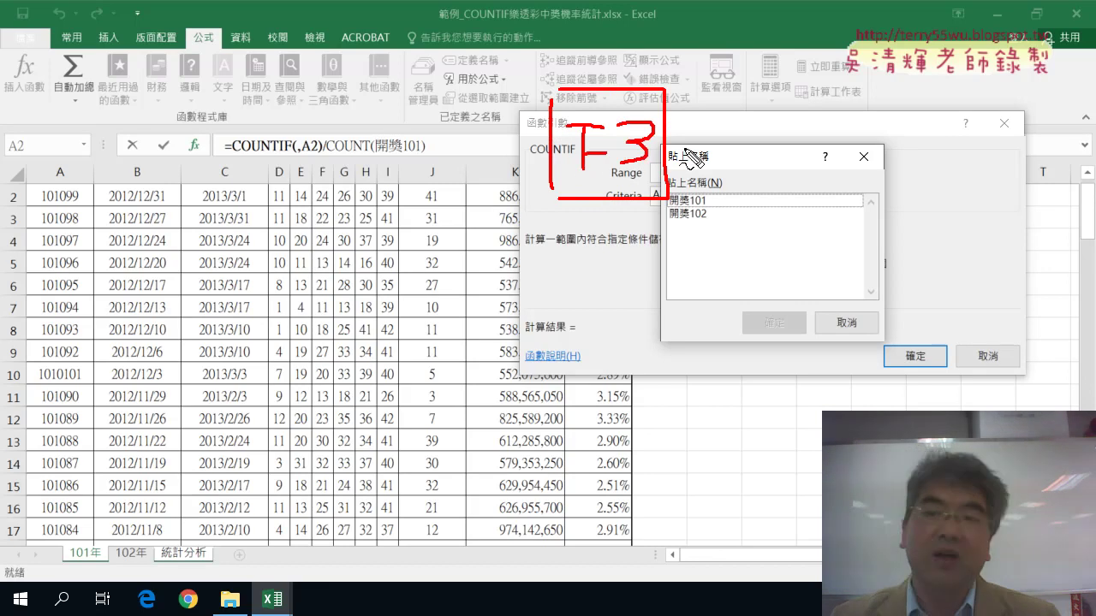
drag(685, 137, 743, 162)
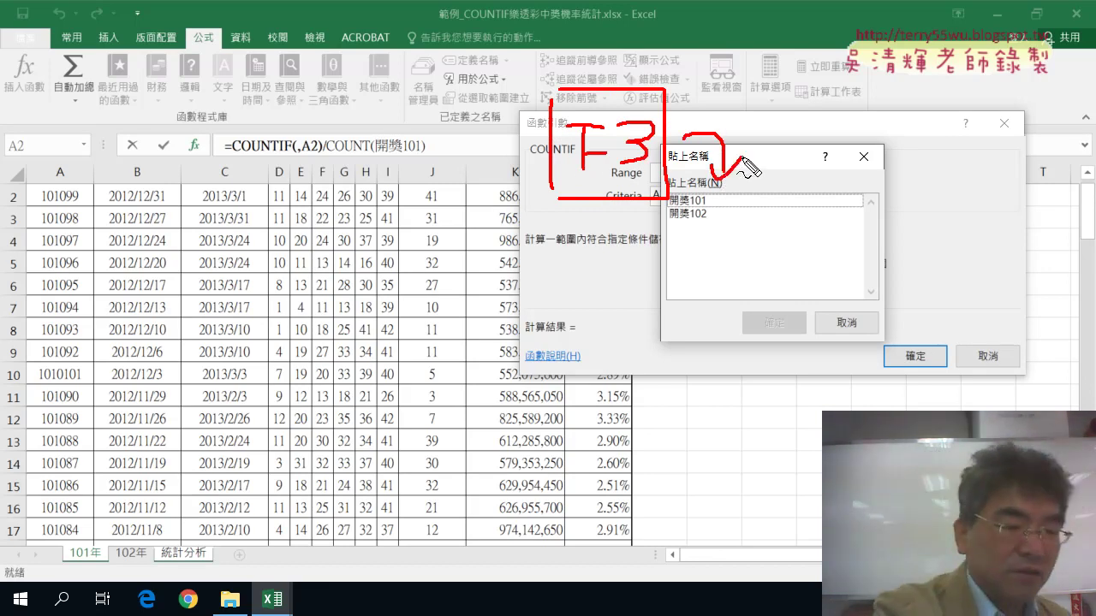